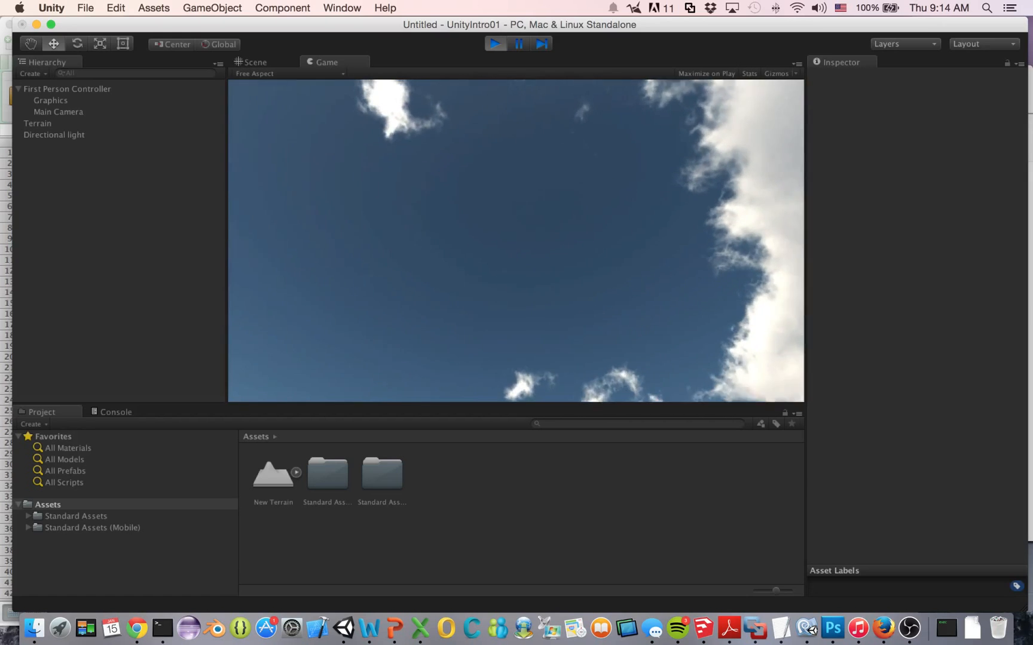
Stop play mode and open the Asset Store.
{"action": "key", "text": "super+p"}
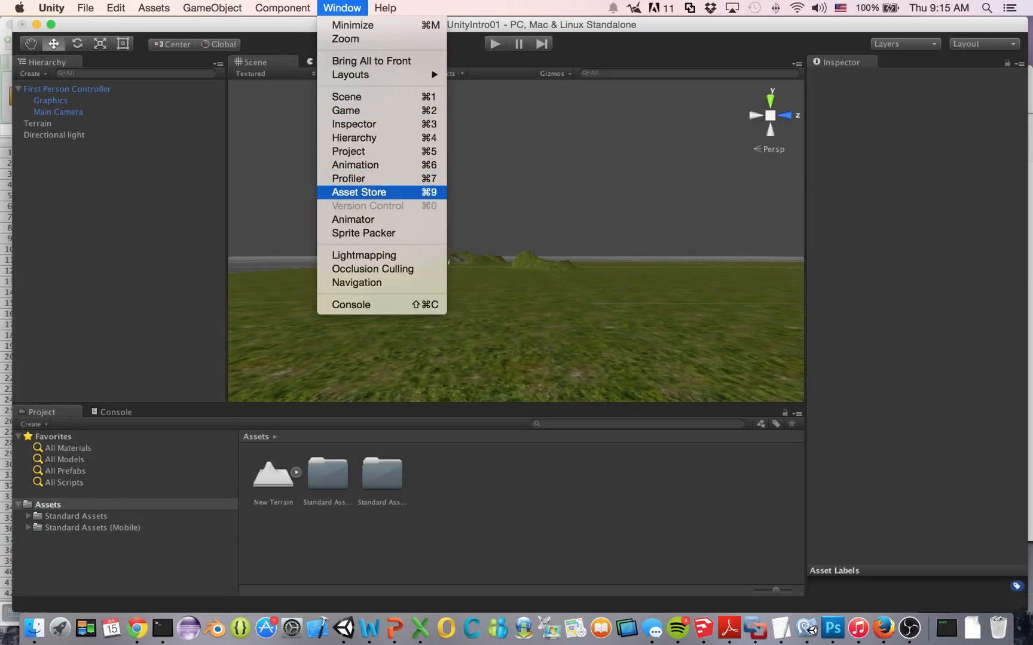
{"action": "left_click", "coordinate": [380, 192]}
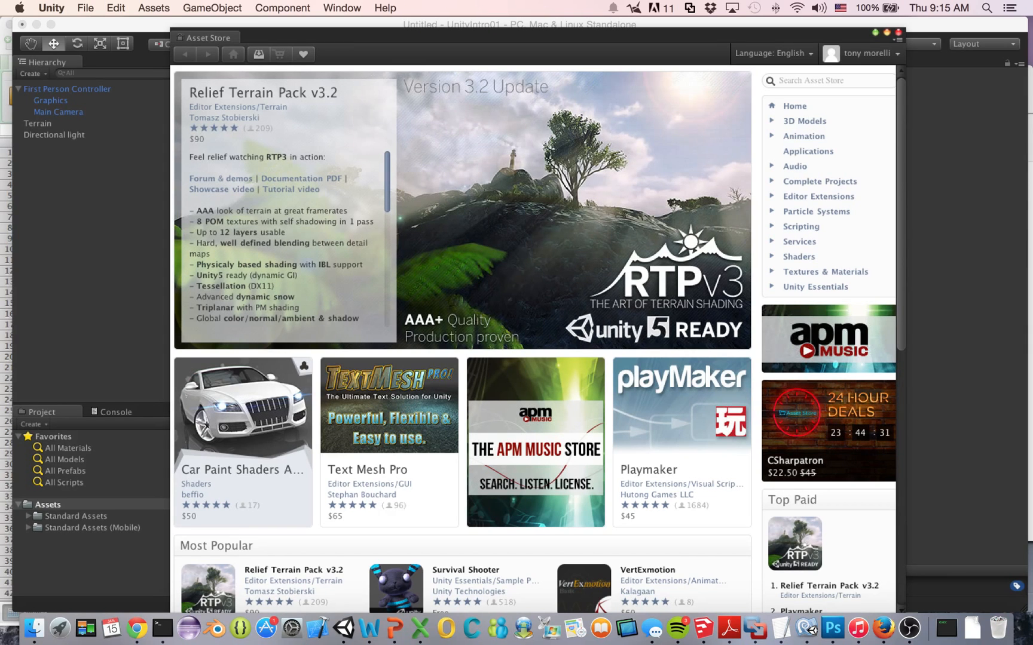
Browse the featured and most popular assets on the Asset Store home page.
{"action": "scroll", "coordinate": [462, 334], "scroll_direction": "down", "scroll_amount": 6}
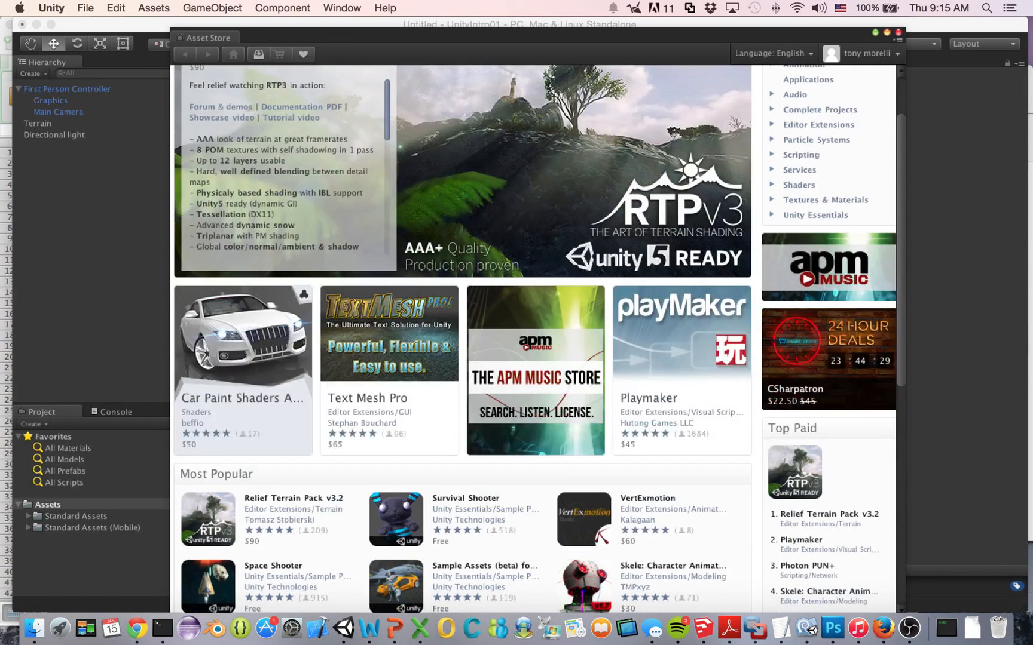
{"action": "scroll", "coordinate": [462, 339], "scroll_direction": "up", "scroll_amount": 6}
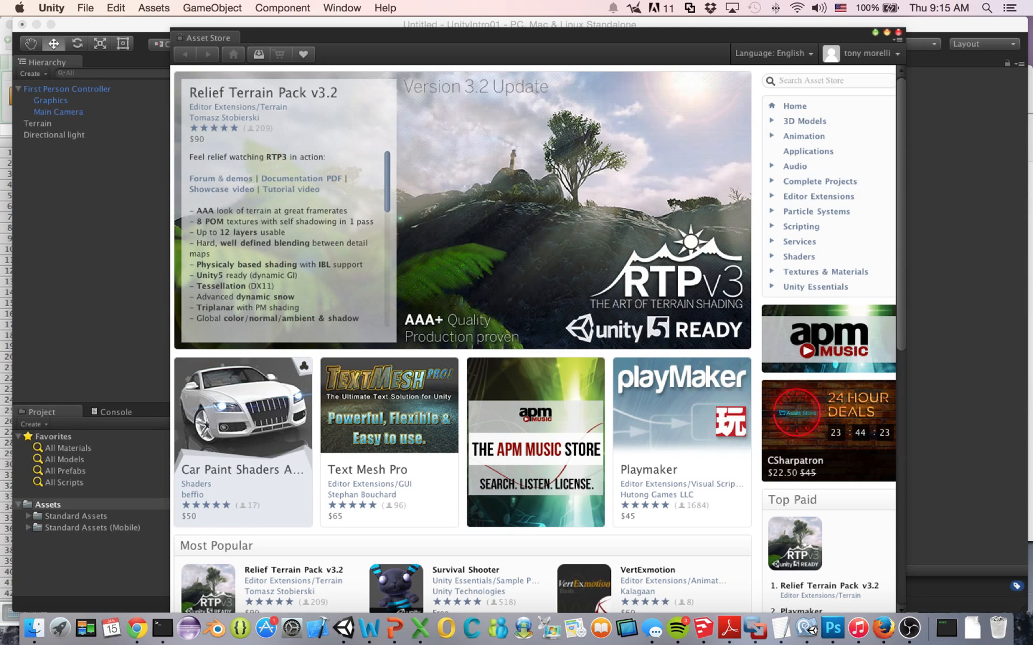
{"action": "scroll", "coordinate": [463, 339], "scroll_direction": "down", "scroll_amount": 4}
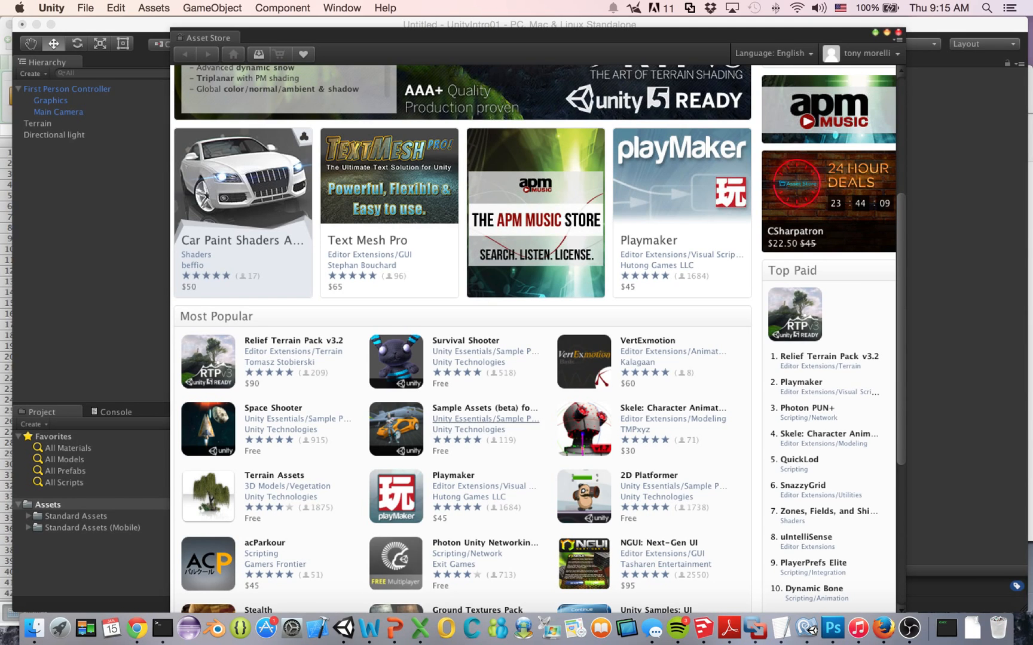
{"action": "scroll", "coordinate": [473, 425], "scroll_direction": "down", "scroll_amount": 5}
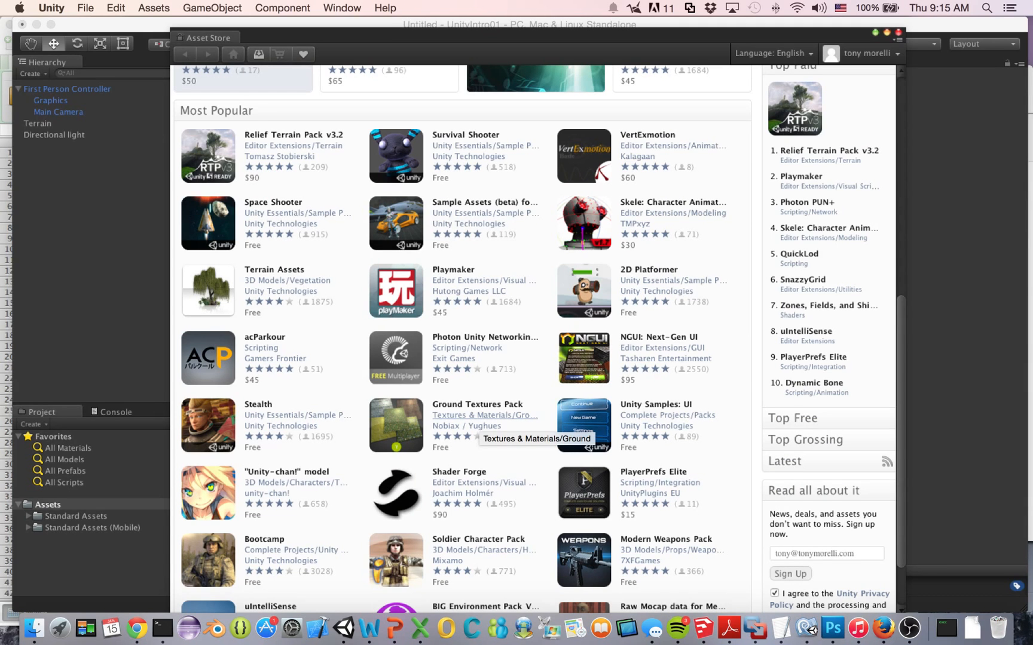
{"action": "scroll", "coordinate": [478, 434], "scroll_direction": "up", "scroll_amount": 10}
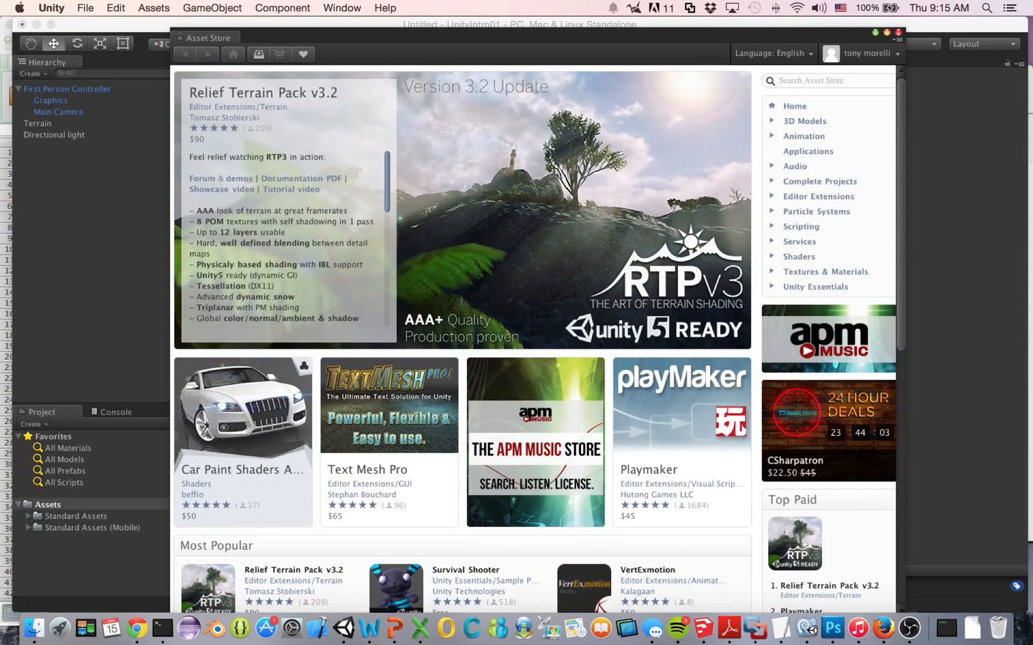
{"action": "scroll", "coordinate": [464, 310], "scroll_direction": "down", "scroll_amount": 2}
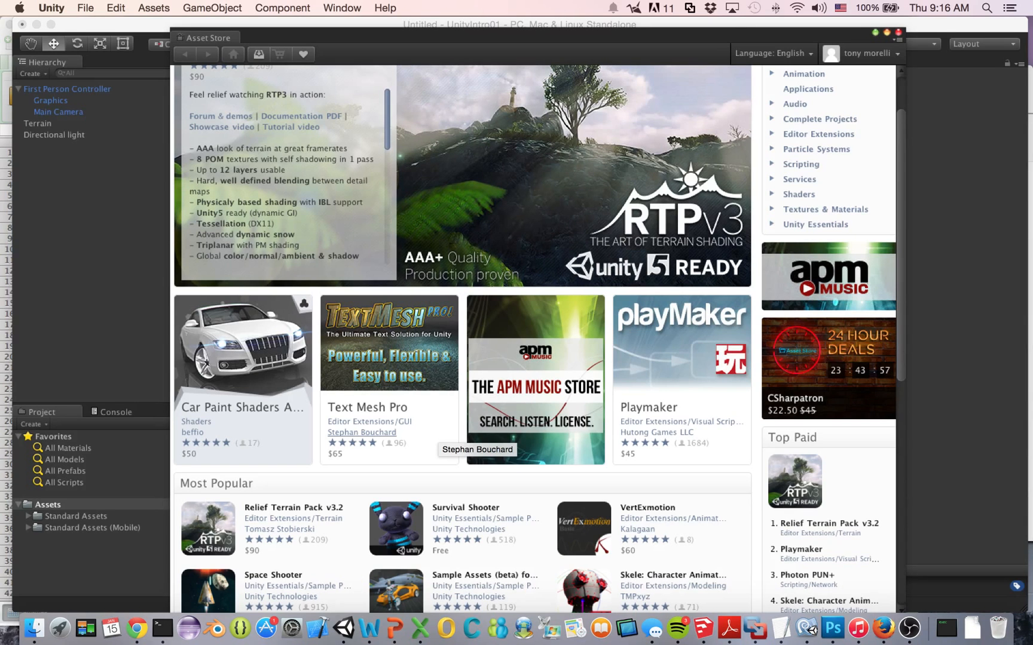
{"action": "scroll", "coordinate": [369, 422], "scroll_direction": "up", "scroll_amount": 1}
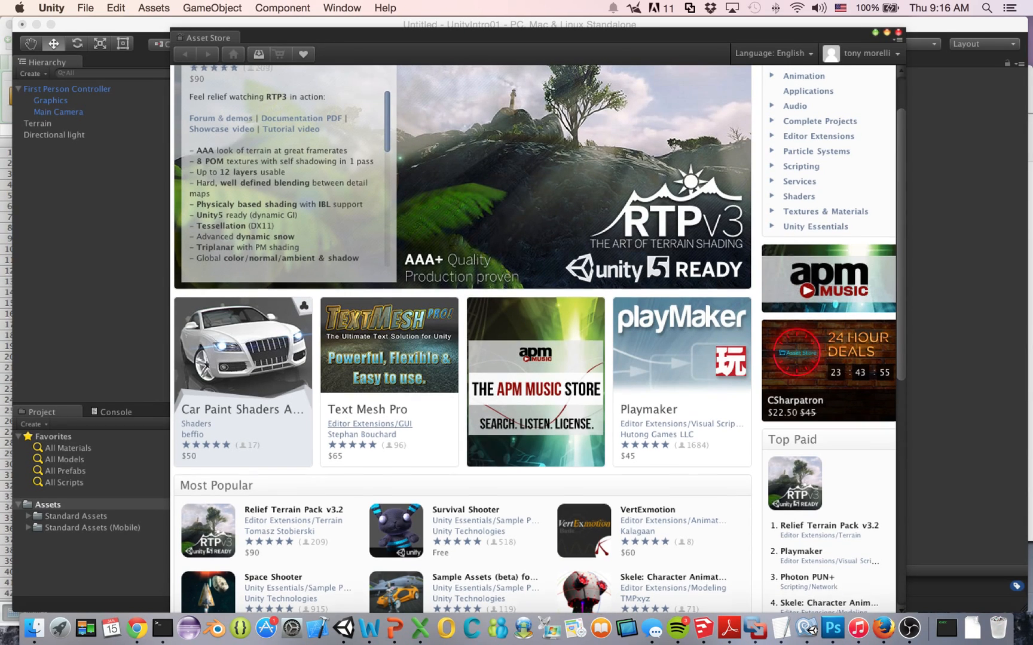
{"action": "scroll", "coordinate": [369, 422], "scroll_direction": "up", "scroll_amount": 2}
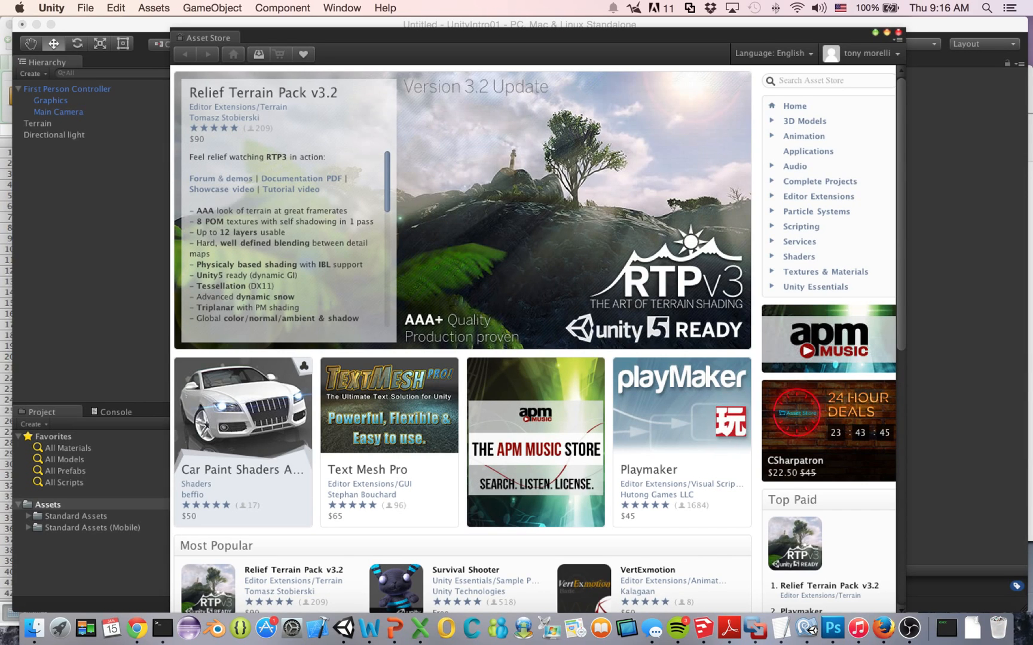
Search the Asset Store for "rocks" and open the free Rocks Pack – Freebies page.
{"action": "left_click", "coordinate": [779, 80]}
{"action": "type", "text": "rocks"}
{"action": "key", "text": "Return"}
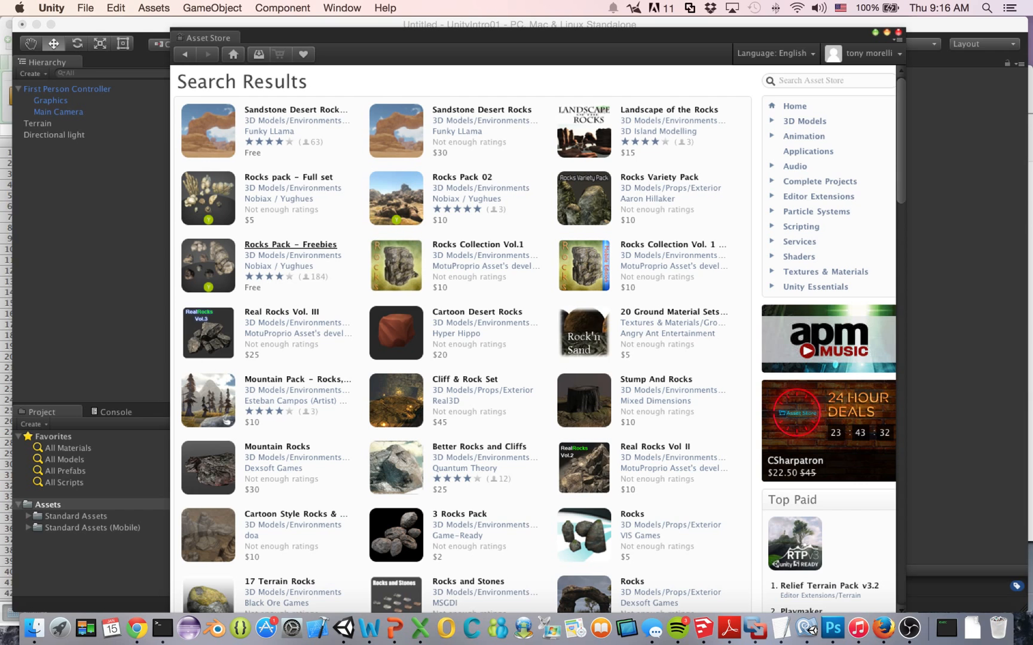
{"action": "left_click", "coordinate": [310, 246]}
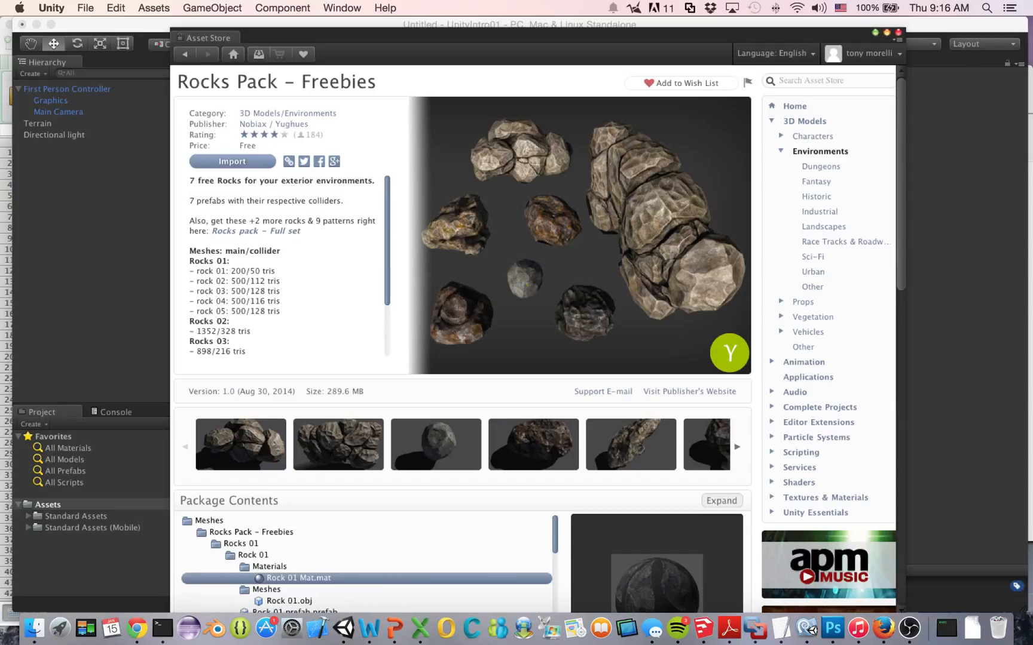
Review the Rocks Pack – Freebies description and go through its enlarged preview images.
{"action": "scroll", "coordinate": [287, 266], "scroll_direction": "down", "scroll_amount": 5}
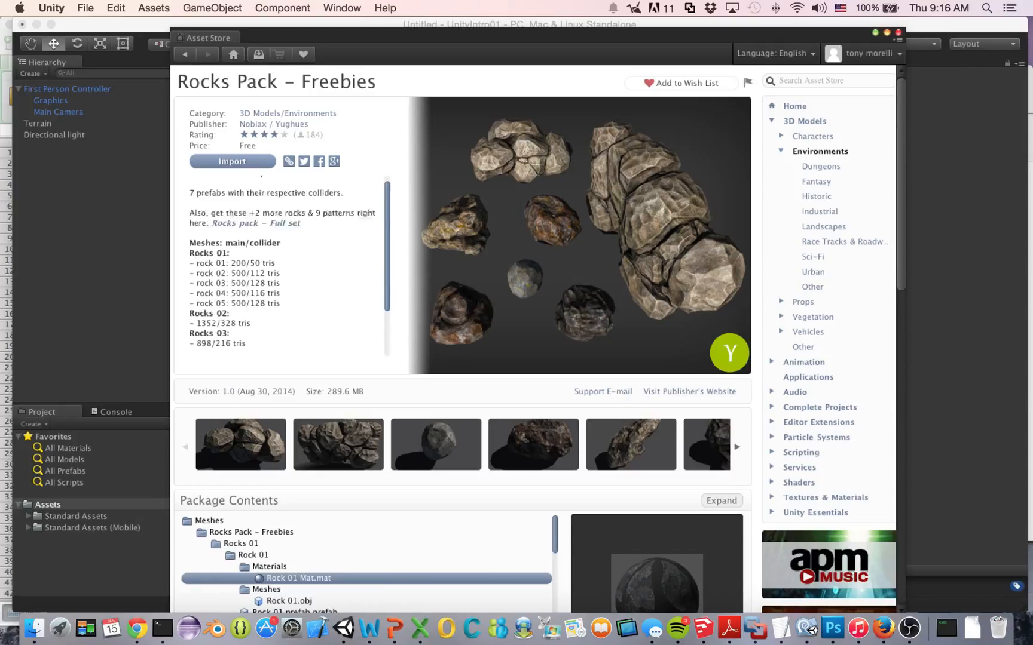
{"action": "scroll", "coordinate": [287, 266], "scroll_direction": "up", "scroll_amount": 4}
{"action": "scroll", "coordinate": [287, 265], "scroll_direction": "down", "scroll_amount": 2}
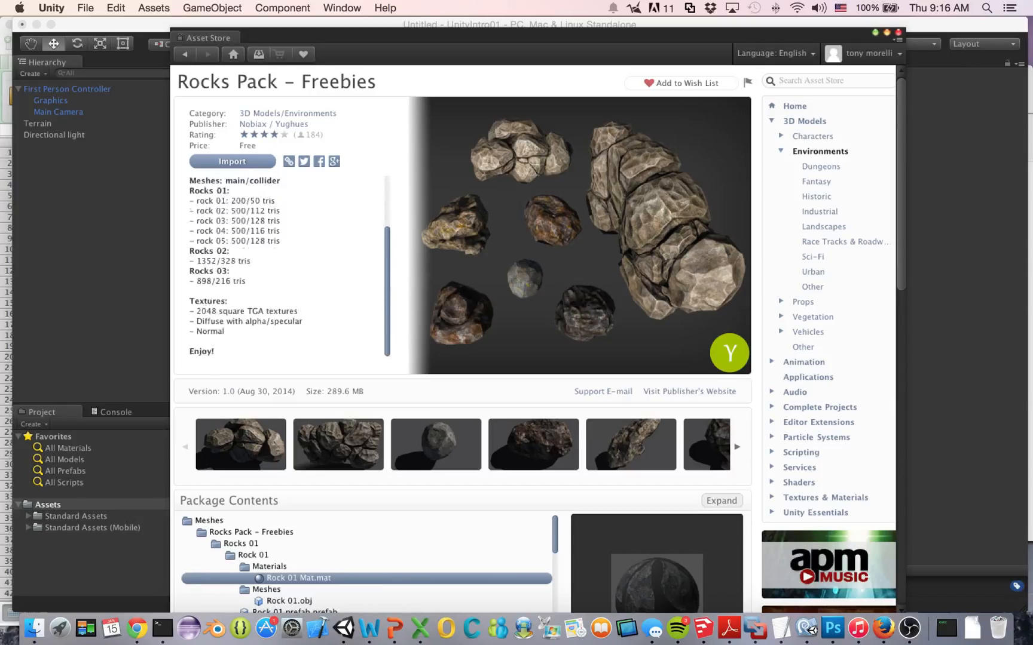
{"action": "scroll", "coordinate": [287, 266], "scroll_direction": "up", "scroll_amount": 1}
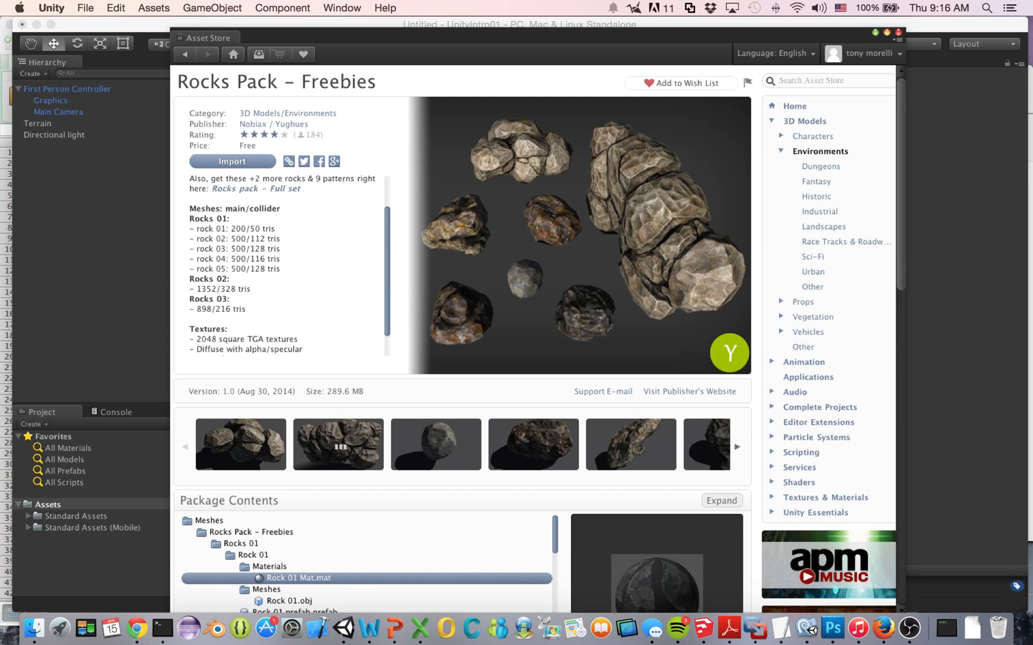
{"action": "left_click", "coordinate": [338, 445]}
{"action": "left_click", "coordinate": [715, 249]}
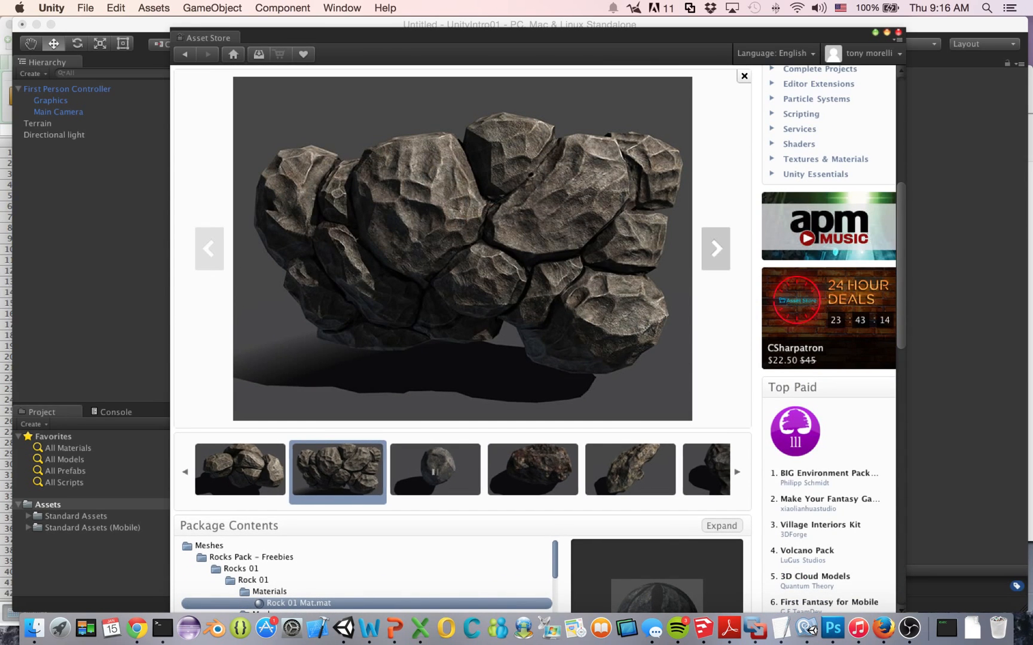
{"action": "left_click", "coordinate": [716, 248]}
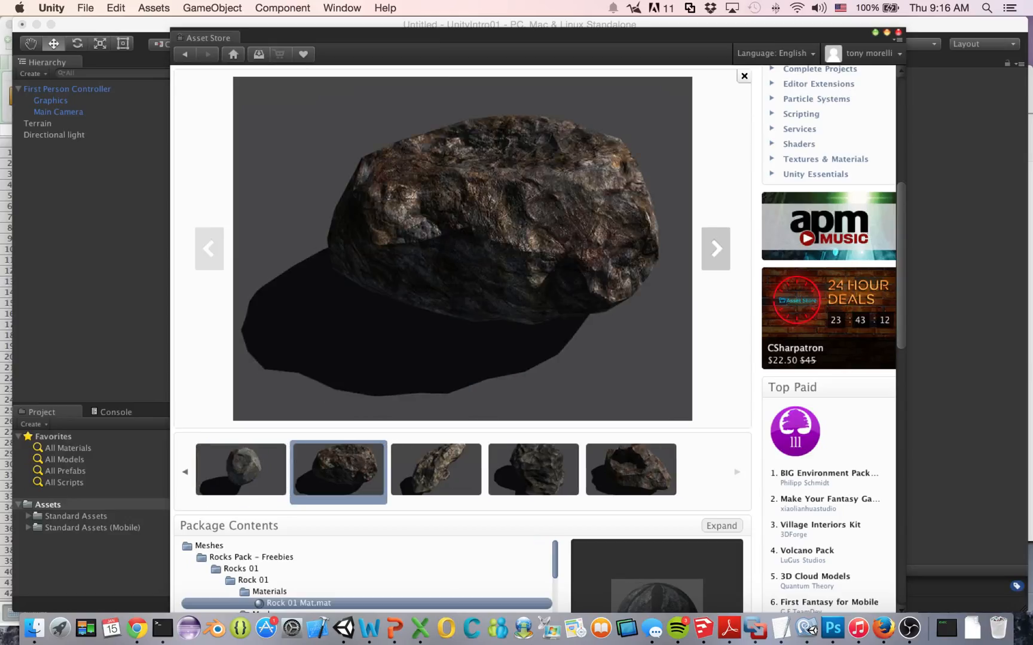
{"action": "left_click", "coordinate": [715, 249]}
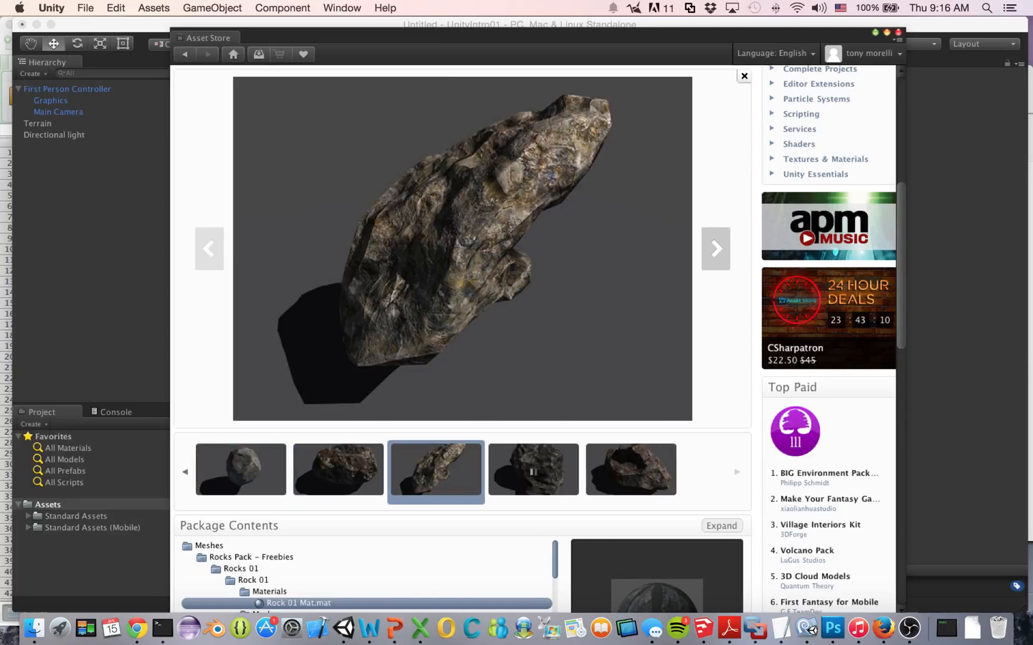
{"action": "left_click", "coordinate": [532, 472]}
Examine the package contents list of Rocks Pack – Freebies, including its materials, meshes, prefabs and textures.
{"action": "scroll", "coordinate": [533, 472], "scroll_direction": "down", "scroll_amount": 1}
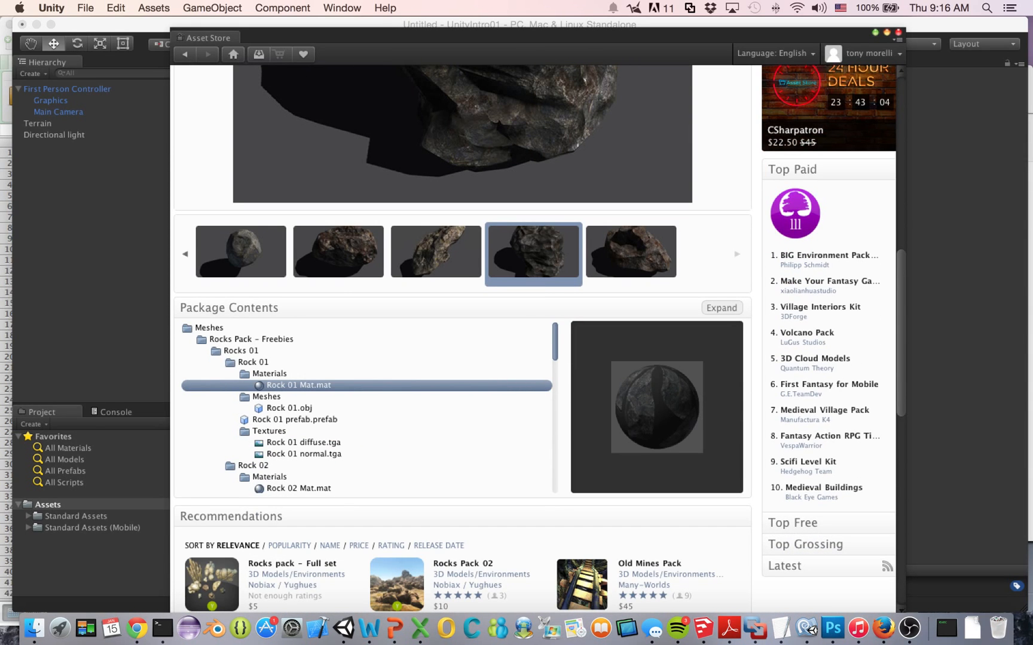
{"action": "scroll", "coordinate": [368, 406], "scroll_direction": "down", "scroll_amount": 10}
{"action": "scroll", "coordinate": [367, 407], "scroll_direction": "down", "scroll_amount": 10}
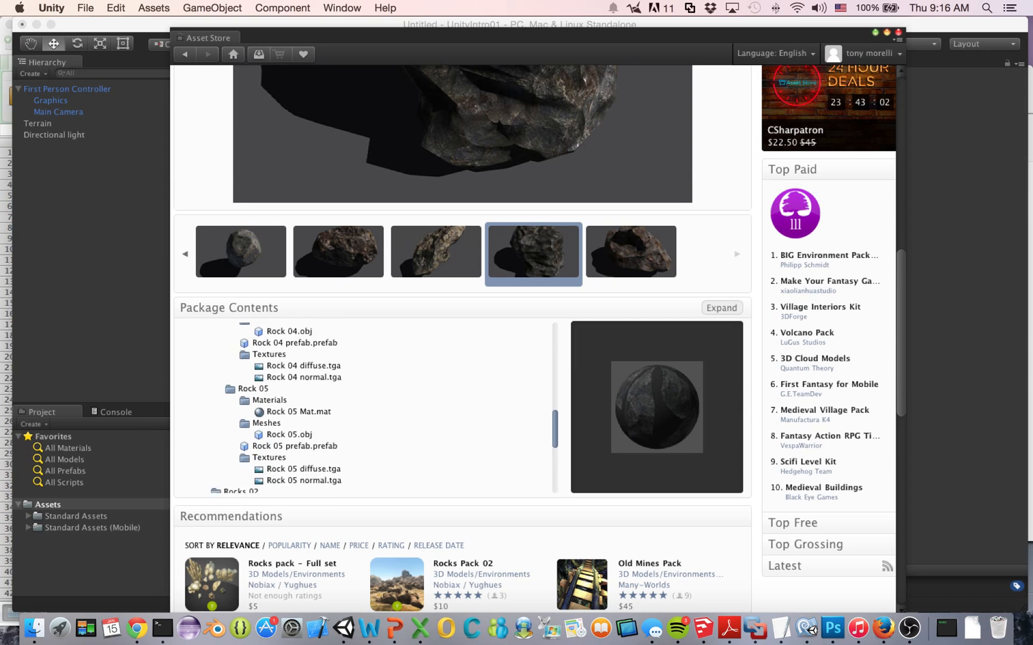
{"action": "scroll", "coordinate": [368, 407], "scroll_direction": "down", "scroll_amount": 10}
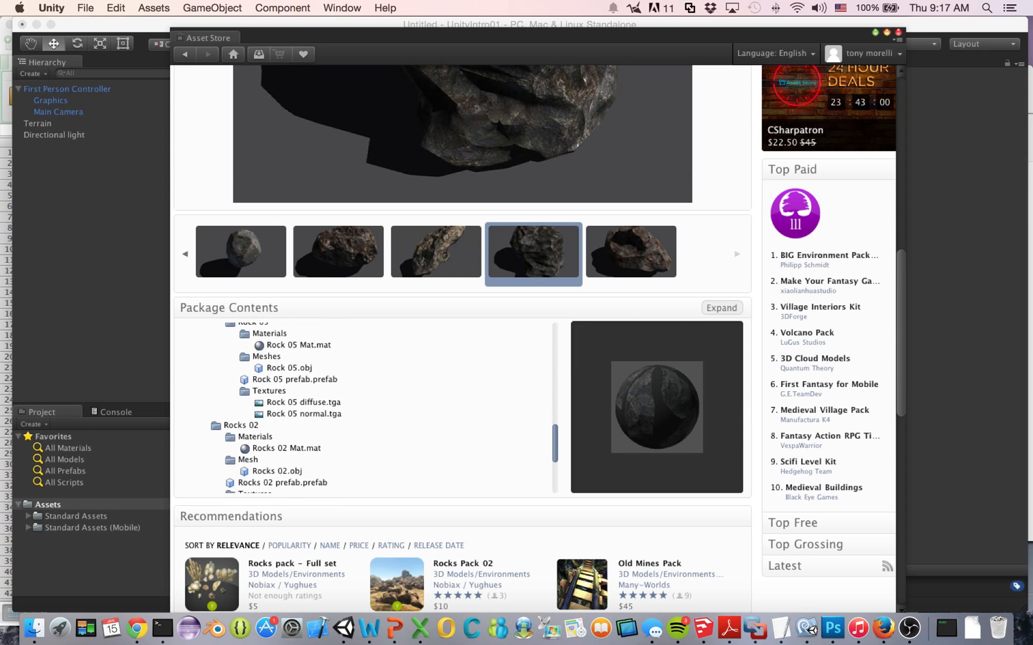
{"action": "scroll", "coordinate": [367, 406], "scroll_direction": "up", "scroll_amount": 20}
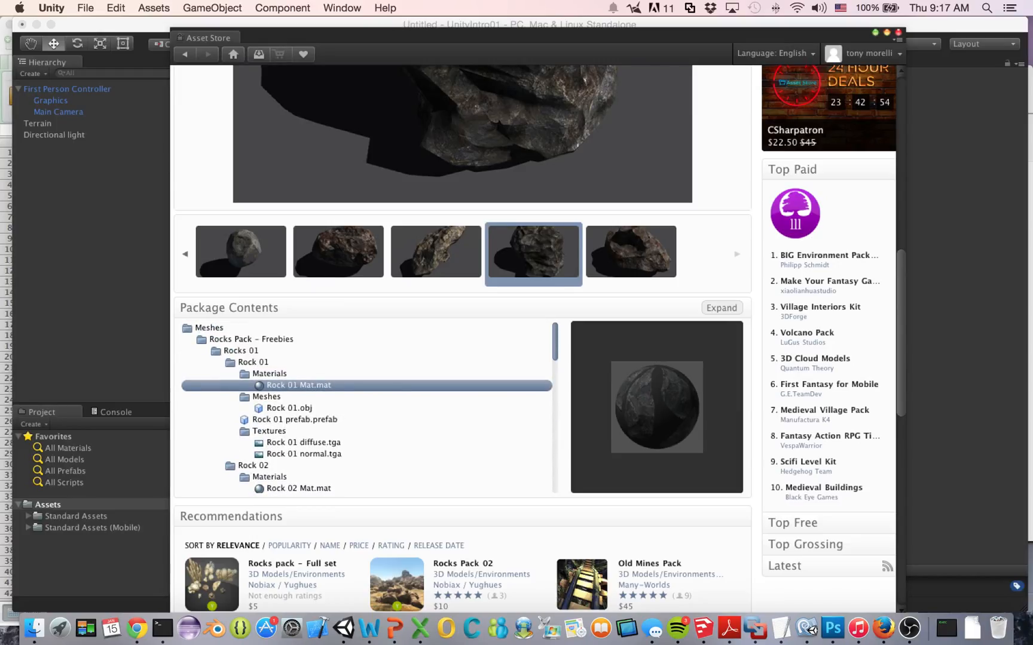
{"action": "scroll", "coordinate": [463, 335], "scroll_direction": "up", "scroll_amount": 10}
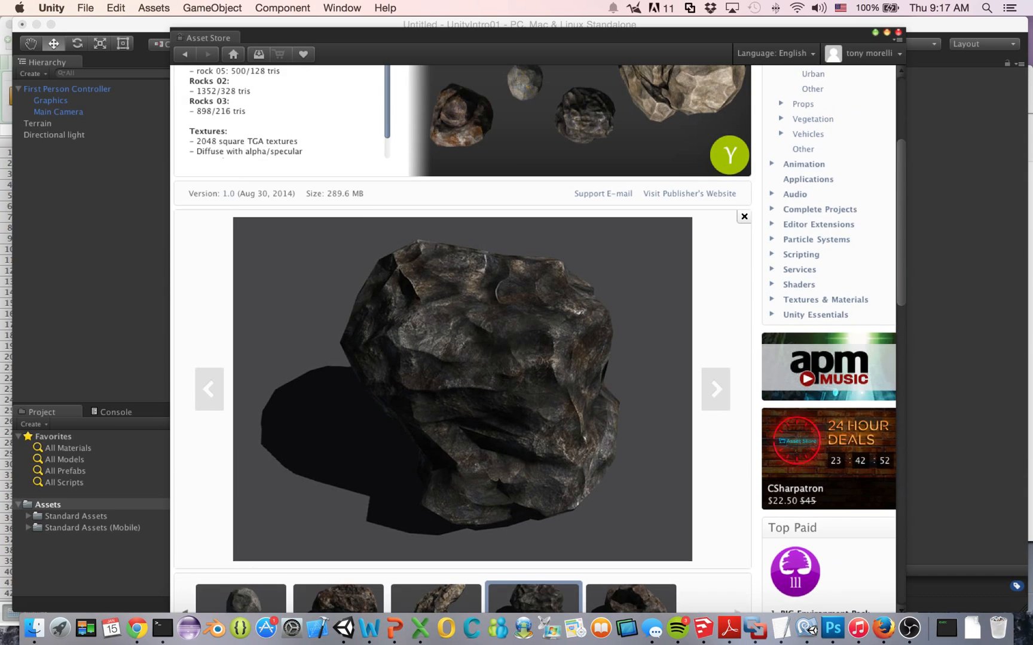
Import the complete Rocks Pack – Freebies package with all items included and close the Asset Store.
{"action": "scroll", "coordinate": [463, 353], "scroll_direction": "up", "scroll_amount": 3}
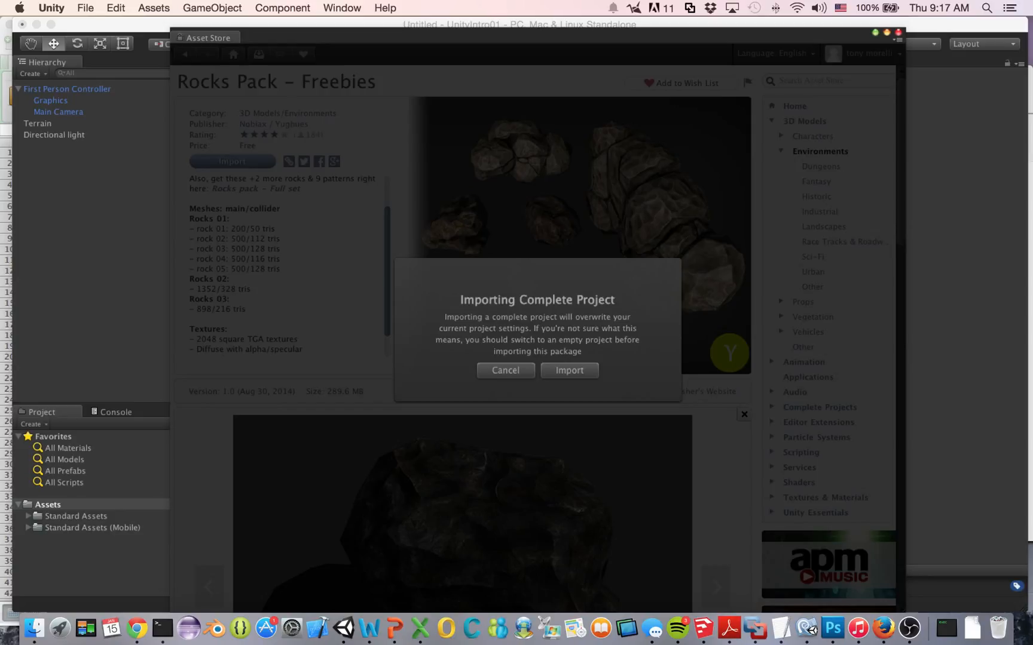
{"action": "left_click", "coordinate": [568, 370]}
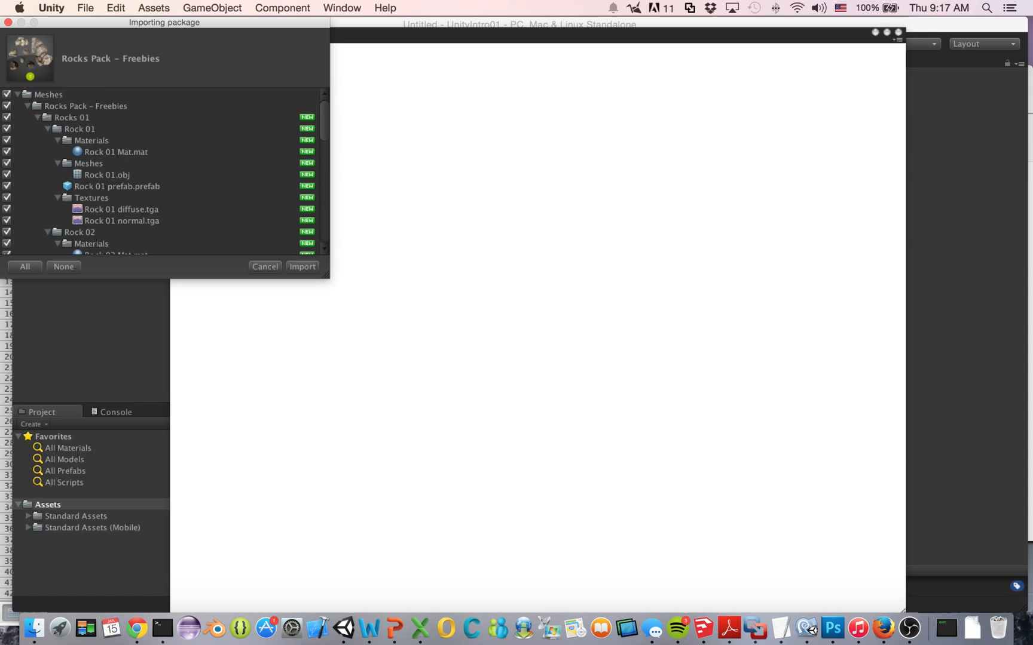
{"action": "scroll", "coordinate": [161, 172], "scroll_direction": "down", "scroll_amount": 7}
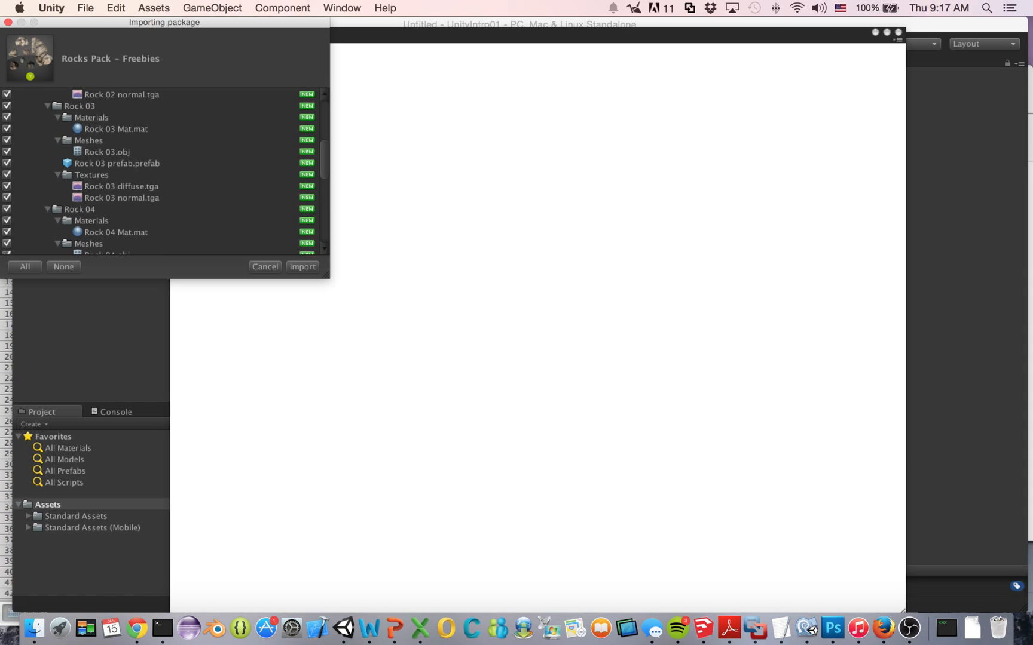
{"action": "scroll", "coordinate": [161, 171], "scroll_direction": "up", "scroll_amount": 6}
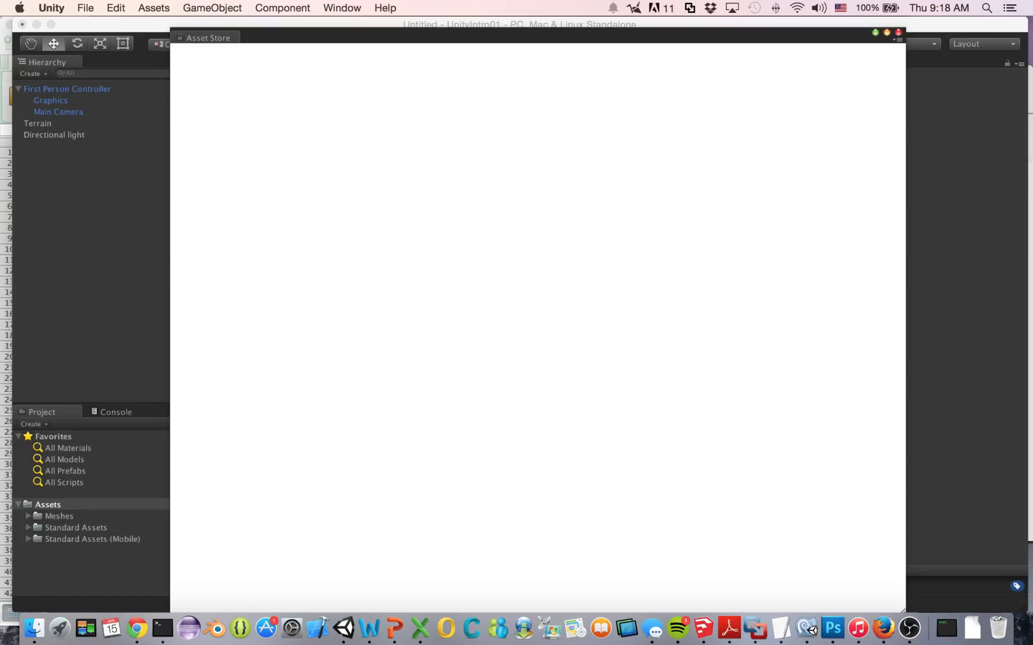
{"action": "key", "text": "super+w"}
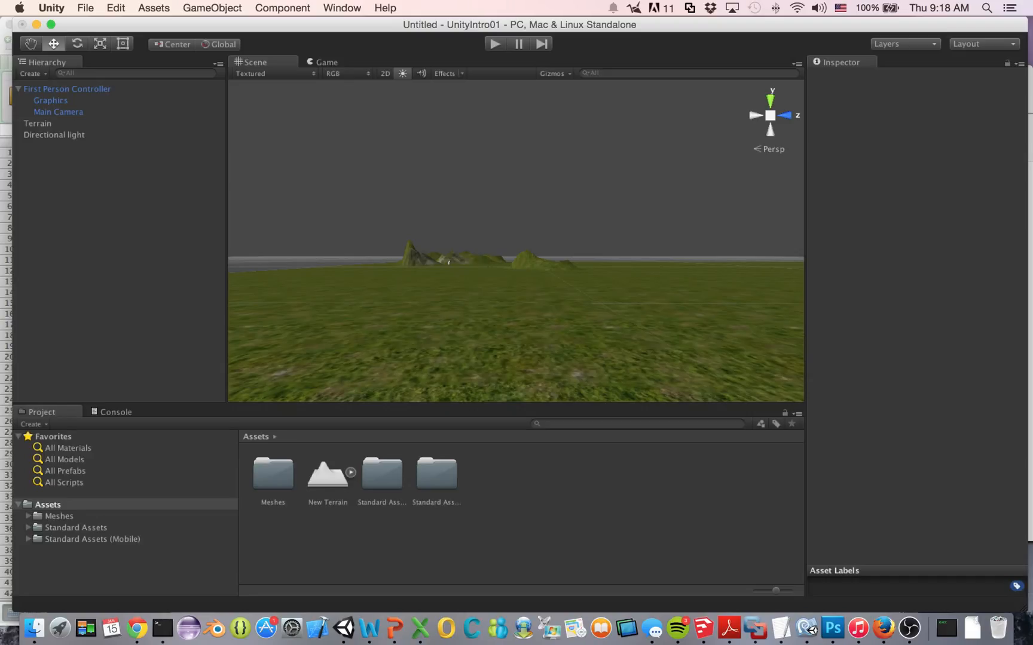
Expand the imported Meshes folder in the project's assets and open Rocks Pack – Freebies > Rocks 01 > Rock 01.
{"action": "left_click", "coordinate": [59, 515]}
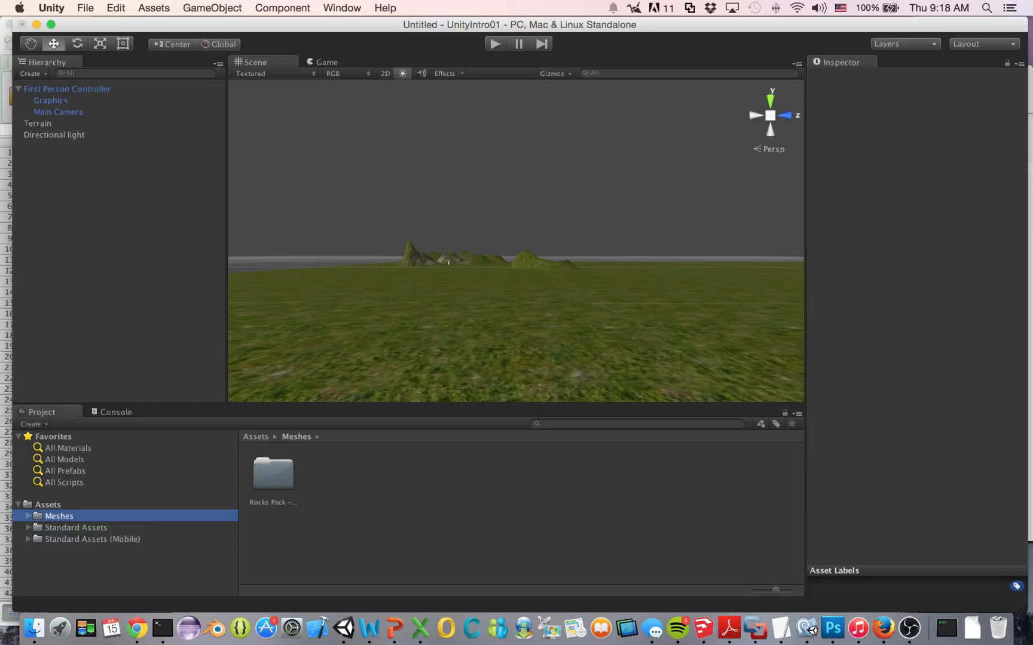
{"action": "left_click", "coordinate": [75, 528]}
{"action": "left_click", "coordinate": [58, 515]}
{"action": "key", "text": "Right"}
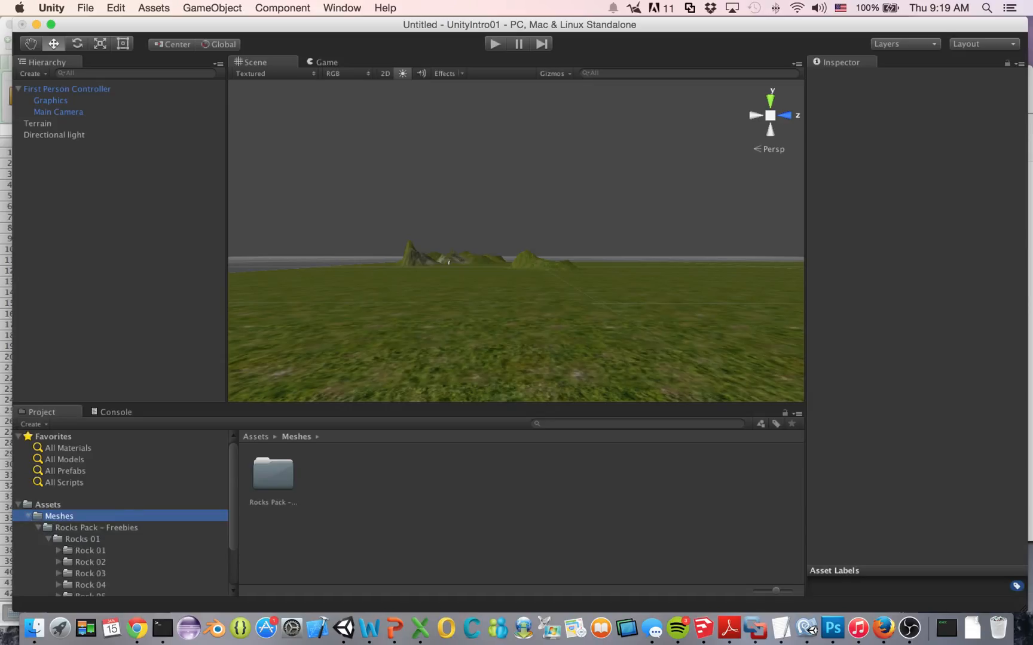
{"action": "scroll", "coordinate": [120, 514], "scroll_direction": "down", "scroll_amount": 3}
{"action": "left_click", "coordinate": [82, 482]}
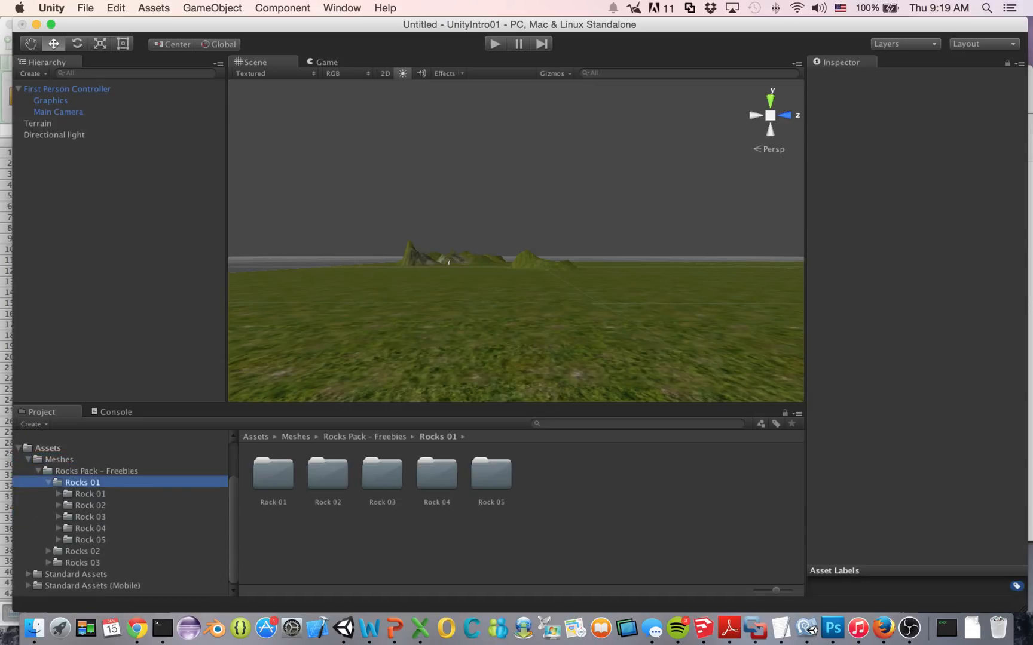
{"action": "left_click", "coordinate": [89, 494]}
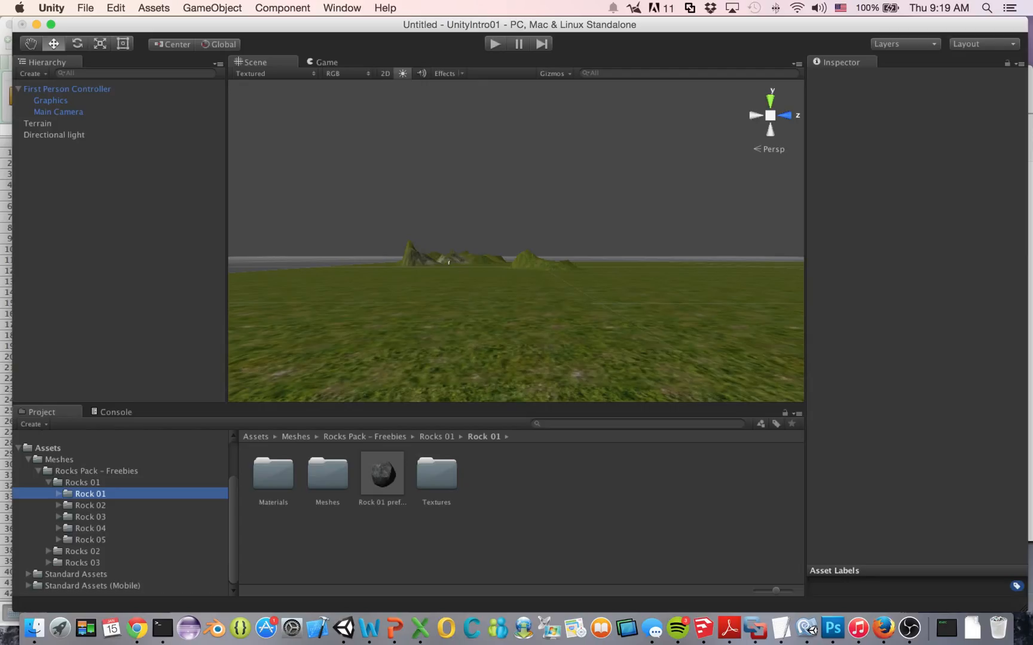
Place the Rock 01 prefab in the scene at about X 178.9, Y 16.8, Z 74.8 and start play mode.
{"action": "left_click", "coordinate": [382, 474]}
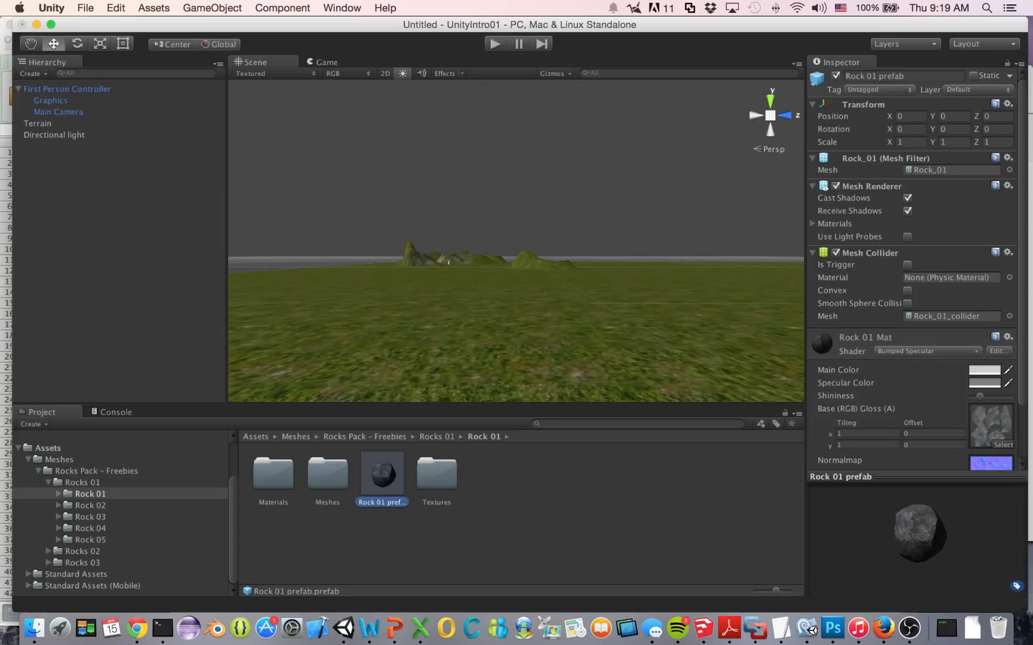
{"action": "left_click_drag", "start_coordinate": [382, 475], "coordinate": [447, 279]}
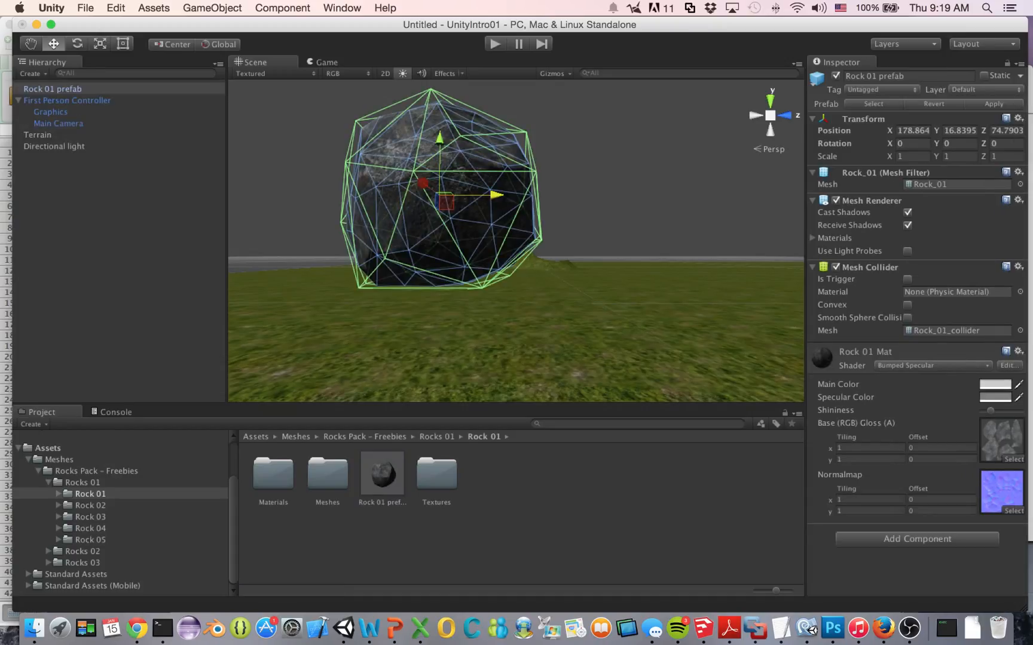
{"action": "key", "text": "super+p"}
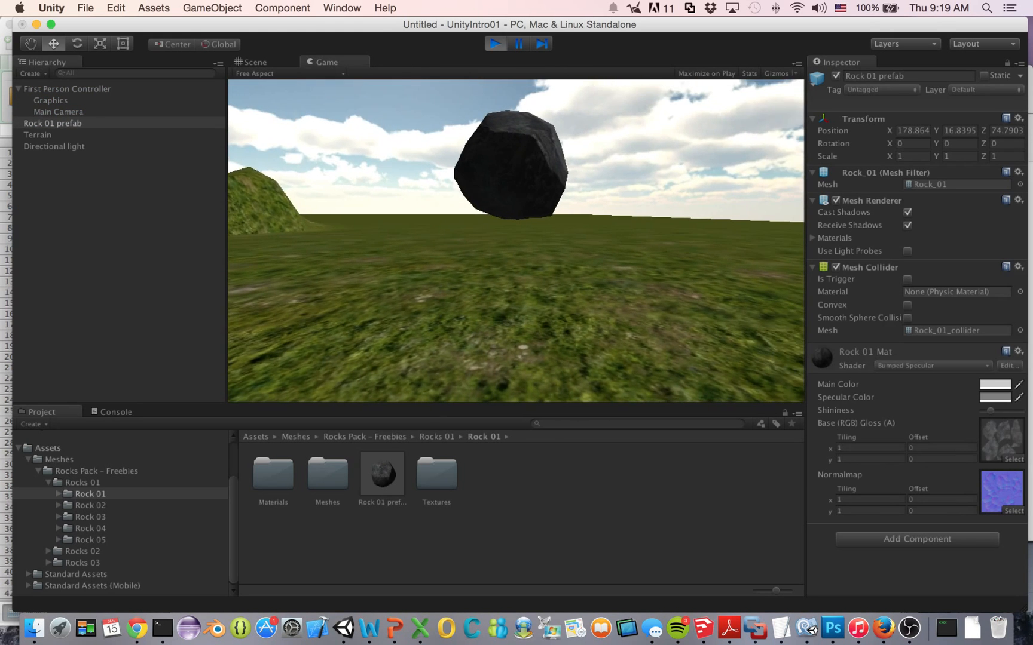
Walk the first-person player across the terrain up to the floating rock and look at its underside.
{"action": "key", "text": "w"}
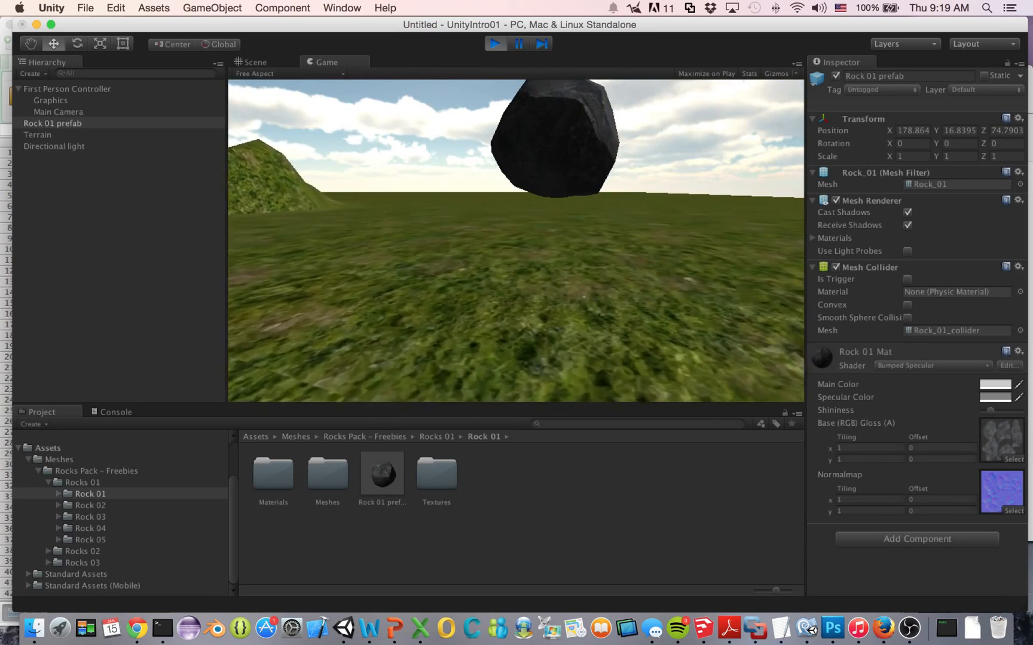
{"action": "key", "text": "w"}
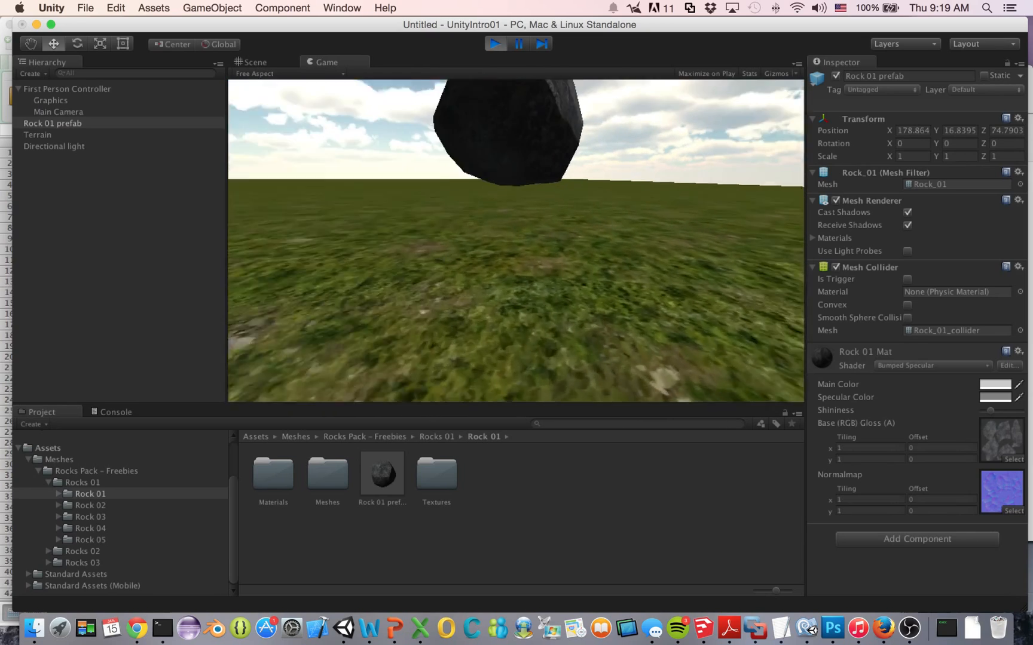
{"action": "key", "text": "w"}
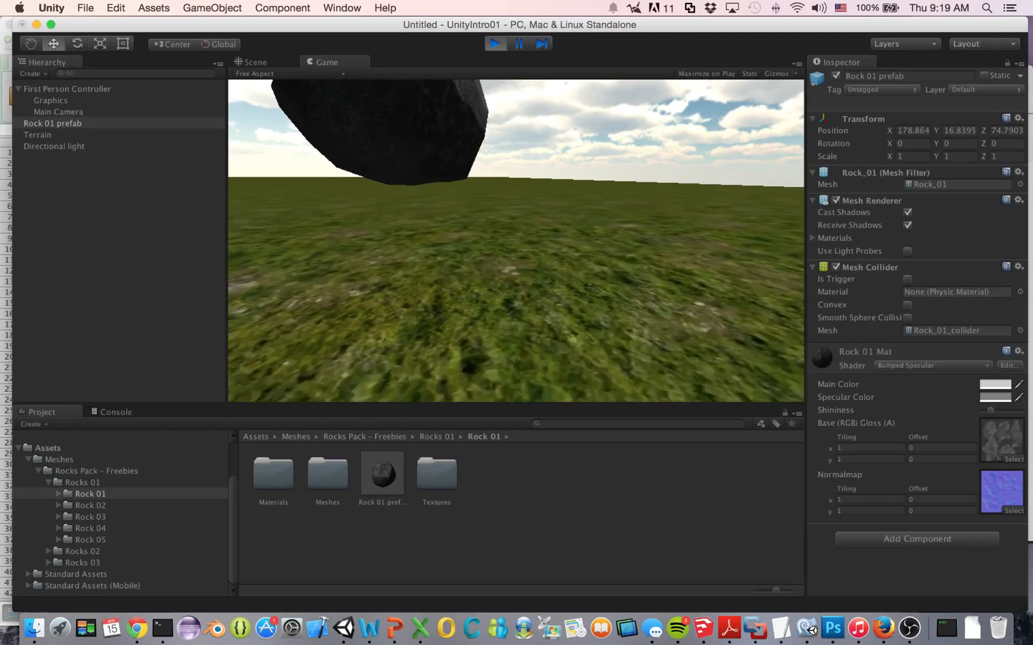
{"action": "key", "text": "w"}
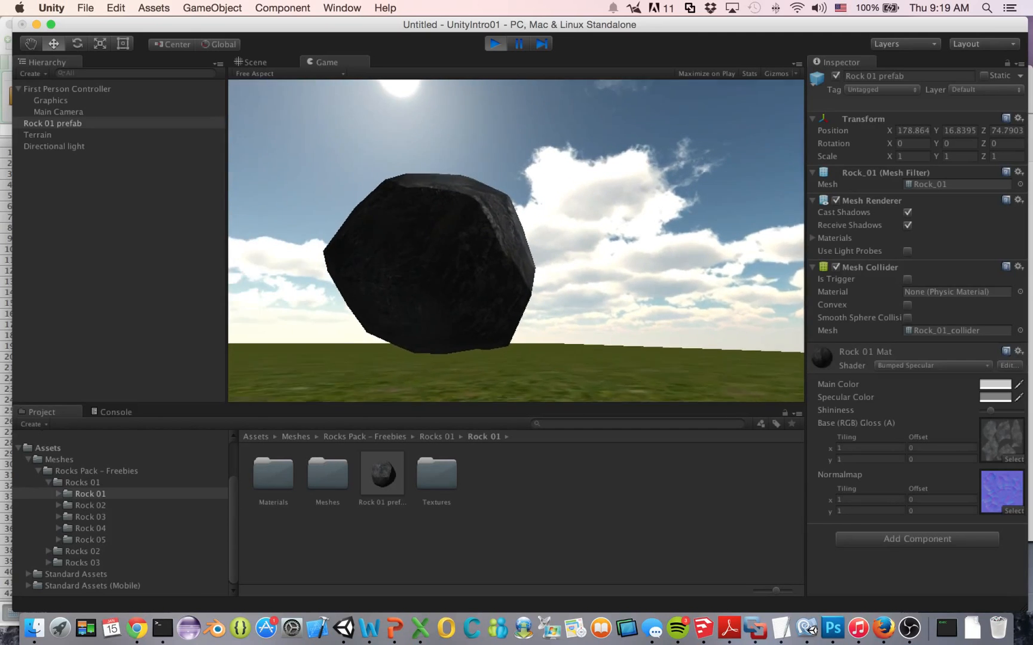
{"action": "key", "text": "w"}
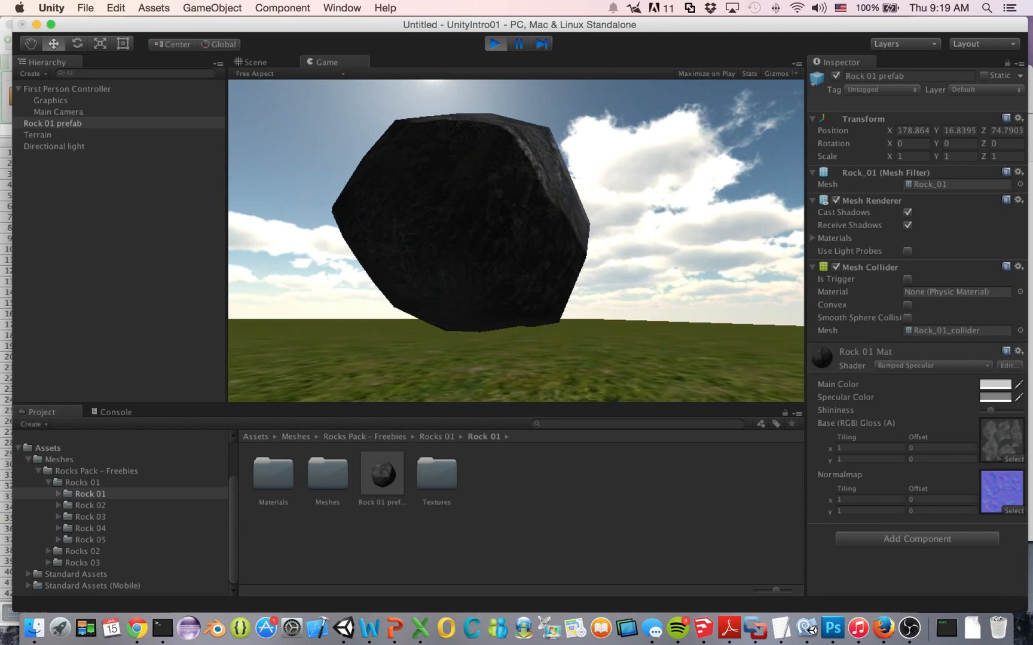
{"action": "key", "text": "w"}
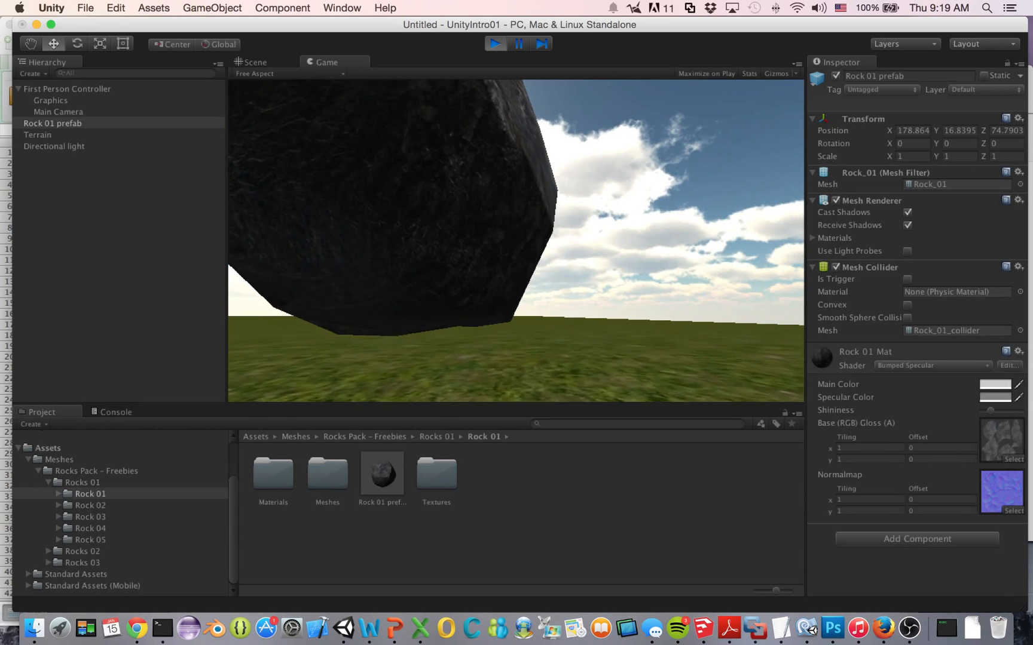
{"action": "key", "text": "w"}
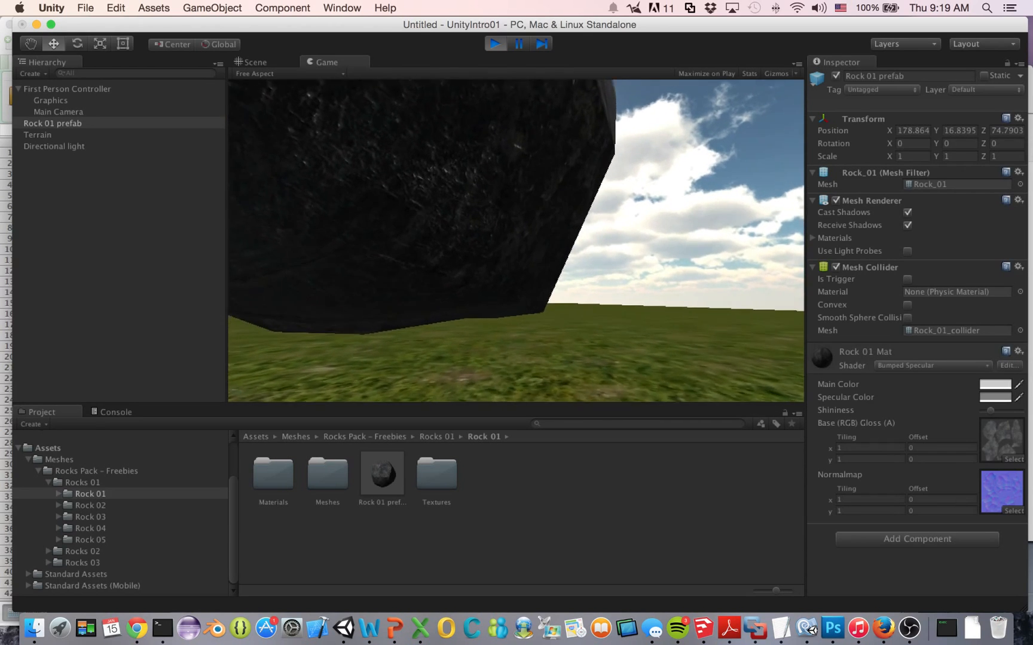
{"action": "key", "text": "w"}
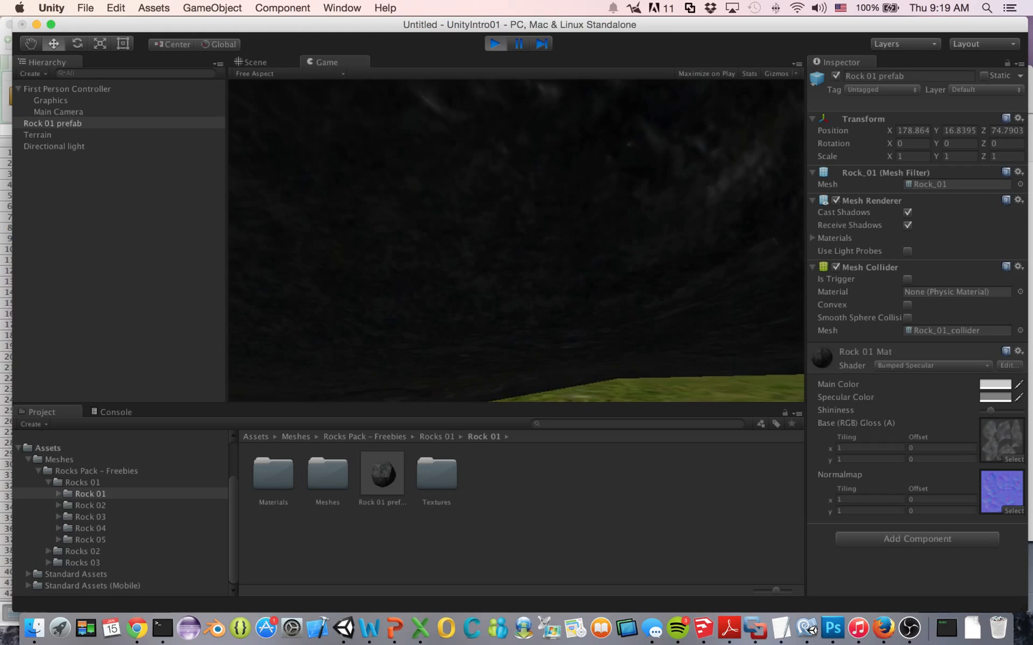
{"action": "key", "text": "w"}
{"action": "key", "text": "w"}
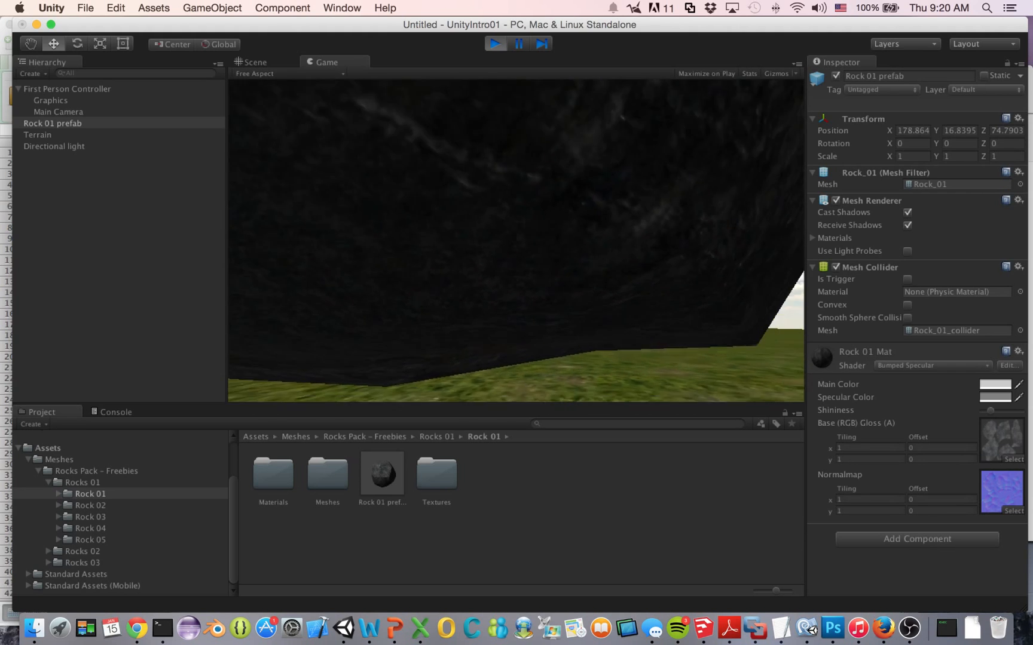
Back away from the rock, circle around it to inspect its surface, and stop play mode.
{"action": "key", "text": "s"}
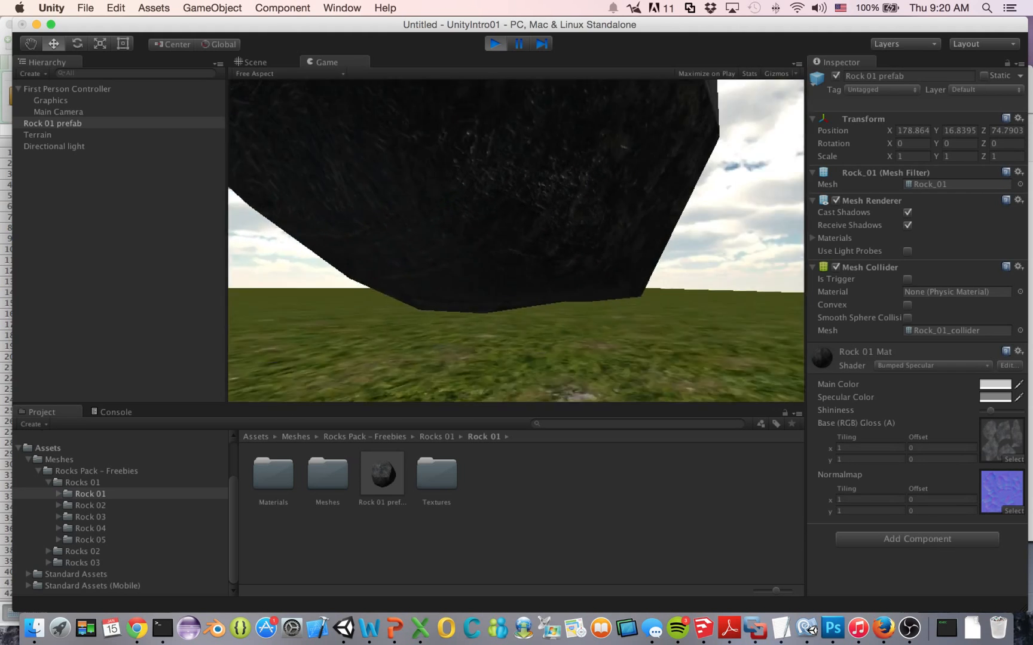
{"action": "key", "text": "s"}
{"action": "key", "text": "d"}
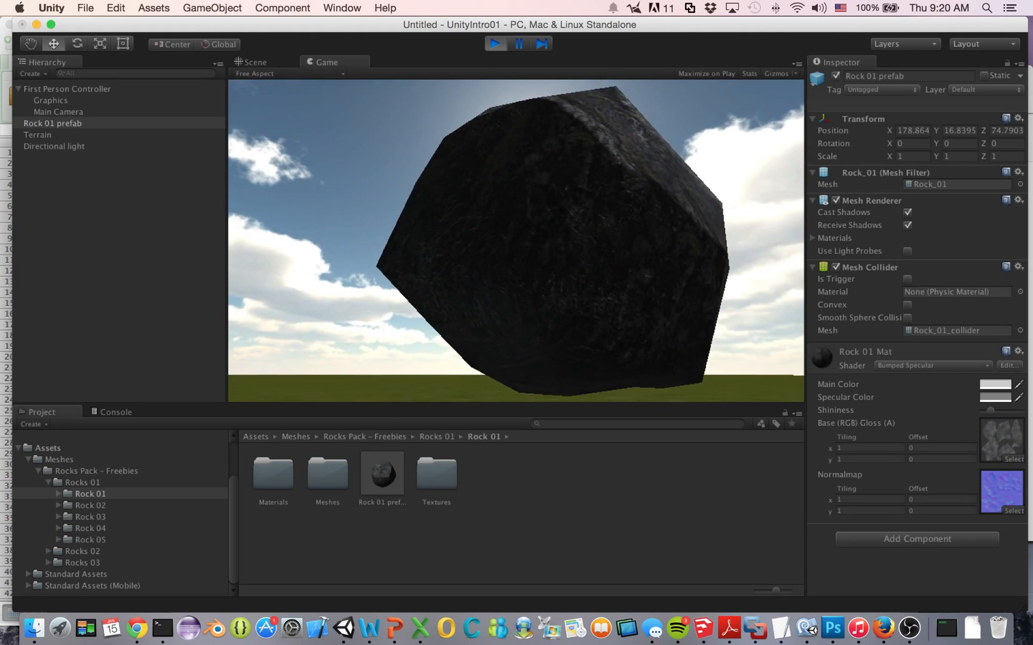
{"action": "key", "text": "d"}
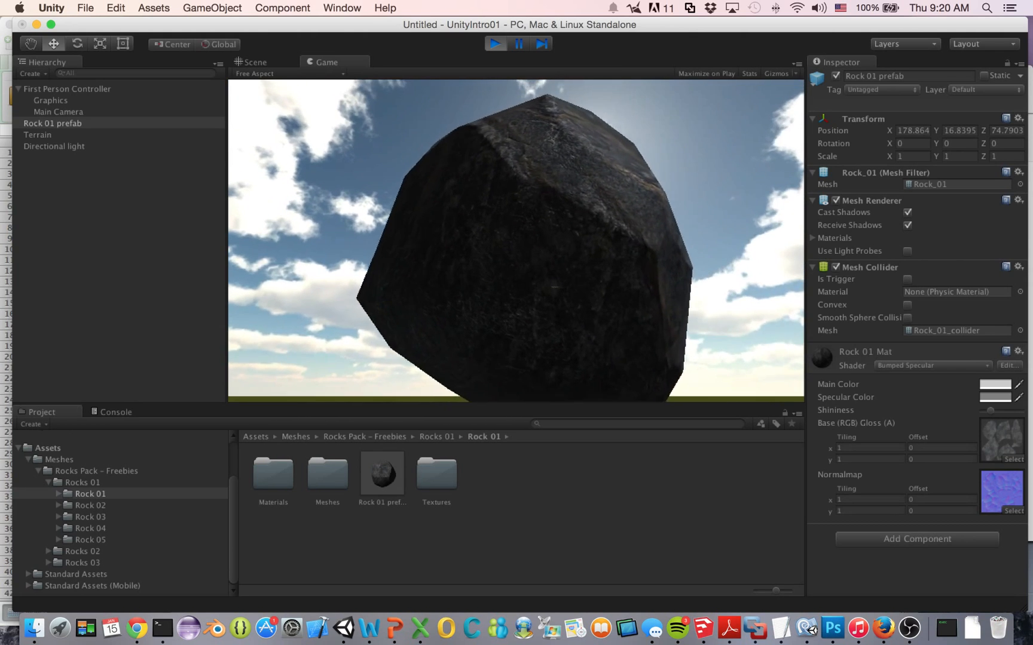
{"action": "key", "text": "d"}
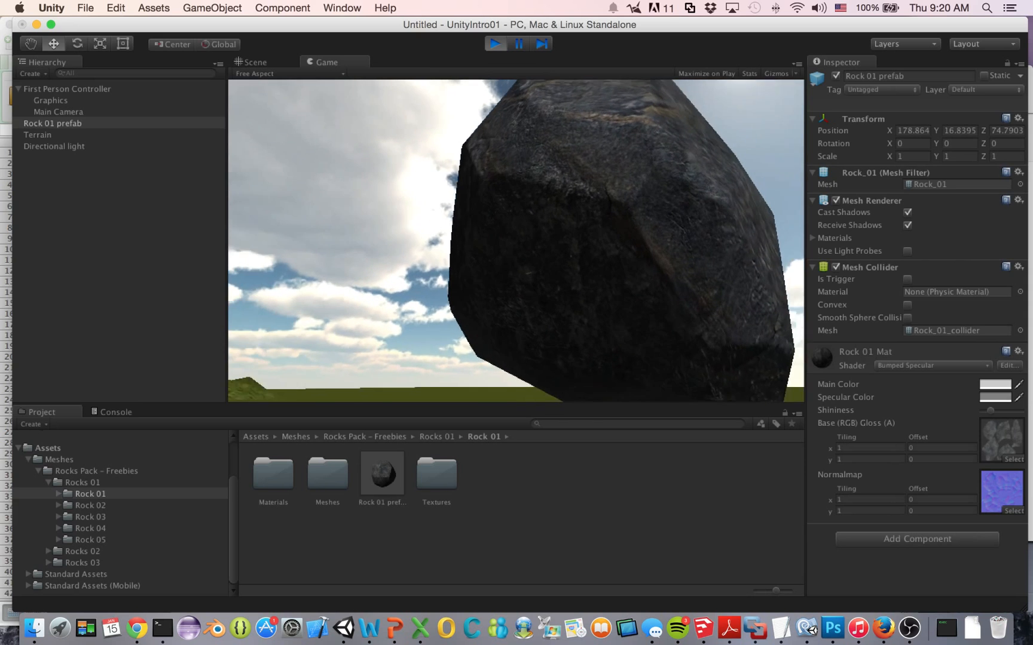
{"action": "key", "text": "d"}
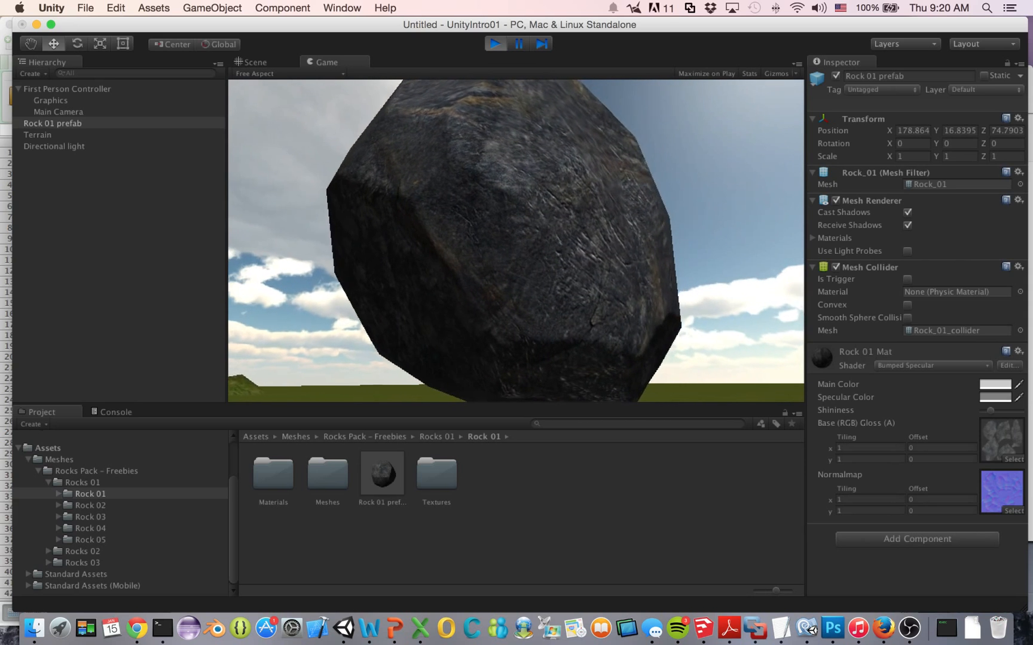
{"action": "key", "text": "d"}
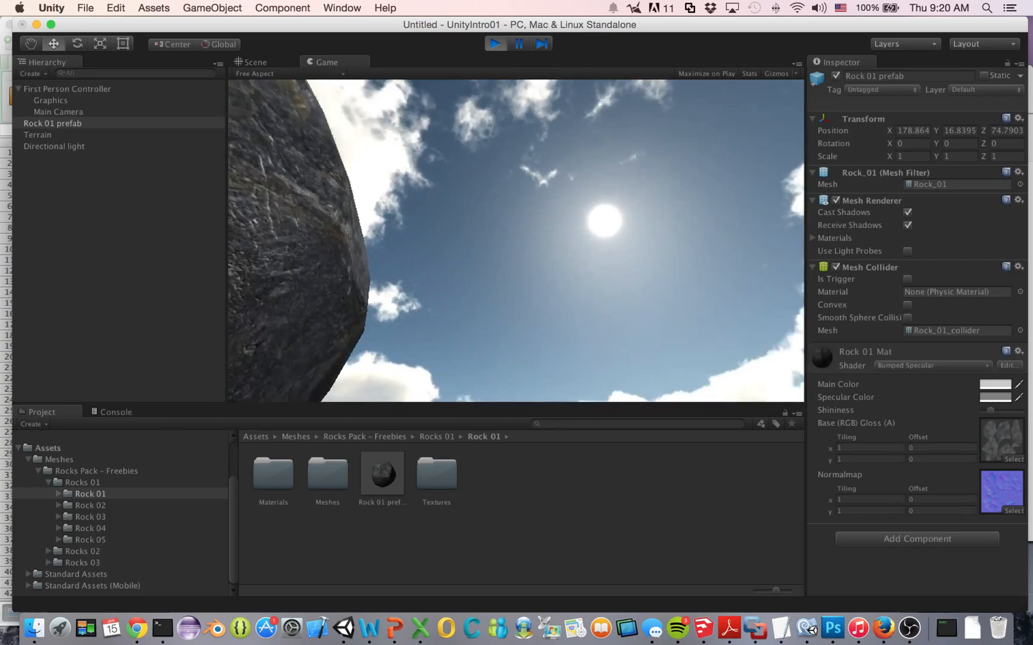
{"action": "key", "text": "super+p"}
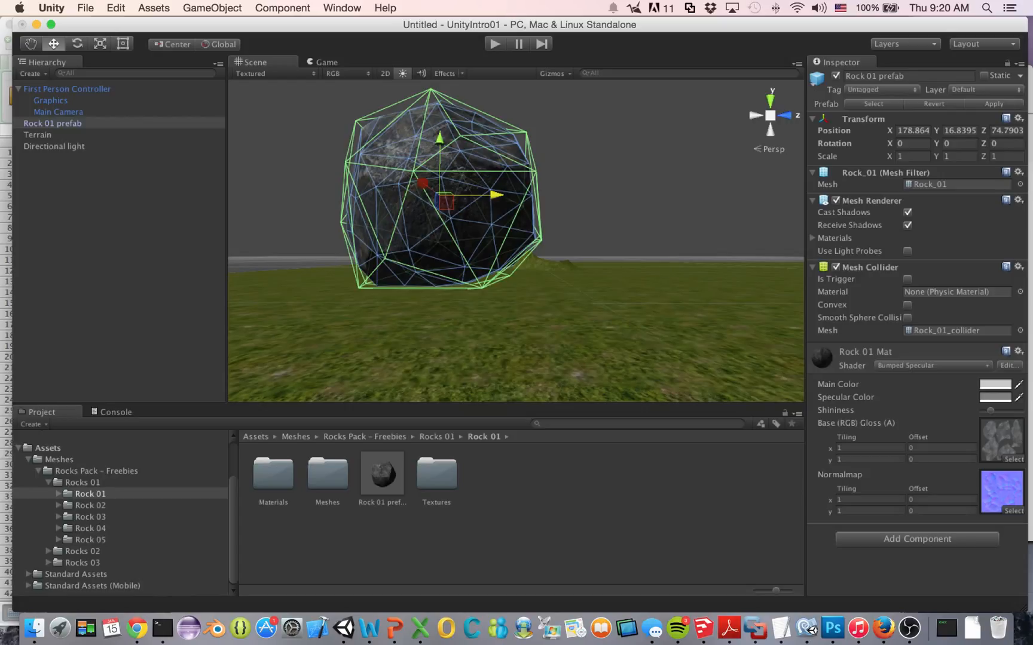
Reduce the X scale of the Rock 01 prefab in the scene to 0.16.
{"action": "left_click", "coordinate": [53, 123]}
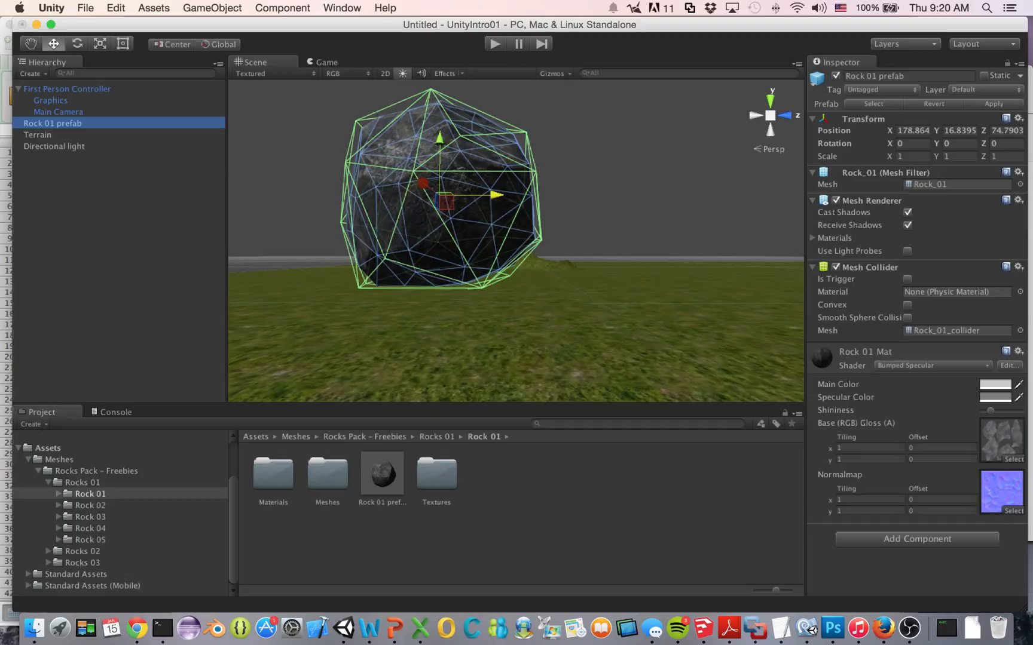
{"action": "left_click", "coordinate": [912, 156]}
{"action": "key", "text": "Tab"}
{"action": "key", "text": "Tab"}
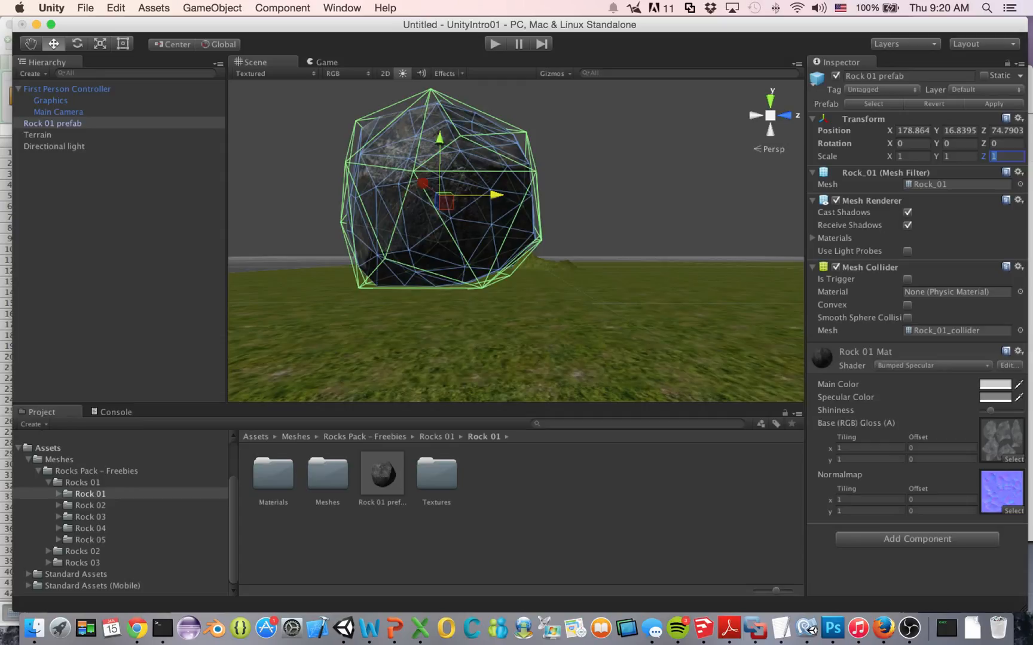
{"action": "left_click", "coordinate": [912, 156]}
{"action": "left_click", "coordinate": [959, 156]}
{"action": "left_click", "coordinate": [1006, 156]}
{"action": "left_click", "coordinate": [912, 156]}
{"action": "type", "text": "1"}
{"action": "left_click_drag", "start_coordinate": [890, 156], "coordinate": [869, 156]}
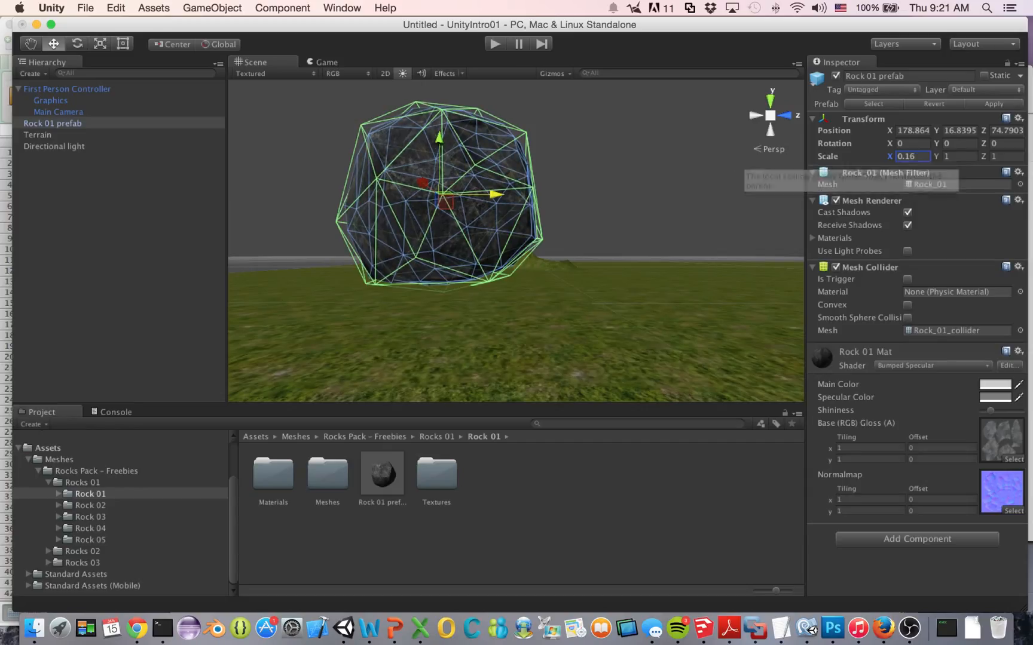
Set the Rock 01 prefab's Y scale to 0.33 and its Z scale to 0.37.
{"action": "left_click", "coordinate": [936, 156]}
{"action": "left_click_drag", "start_coordinate": [936, 156], "coordinate": [920, 156]}
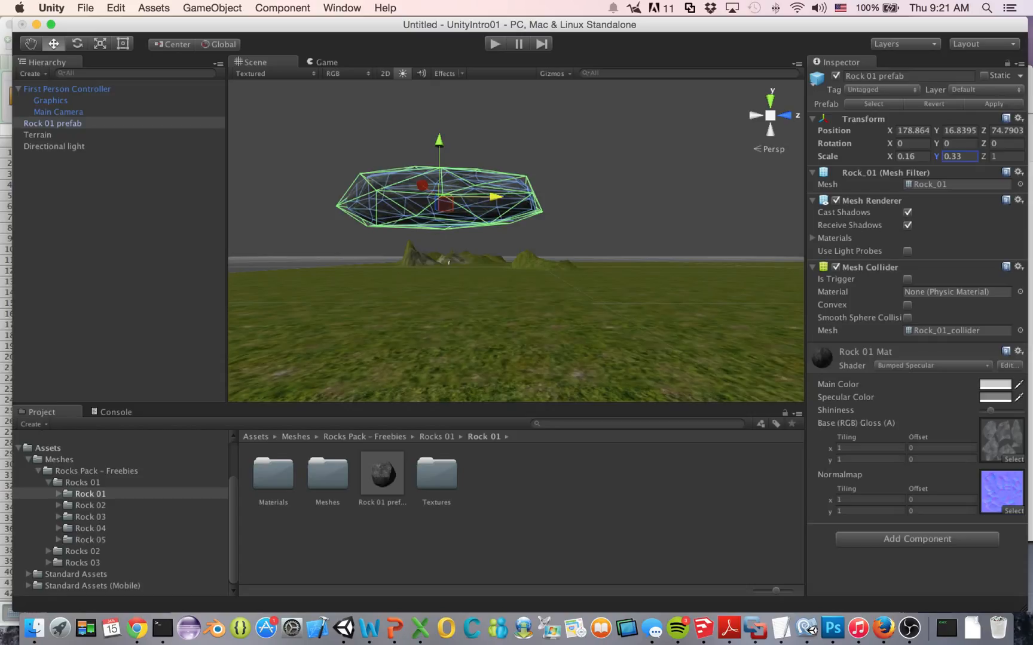
{"action": "key", "text": "Tab"}
{"action": "type", "text": "0.46"}
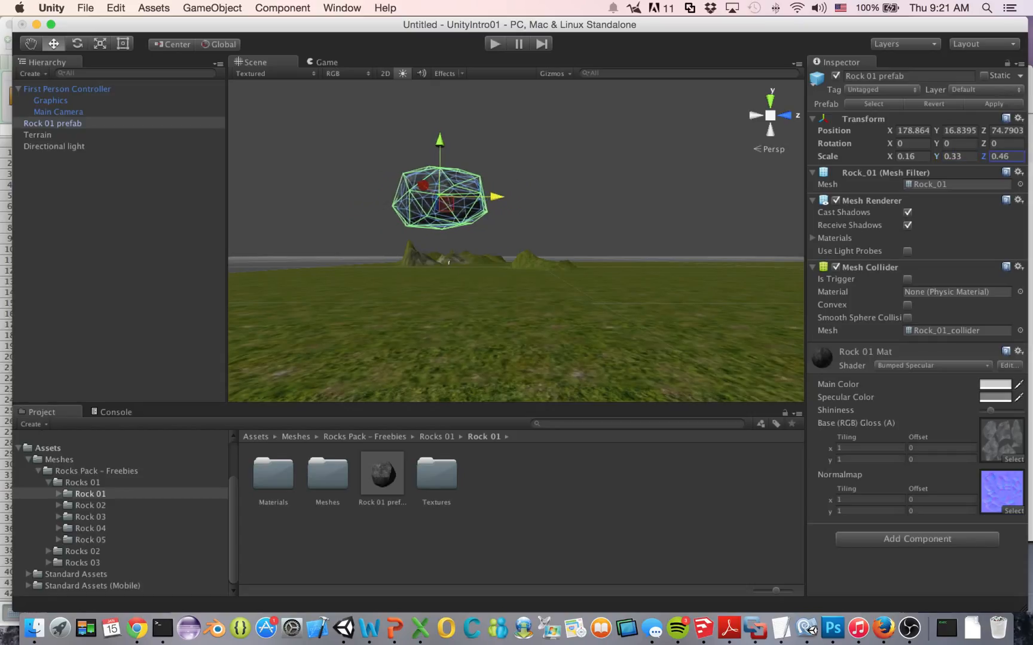
{"action": "left_click_drag", "start_coordinate": [983, 156], "coordinate": [979, 156]}
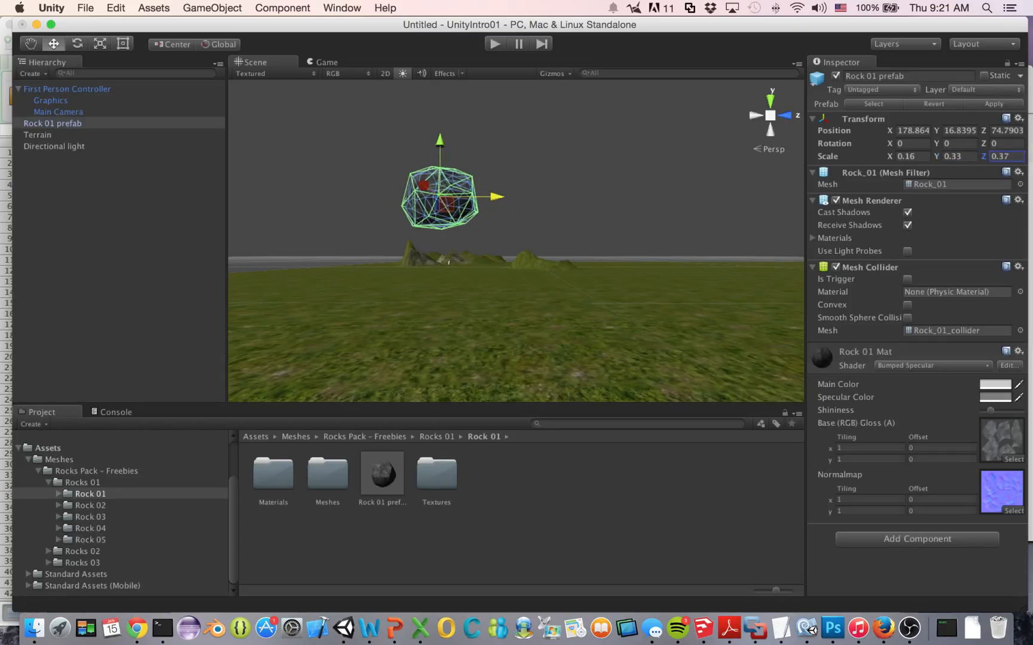
Play the scene, walk toward the resized rock to check its size and height, and stop play mode.
{"action": "key", "text": "super+p"}
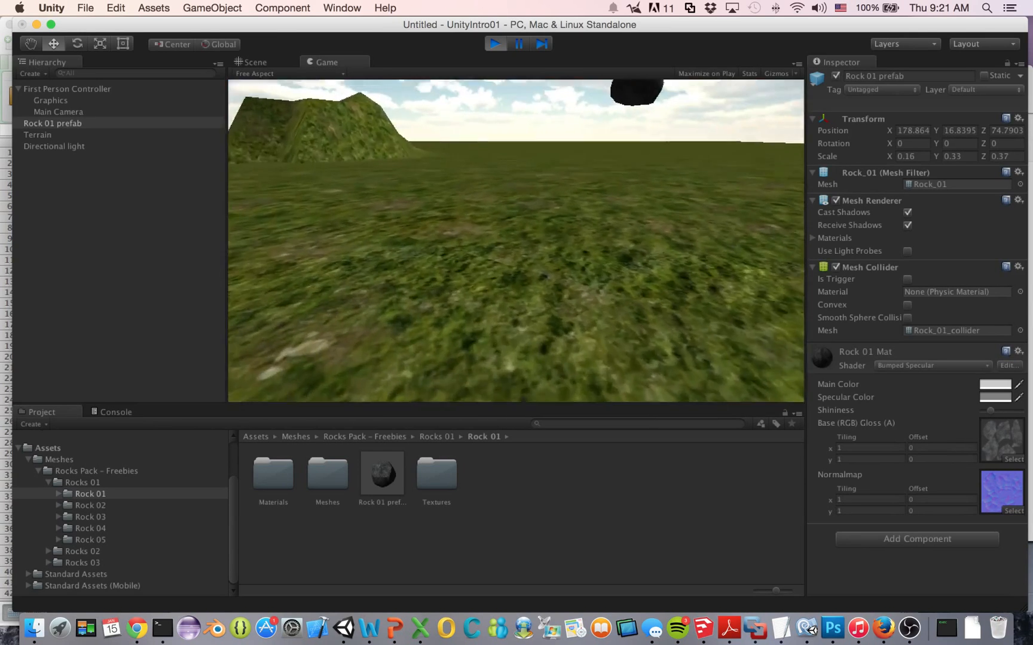
{"action": "key", "text": "w"}
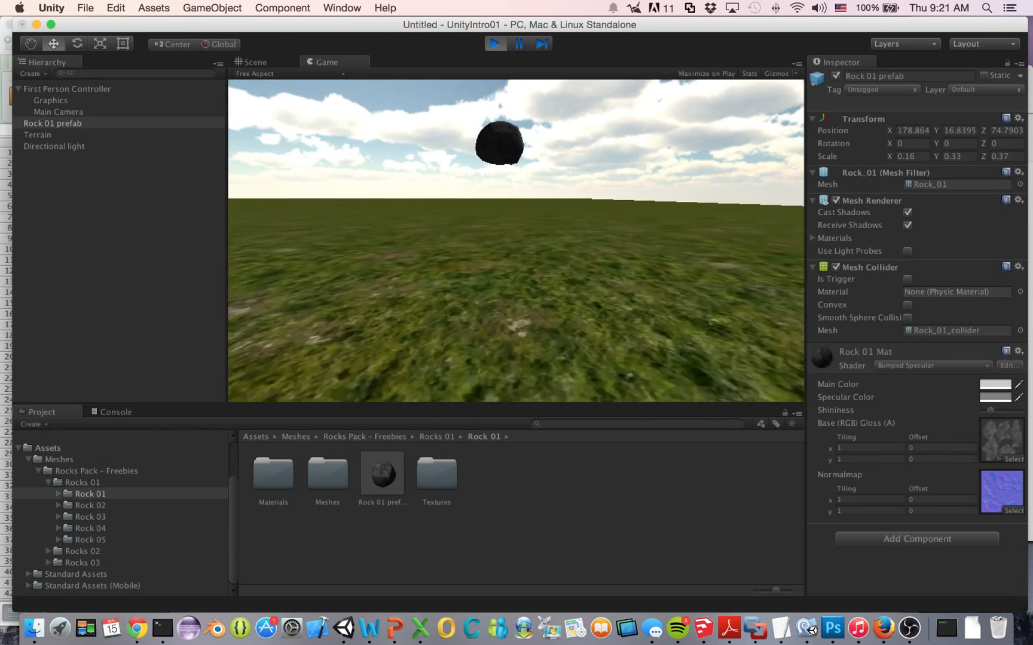
{"action": "key", "text": "w"}
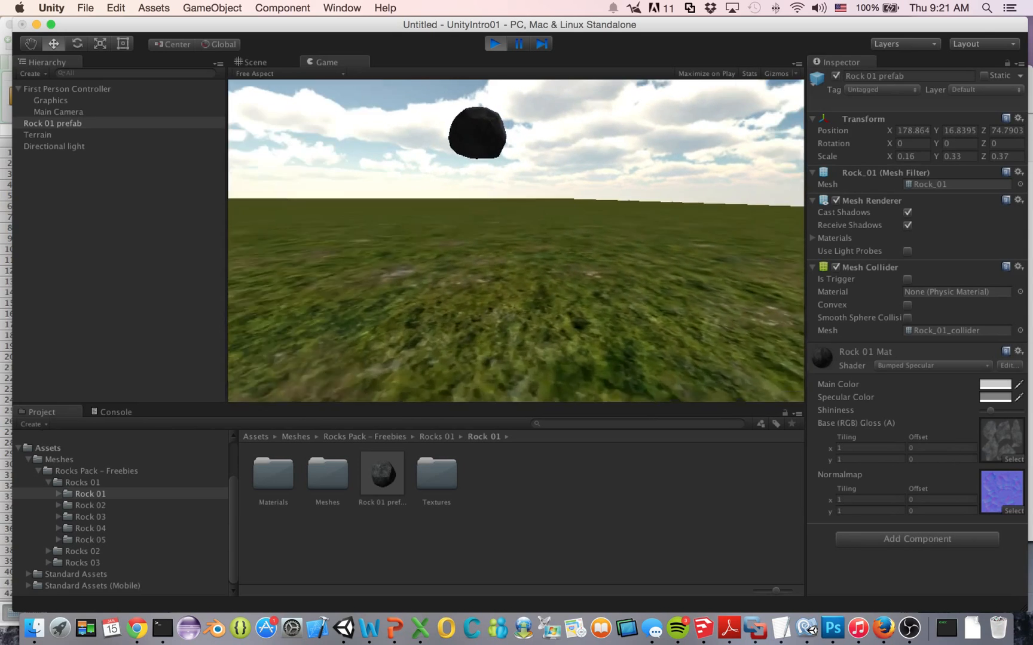
{"action": "key", "text": "w"}
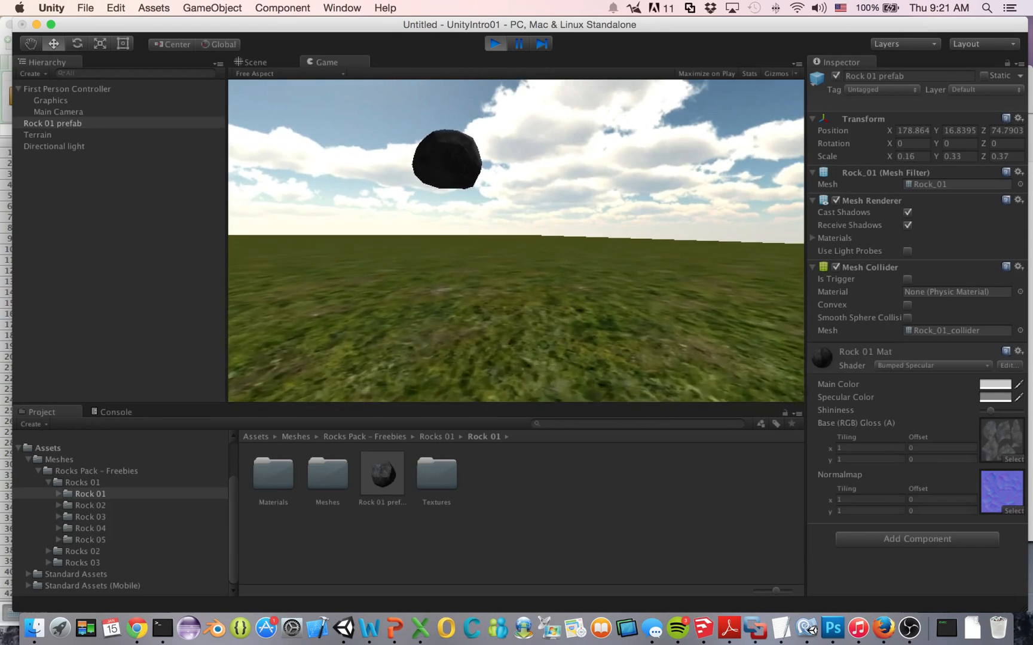
{"action": "key", "text": "w"}
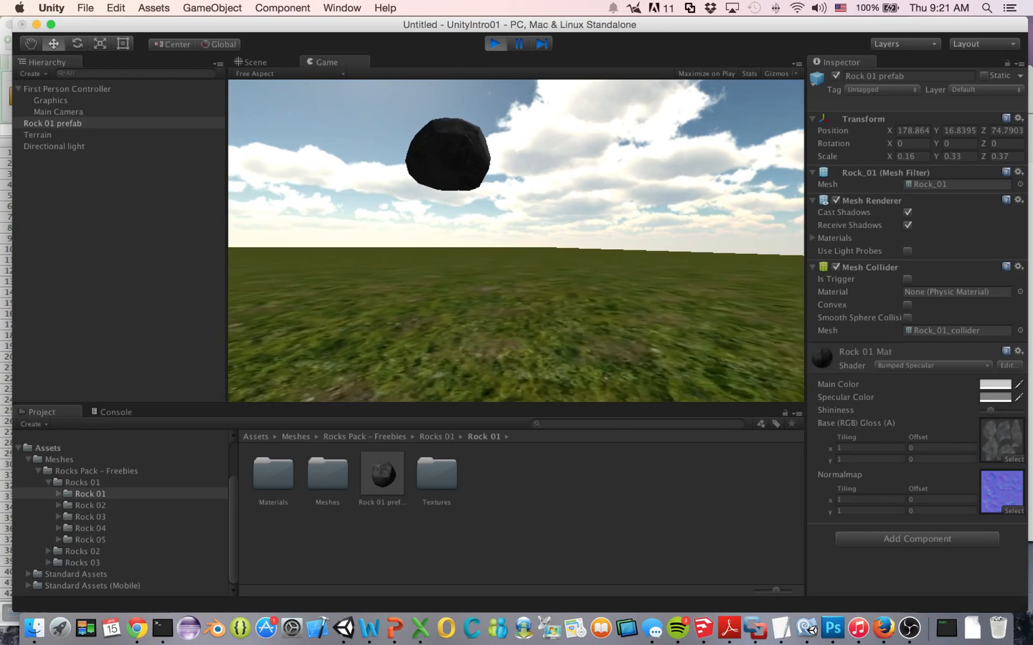
{"action": "key", "text": "w"}
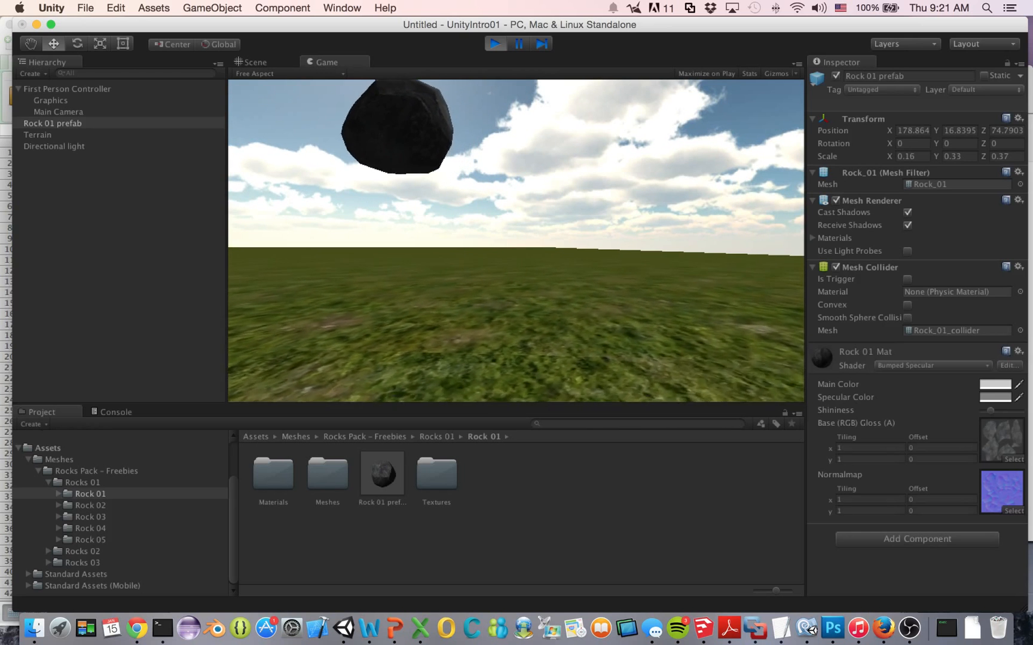
{"action": "key", "text": "w"}
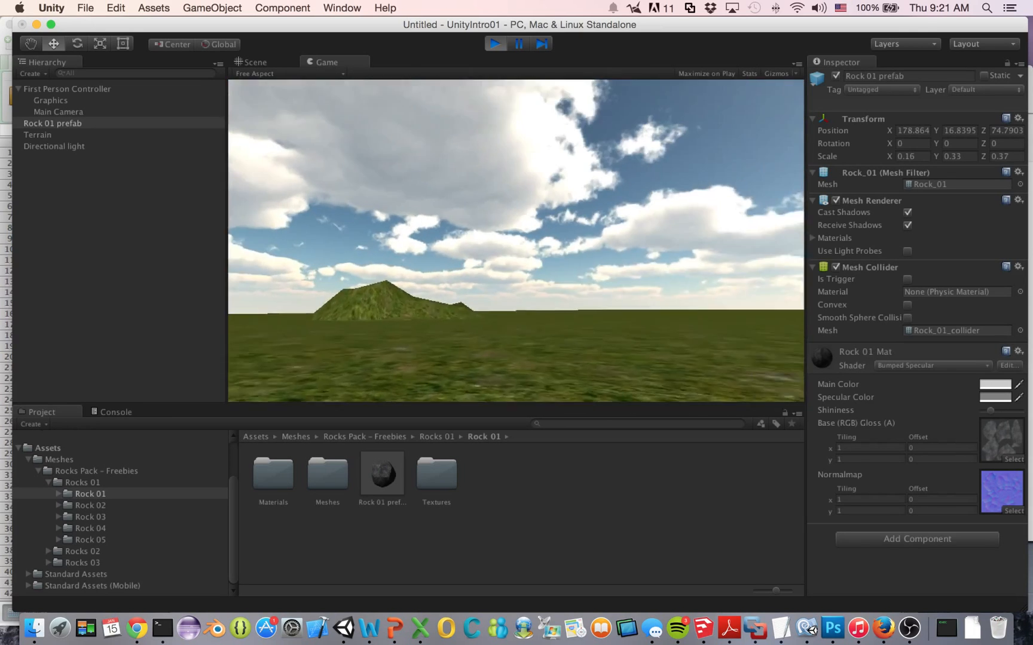
{"action": "key", "text": "super+p"}
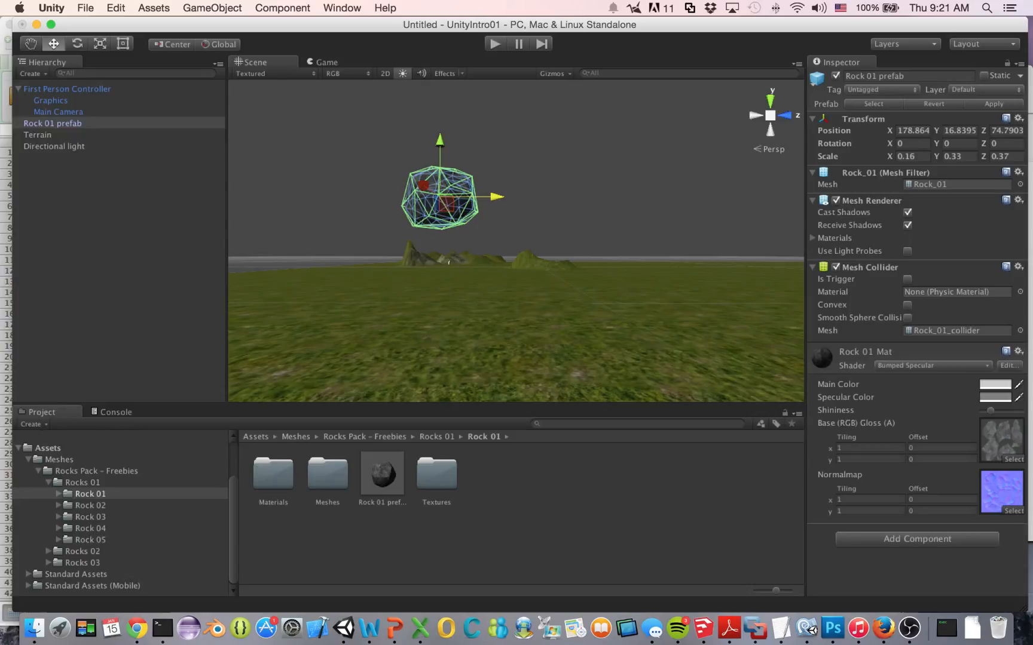
Lower the Rock 01 prefab vertically toward the terrain to about Y 9.5 using the Move tool.
{"action": "left_click_drag", "start_coordinate": [440, 142], "coordinate": [440, 149]}
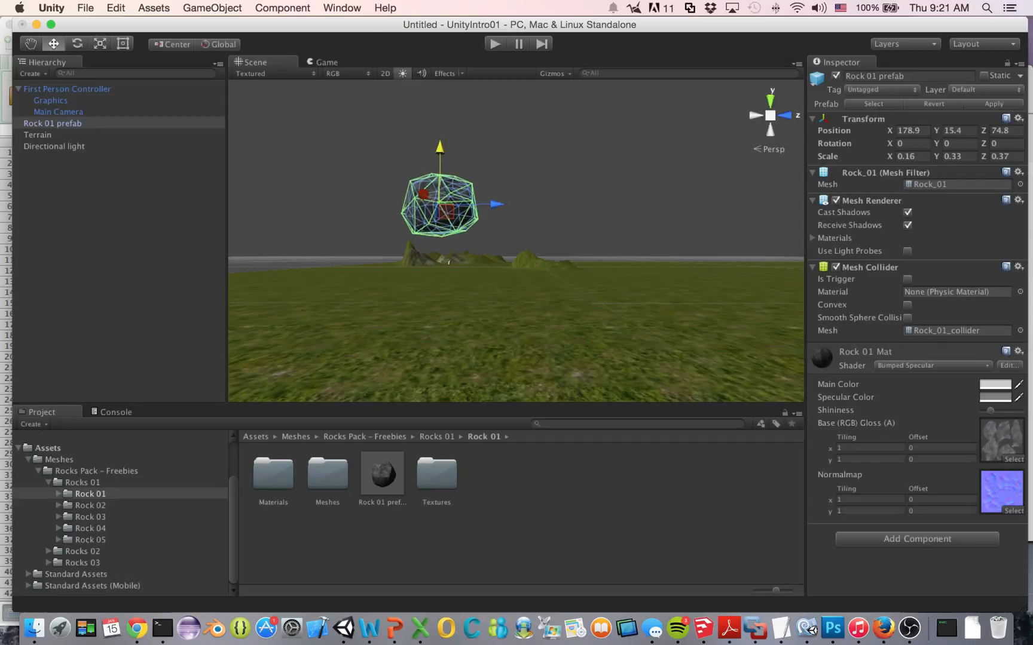
{"action": "left_click", "coordinate": [52, 123]}
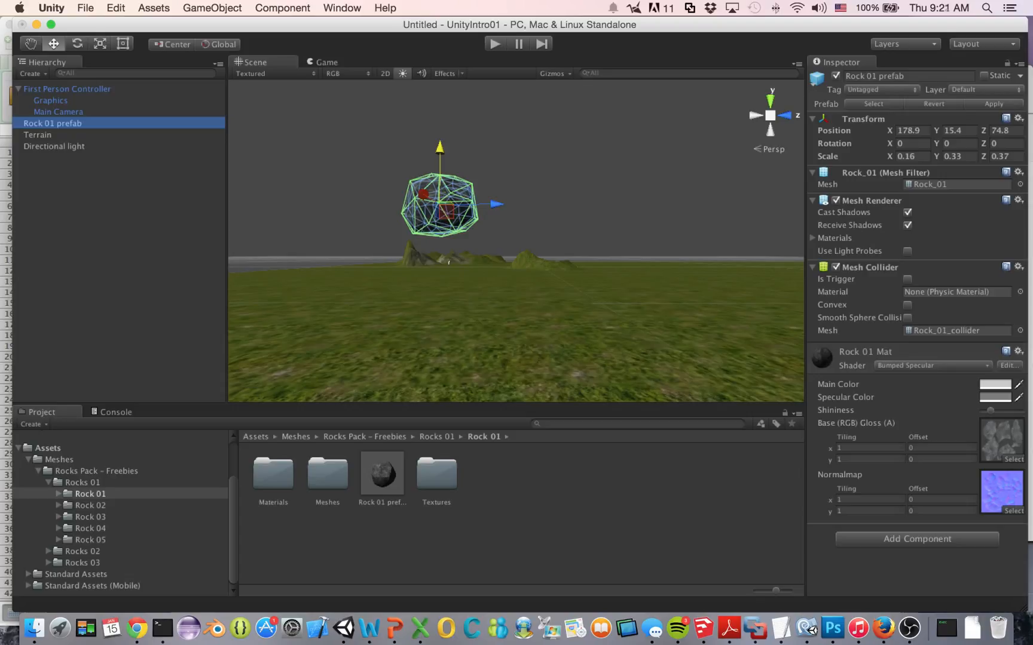
{"action": "key", "text": "q"}
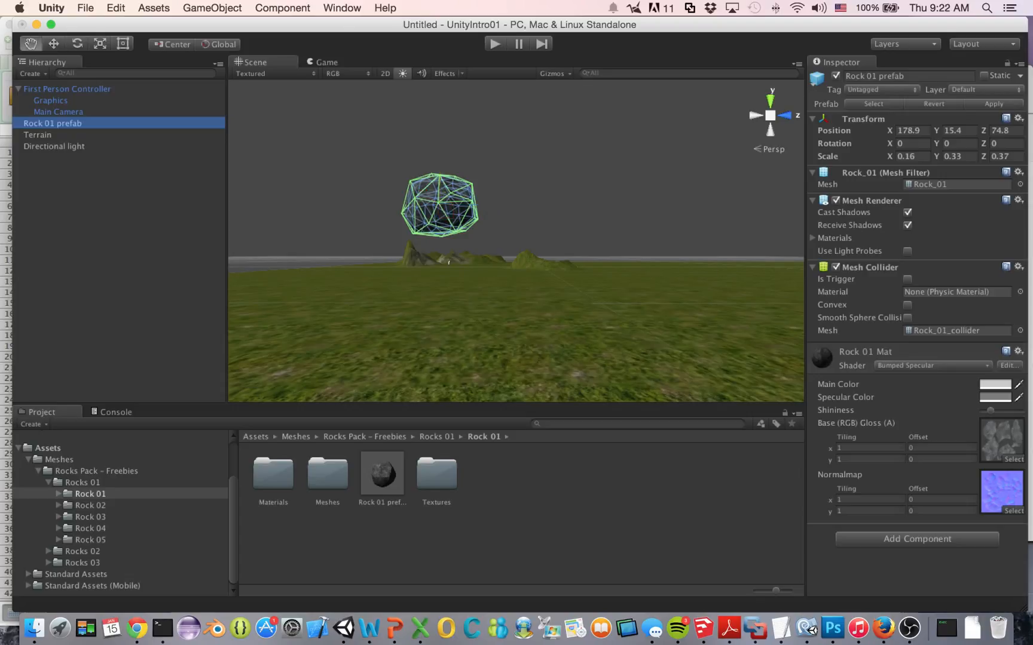
{"action": "key", "text": "w"}
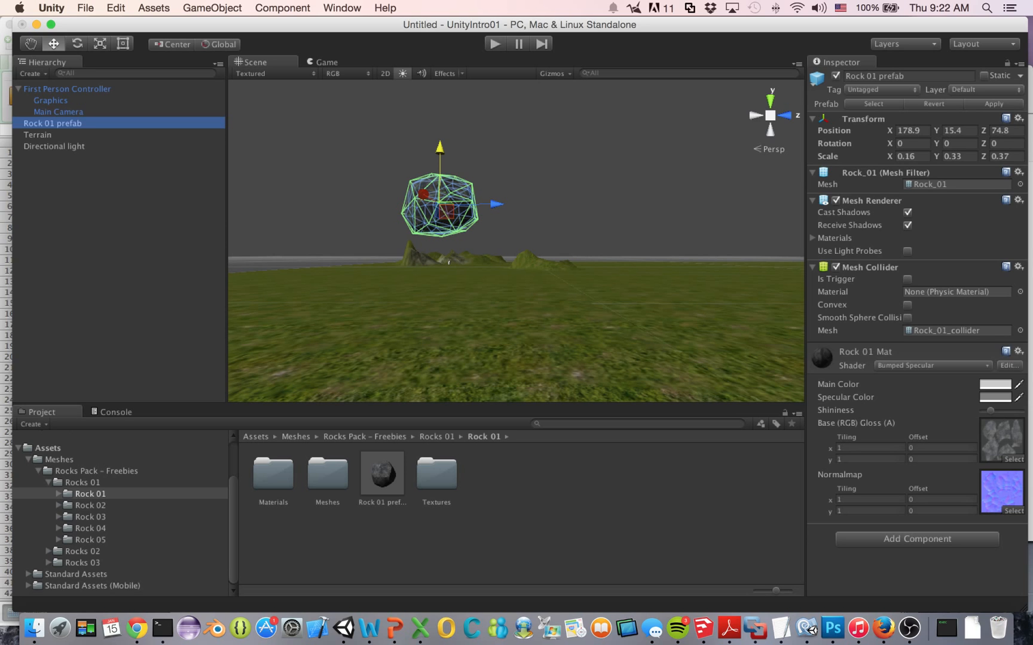
{"action": "left_click_drag", "start_coordinate": [440, 149], "coordinate": [440, 180]}
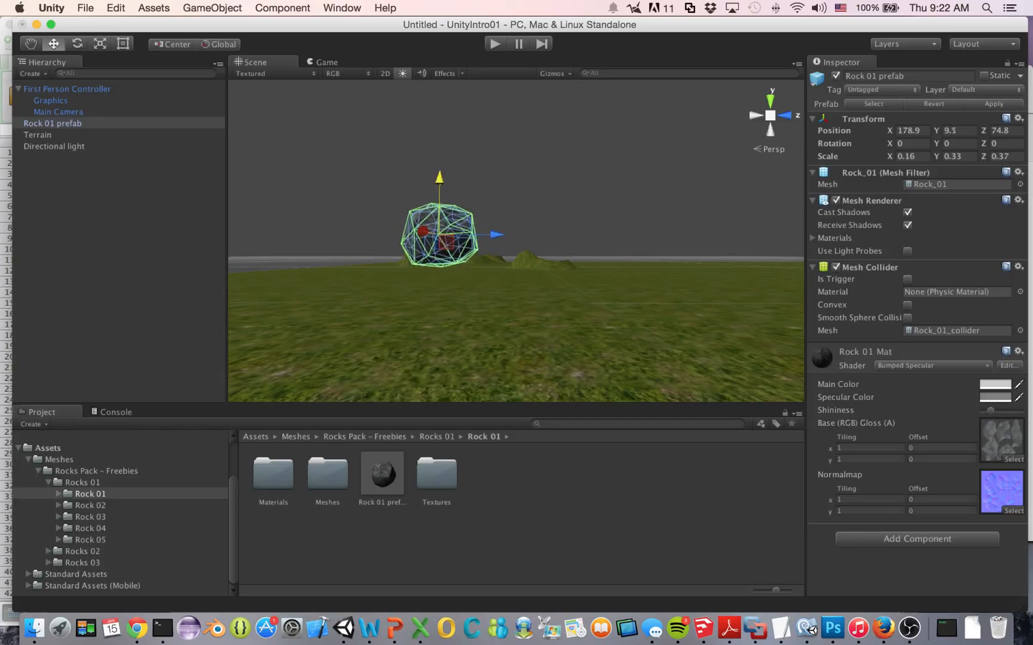
Move the Rock 01 prefab to about Z 79.2 and lower it to about Y 5.3, test-playing the scene between height adjustments.
{"action": "left_click_drag", "start_coordinate": [487, 235], "coordinate": [510, 235]}
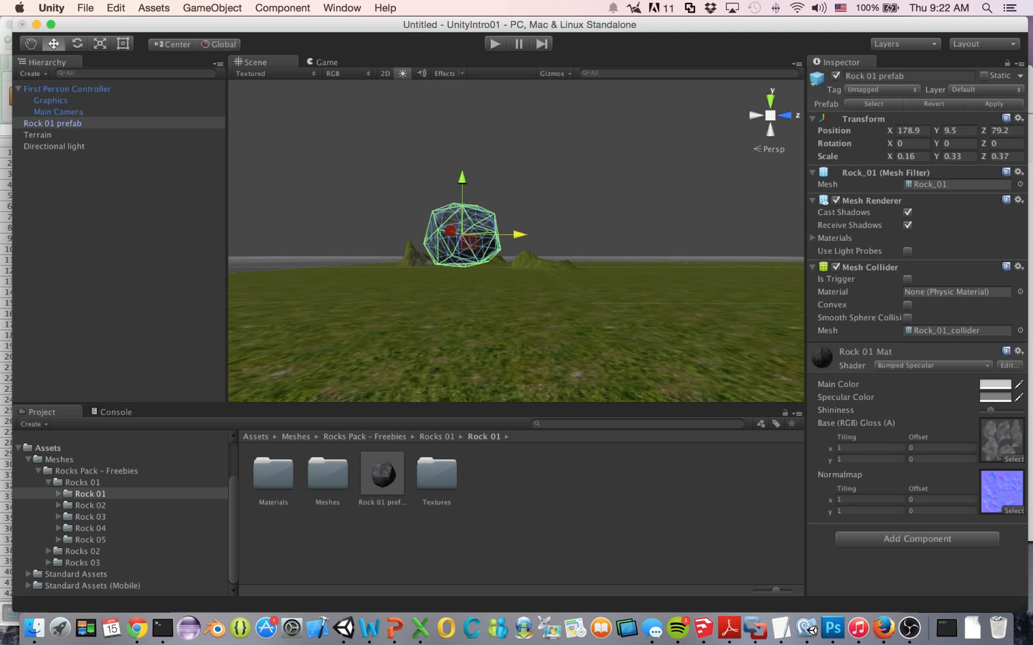
{"action": "left_click_drag", "start_coordinate": [461, 197], "coordinate": [461, 242]}
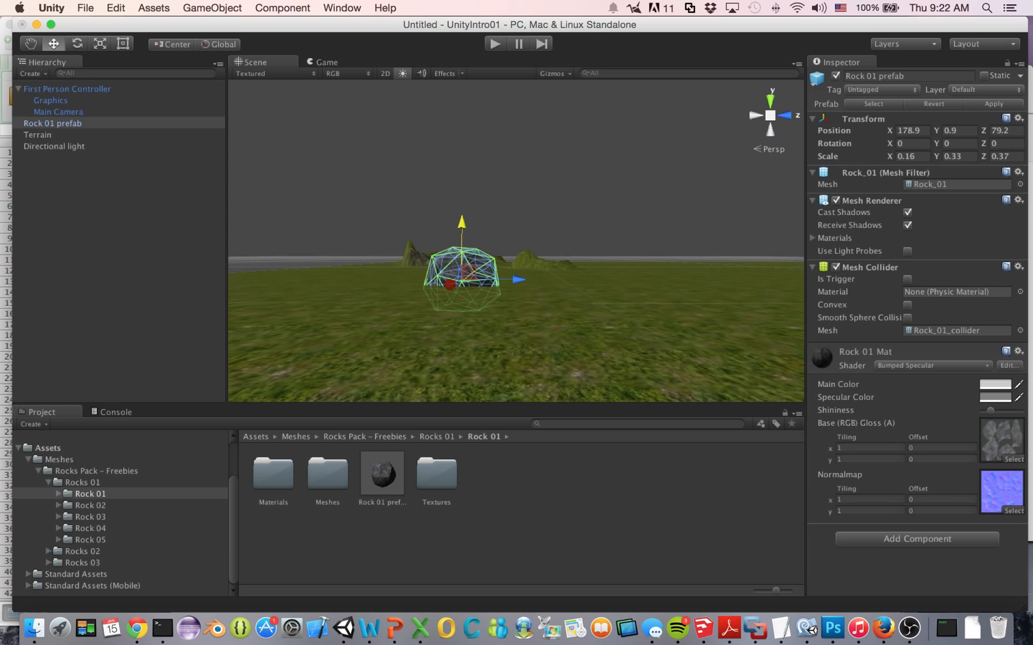
{"action": "key", "text": "super+p"}
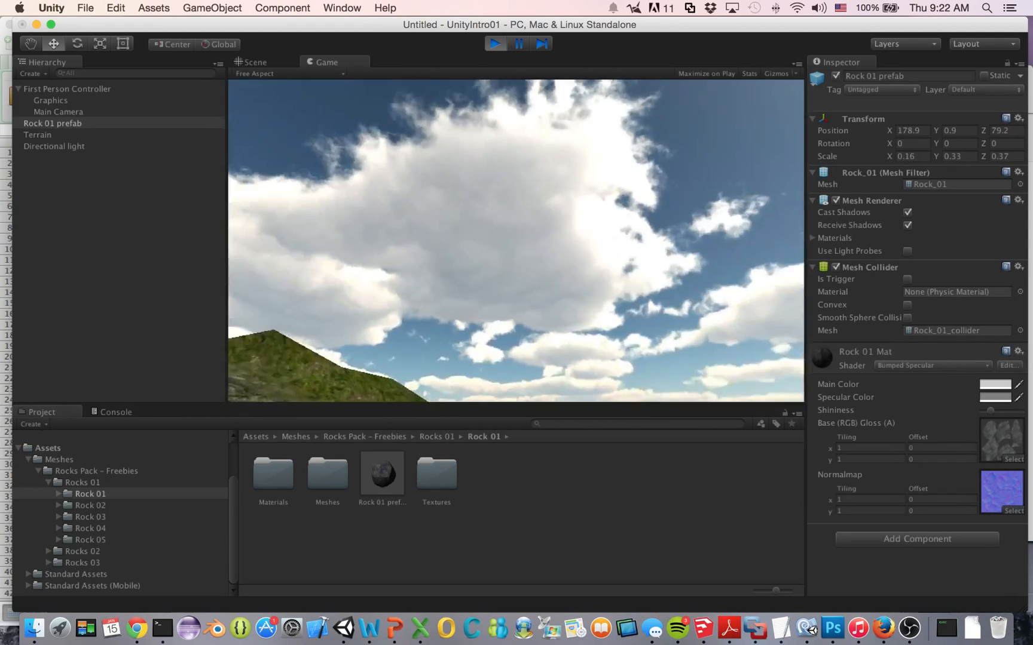
{"action": "key", "text": "super+p"}
{"action": "left_click_drag", "start_coordinate": [461, 222], "coordinate": [461, 193]}
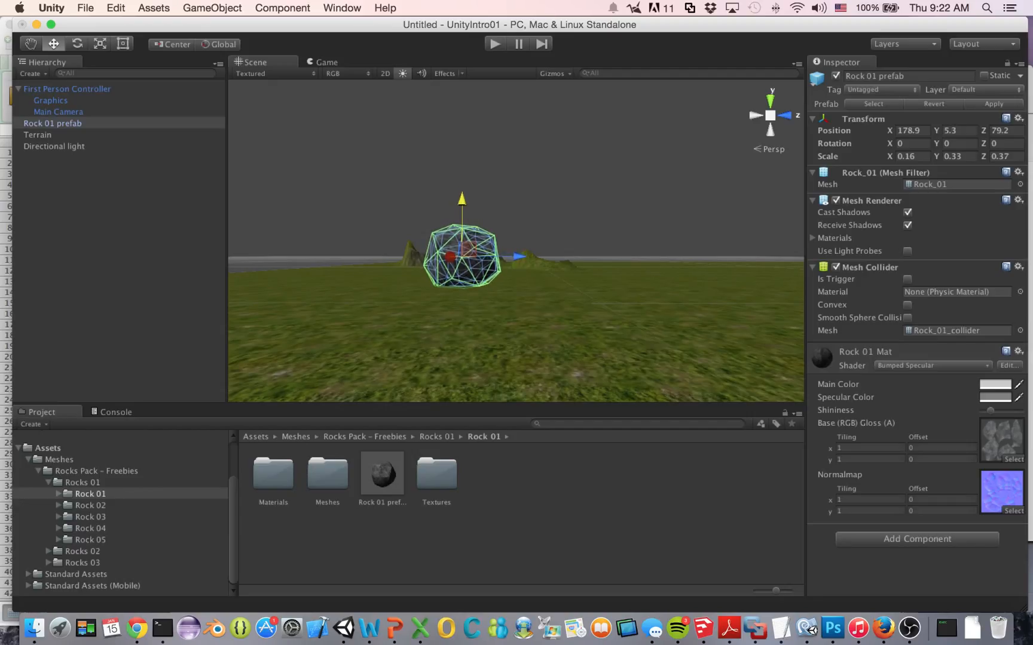
Play the scene and walk across the terrain up to the rock to check its height above the ground.
{"action": "key", "text": "super+p"}
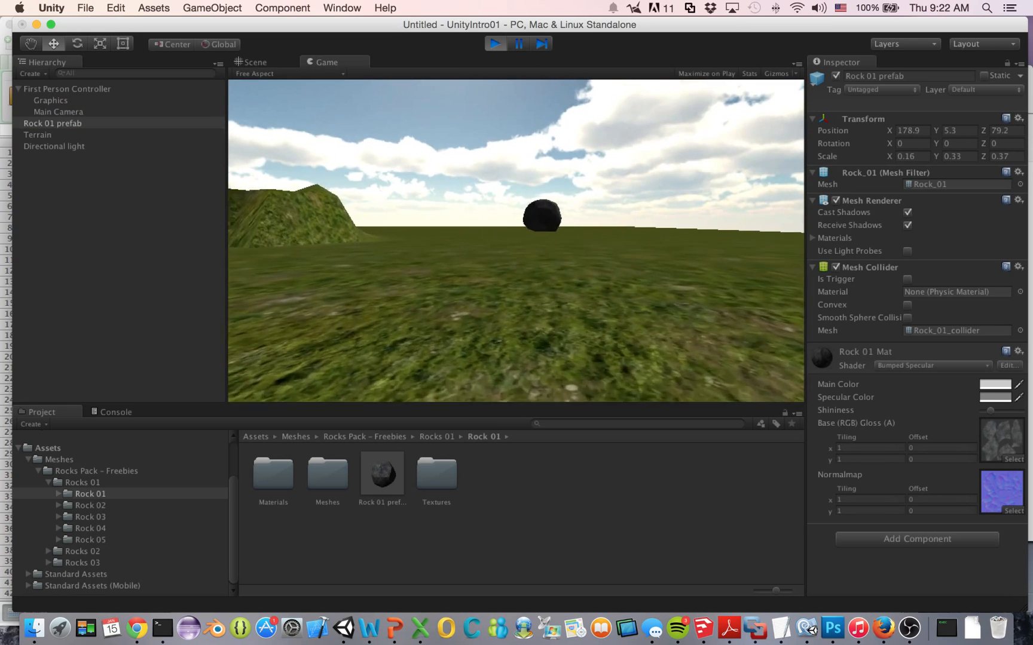
{"action": "key", "text": "w"}
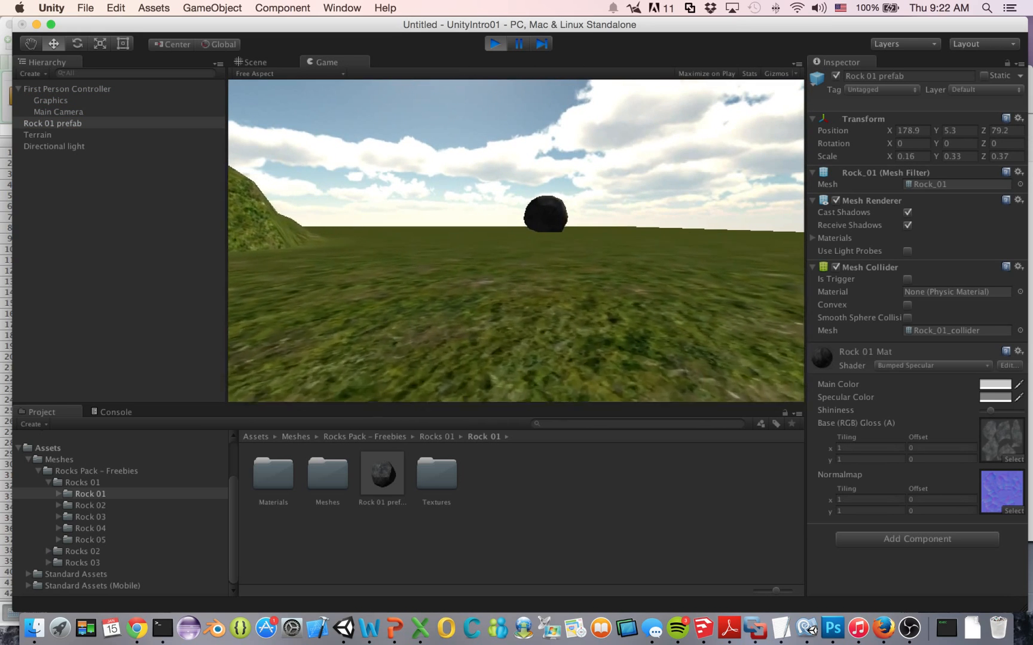
{"action": "key", "text": "w"}
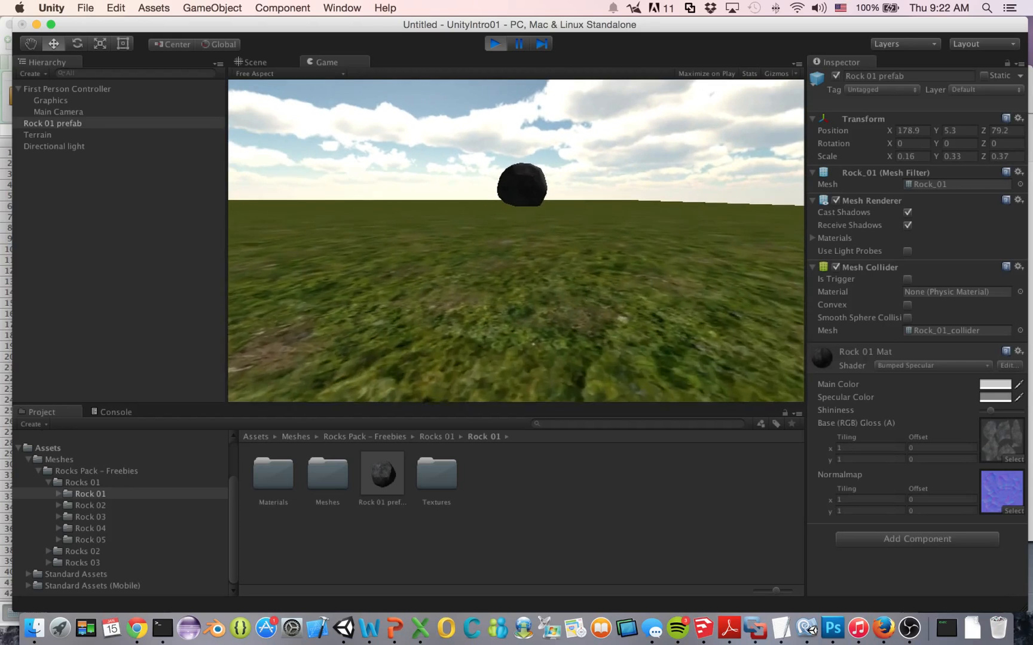
{"action": "key", "text": "w"}
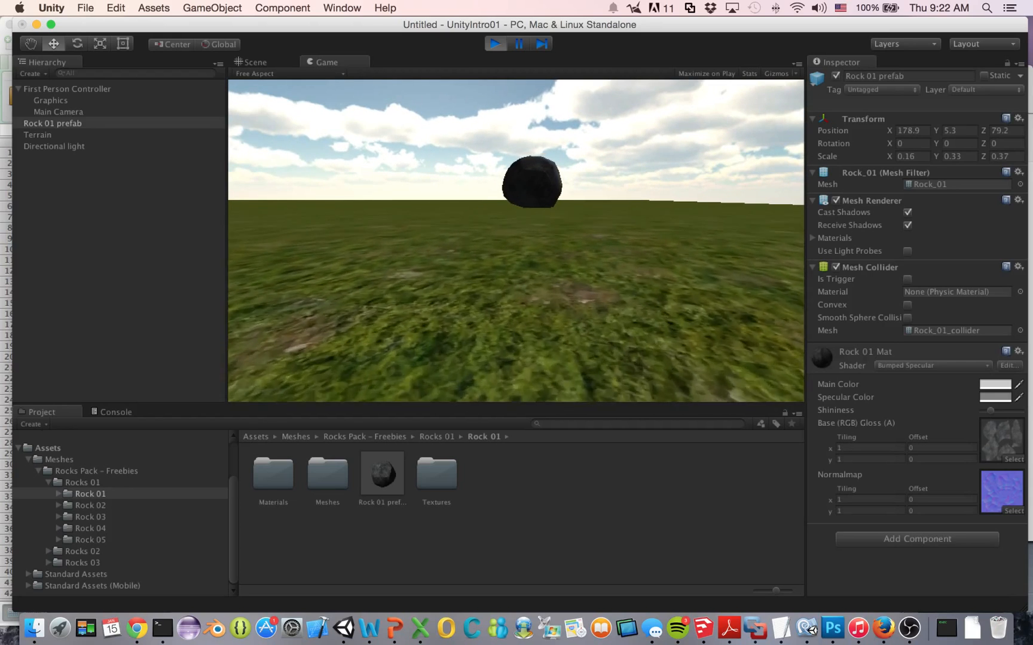
{"action": "key", "text": "w"}
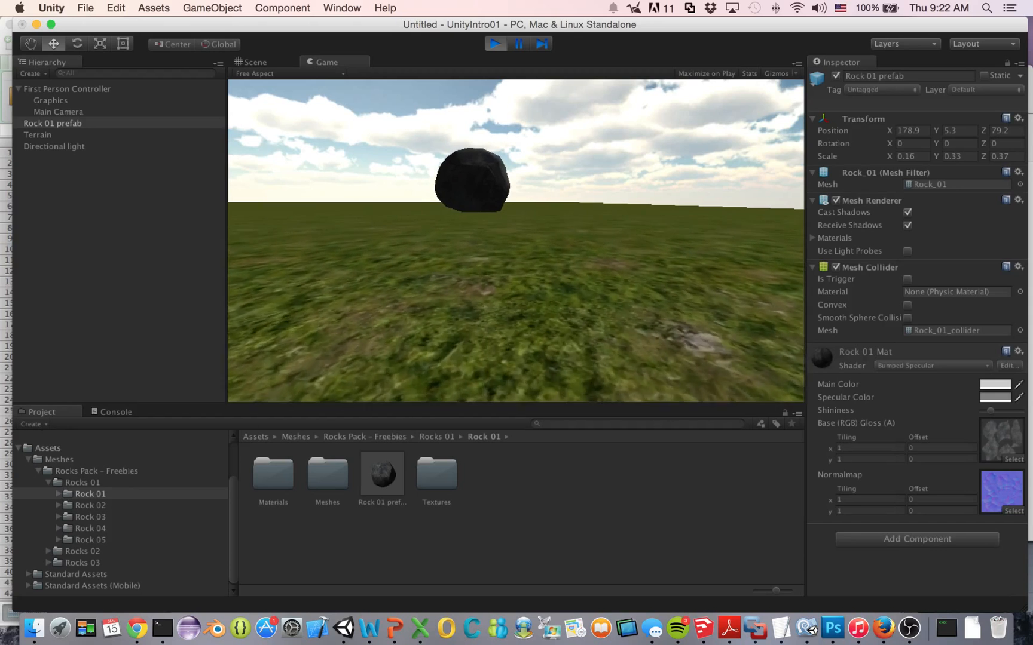
{"action": "key", "text": "w"}
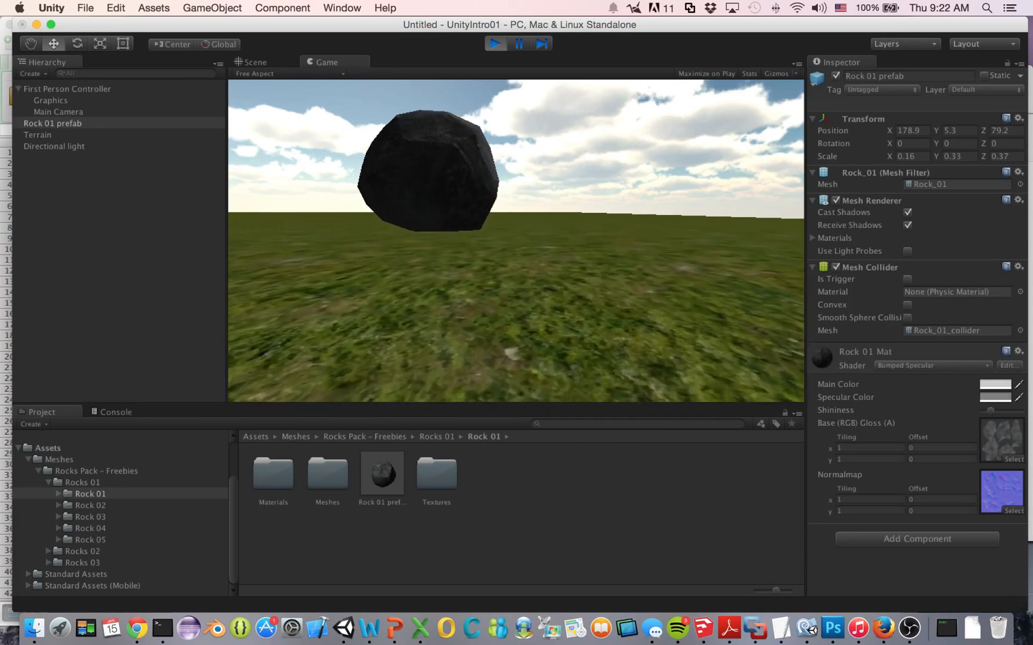
{"action": "key", "text": "w"}
{"action": "key", "text": "w"}
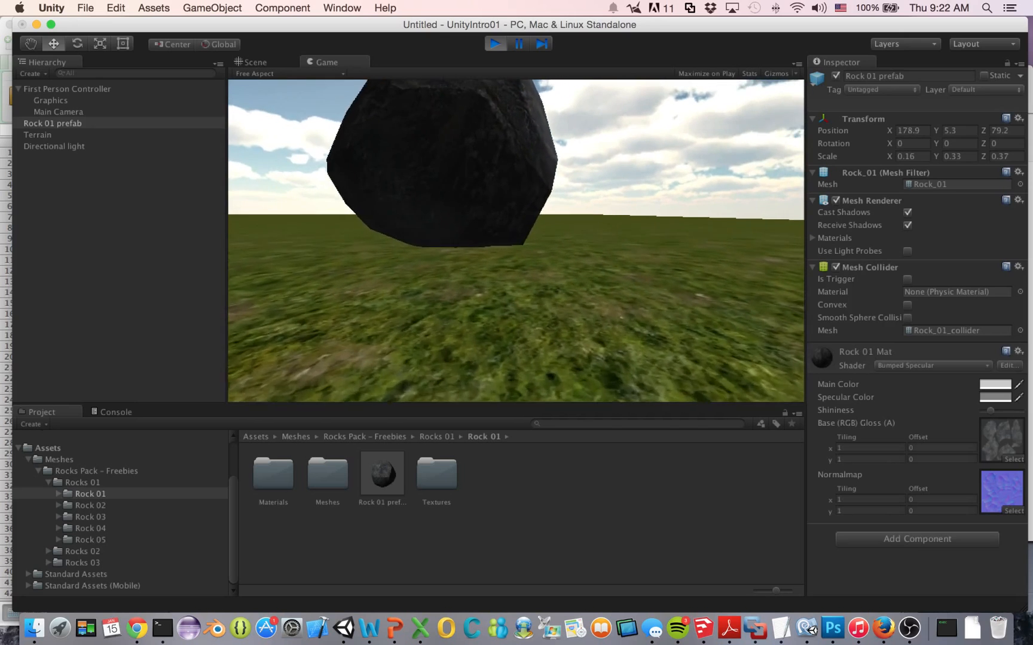
Walk around the rock to inspect its sides and the gap beneath it, and stop play mode.
{"action": "key", "text": "s"}
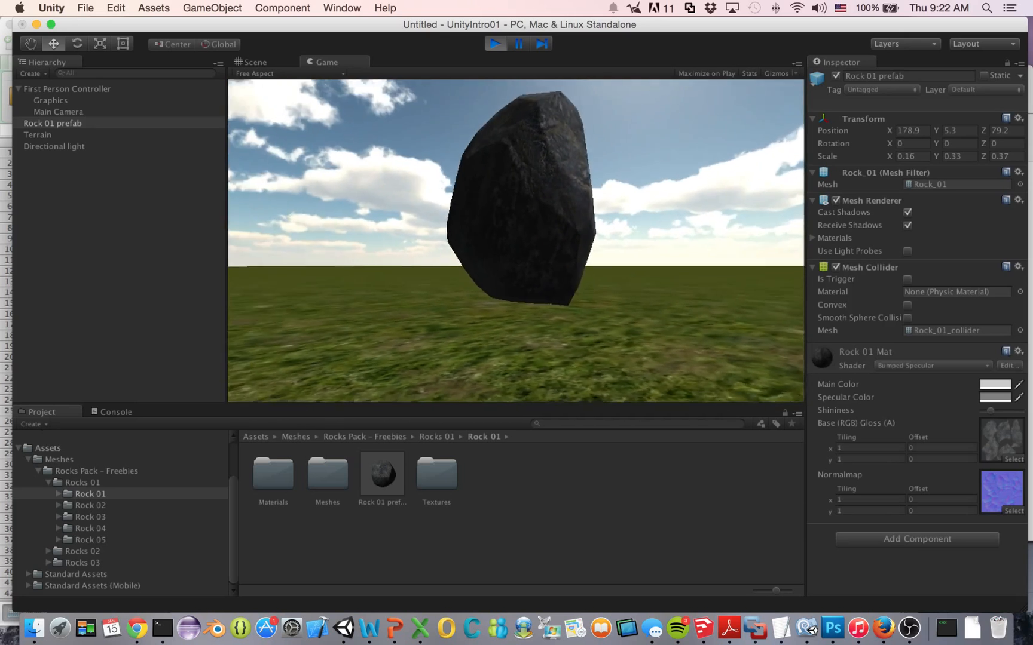
{"action": "key", "text": "w"}
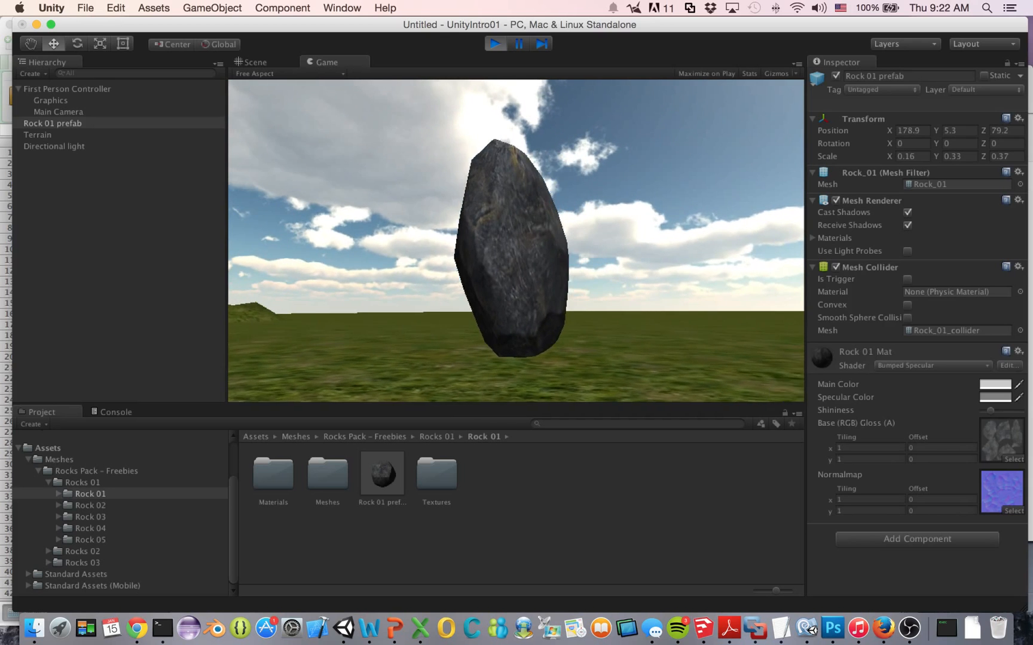
{"action": "key", "text": "w"}
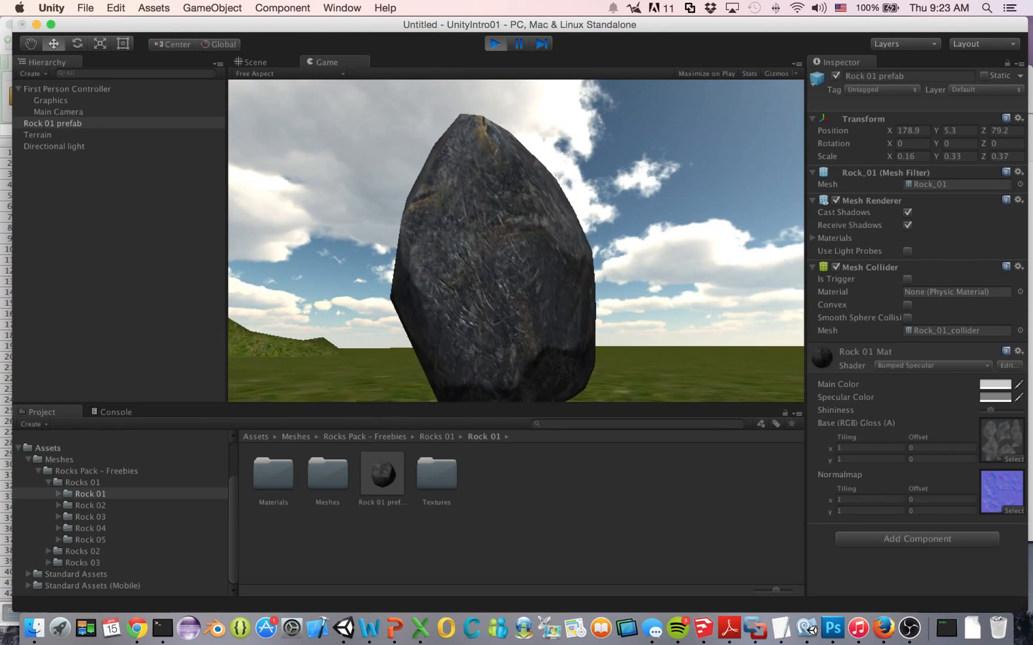
{"action": "key", "text": "s"}
{"action": "key", "text": "s"}
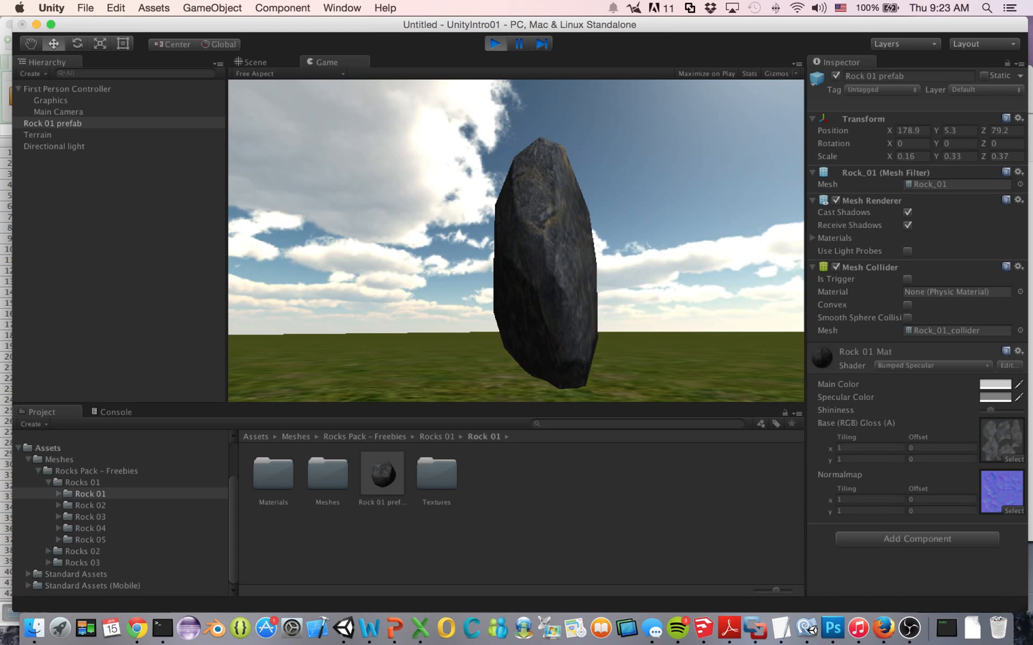
{"action": "key", "text": "w"}
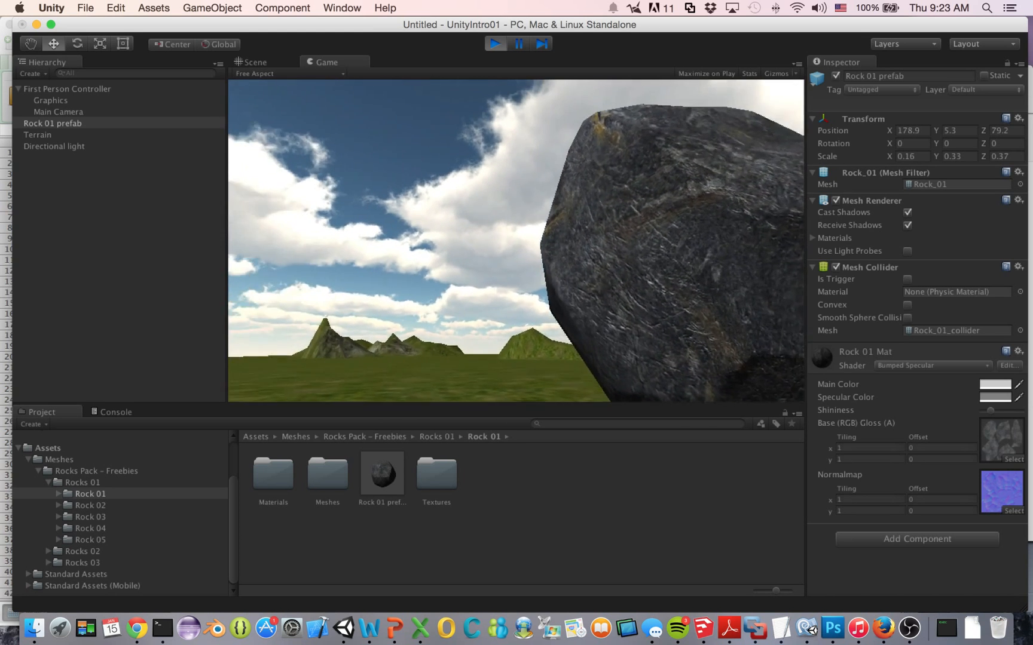
{"action": "key", "text": "s"}
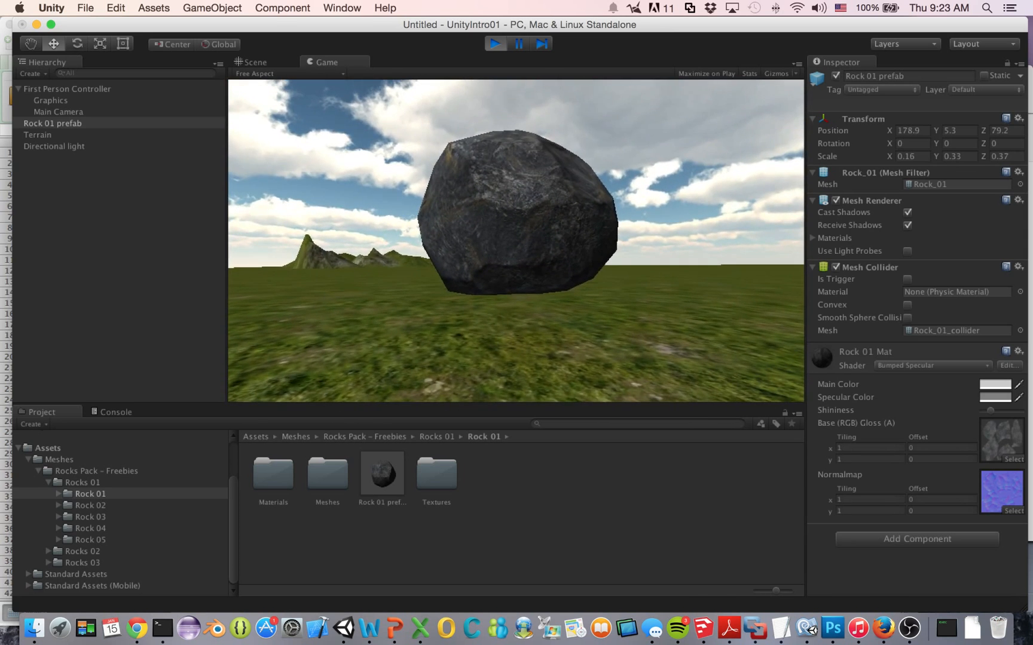
{"action": "key", "text": "a"}
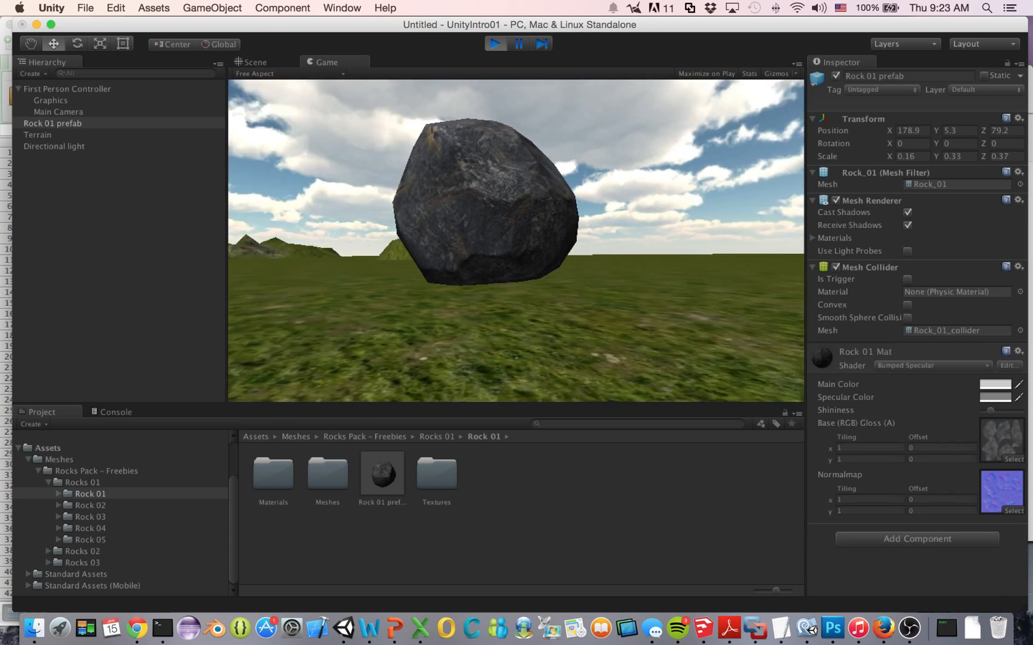
{"action": "key", "text": "a"}
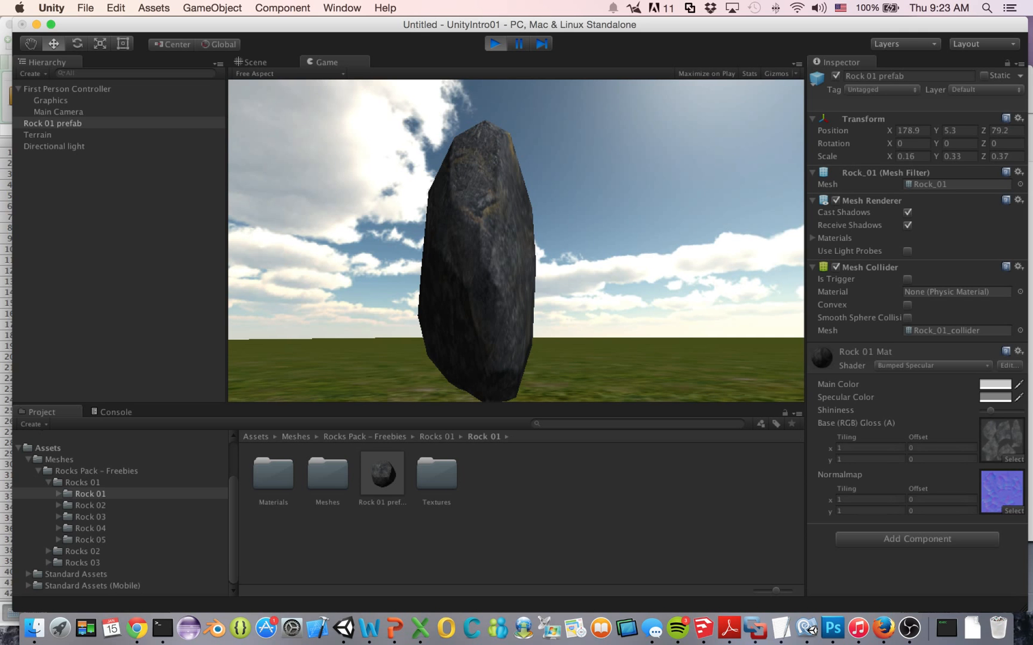
{"action": "key", "text": "s"}
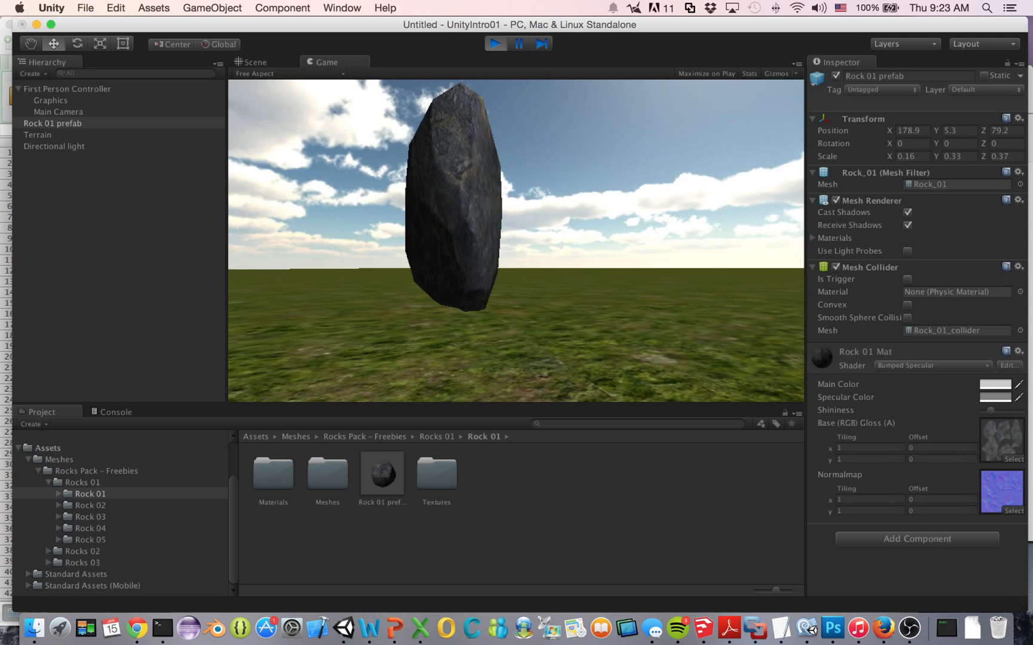
{"action": "key", "text": "super+p"}
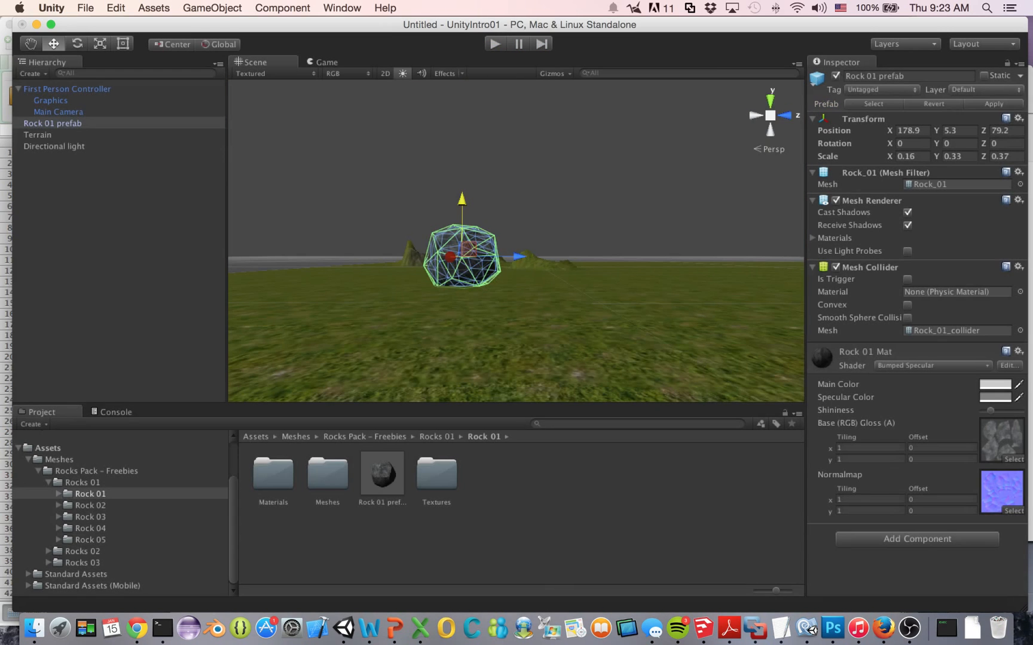
Raise the Rock 01 prefab to about Y 8.5 and add a Physics Rigidbody component to it.
{"action": "mouse_move", "coordinate": [462, 199]}
{"action": "left_mouse_down"}
{"action": "mouse_move", "coordinate": [462, 185]}
{"action": "mouse_move", "coordinate": [462, 216]}
{"action": "mouse_move", "coordinate": [462, 171]}
{"action": "mouse_move", "coordinate": [462, 221]}
{"action": "mouse_move", "coordinate": [462, 183]}
{"action": "left_mouse_up"}
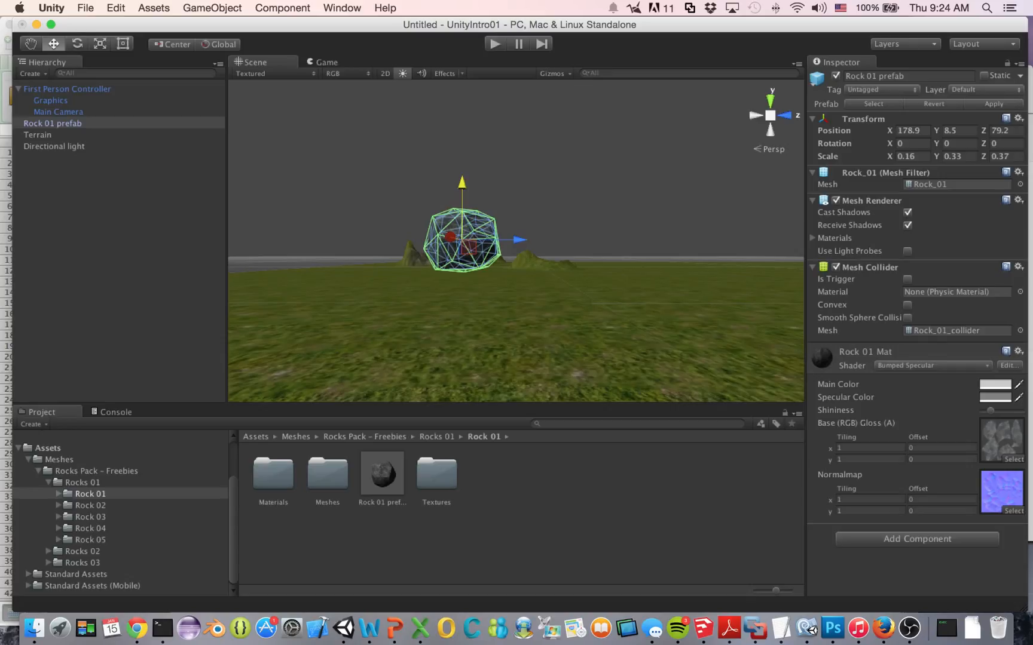
{"action": "left_click", "coordinate": [52, 123]}
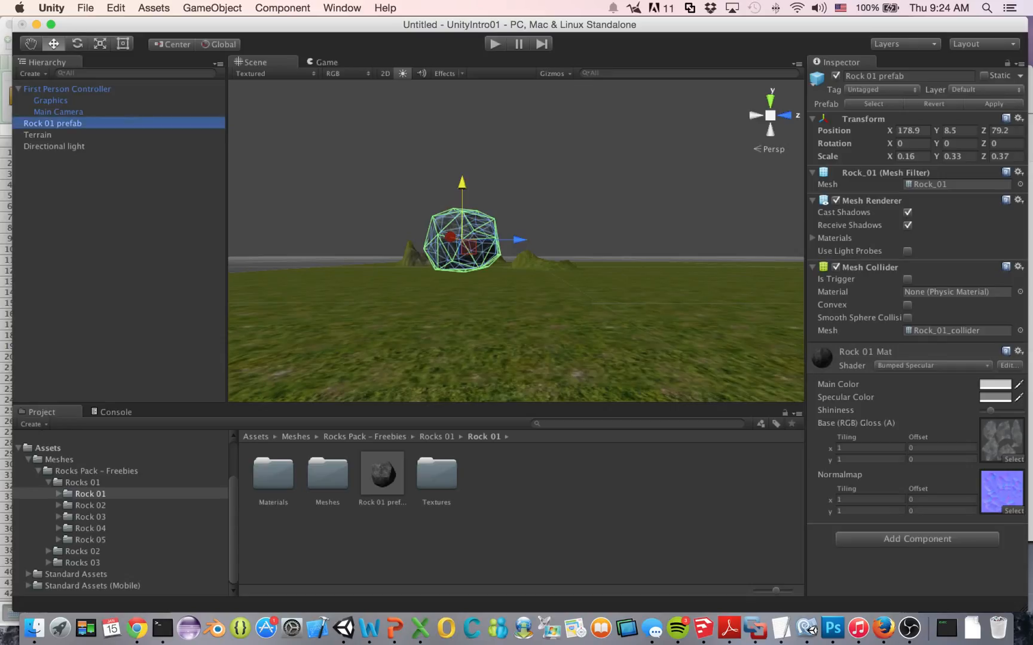
{"action": "key", "text": "super+shift+a"}
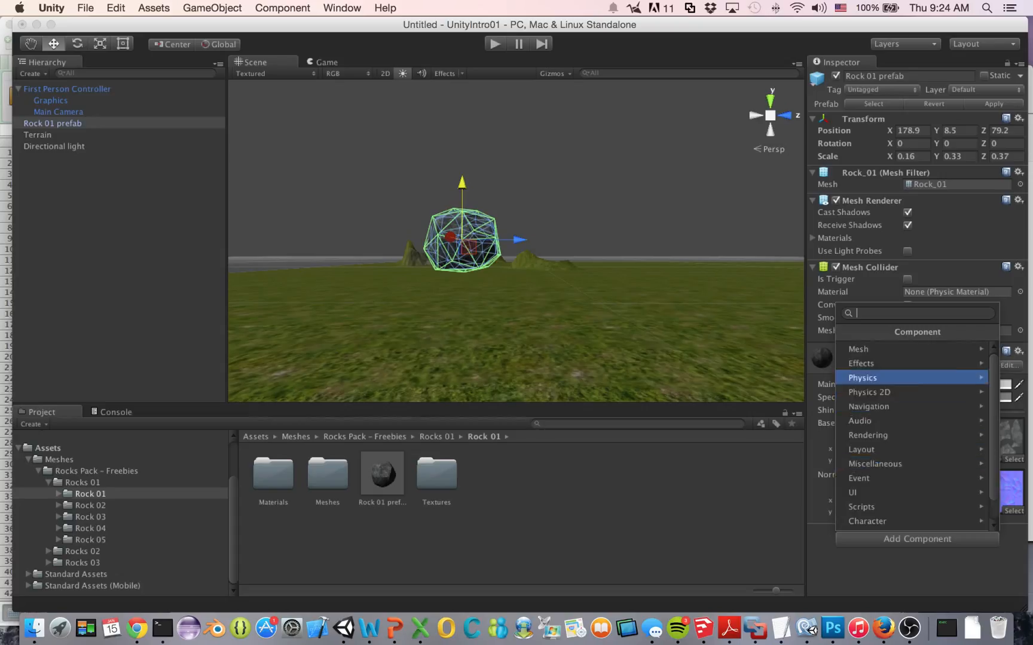
{"action": "left_click", "coordinate": [862, 378]}
{"action": "key", "text": "Up"}
{"action": "key", "text": "Return"}
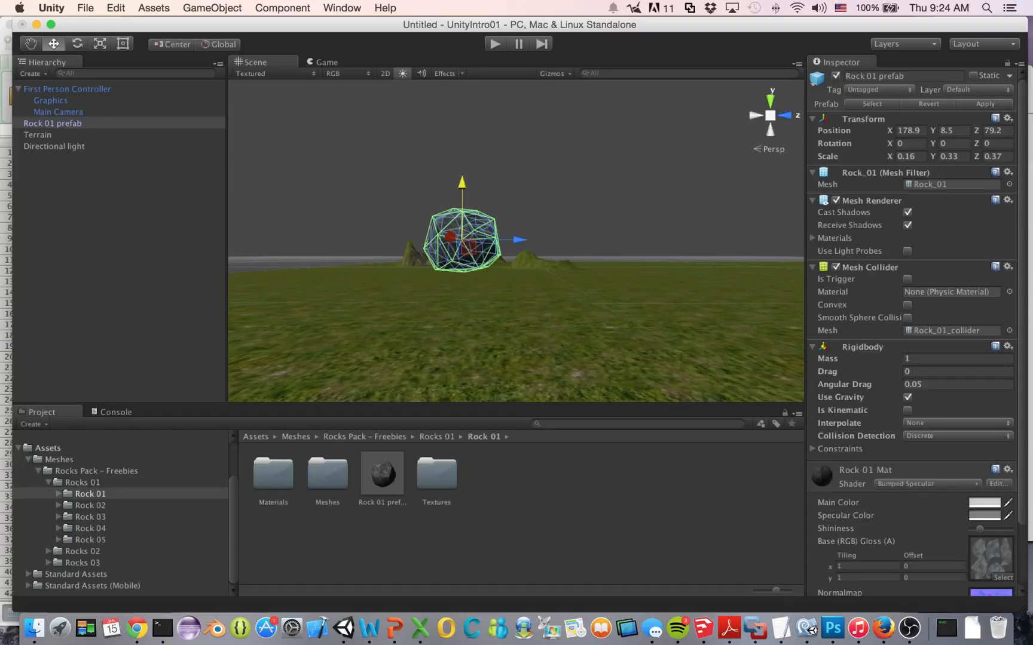
Test-play the scene with the Rigidbody on the rock, stop it, and raise the Rock 01 prefab to about Y 27.5.
{"action": "key", "text": "super+p"}
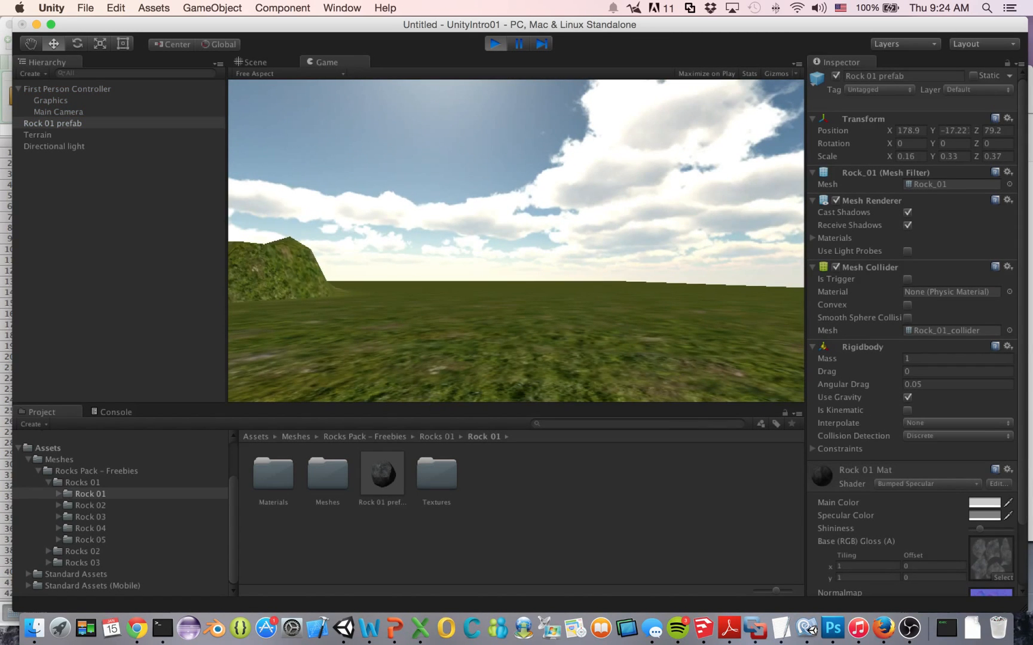
{"action": "key", "text": "super+p"}
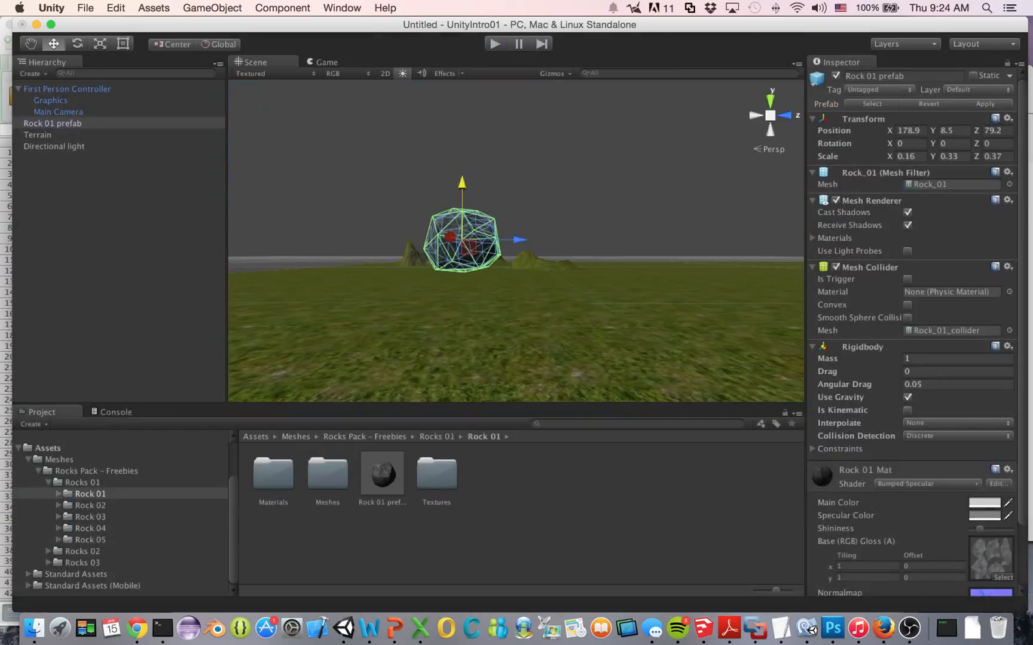
{"action": "left_click_drag", "start_coordinate": [462, 184], "coordinate": [462, 87]}
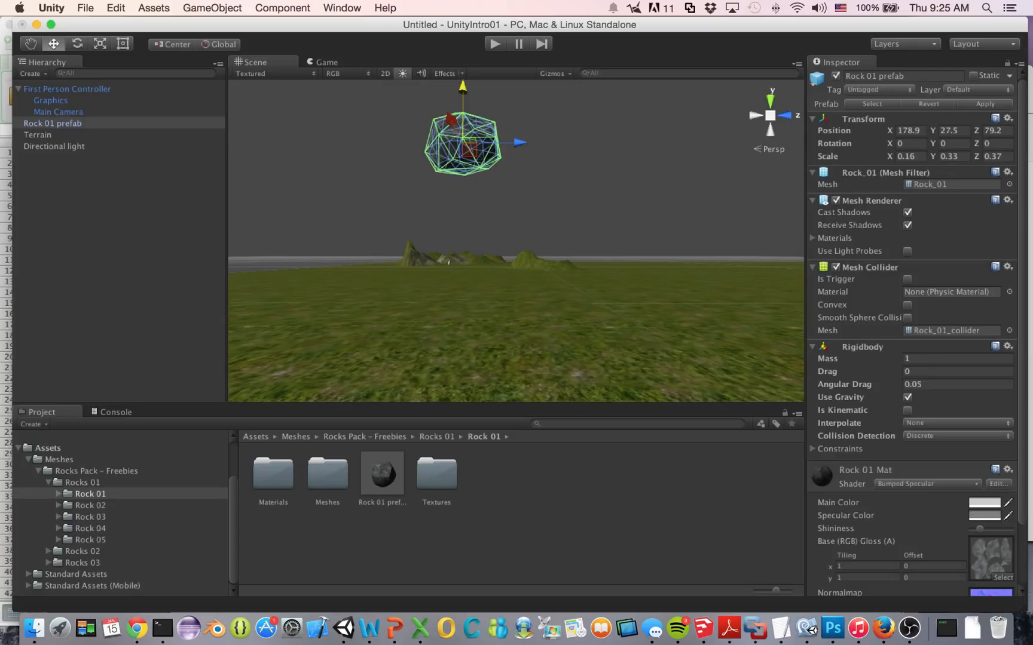
Play and stop the scene several times to check how the raised rock falls, and reselect the Rock 01 prefab.
{"action": "key", "text": "super+p"}
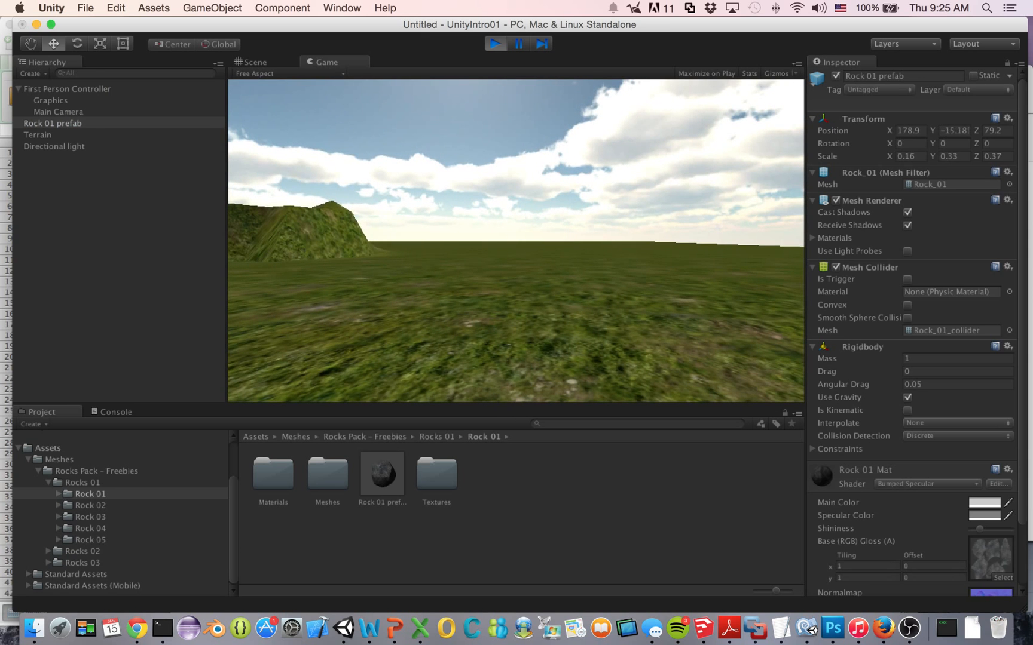
{"action": "key", "text": "super+p"}
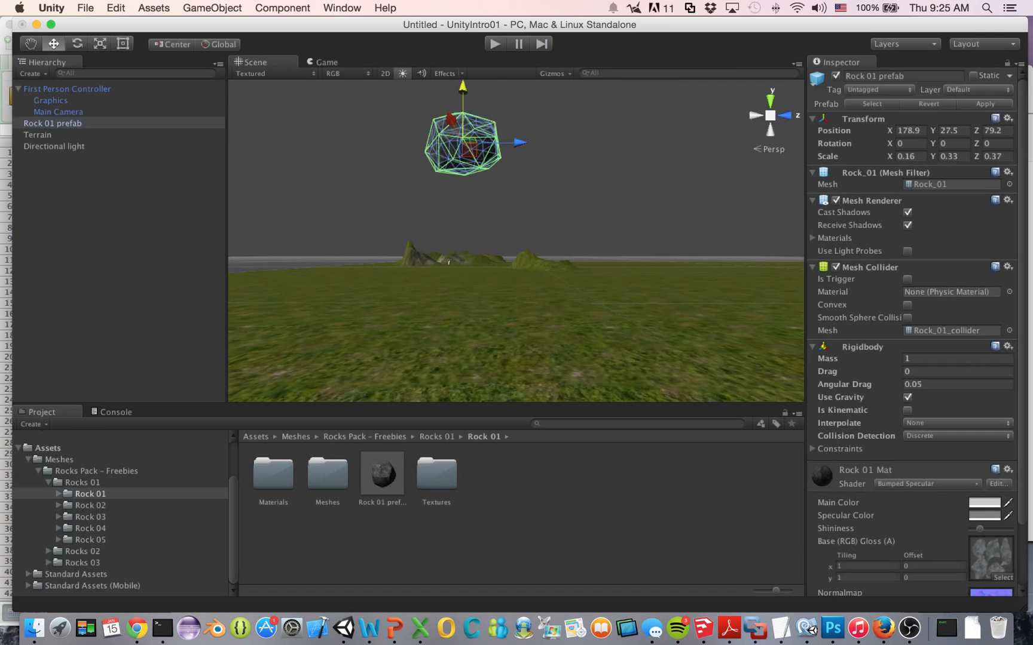
{"action": "key", "text": "super+p"}
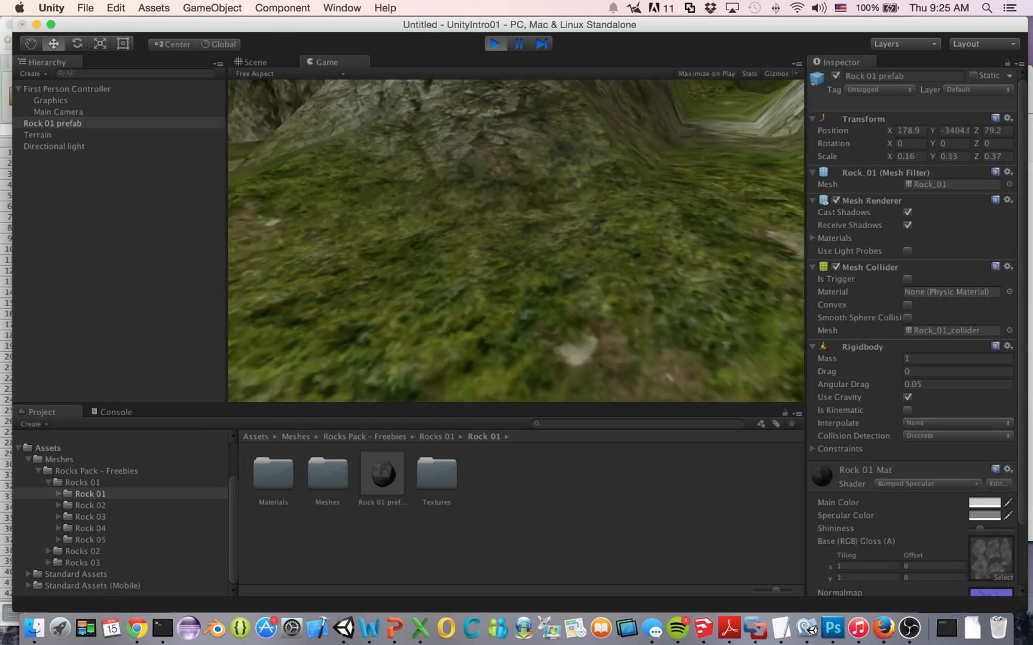
{"action": "key", "text": "super+p"}
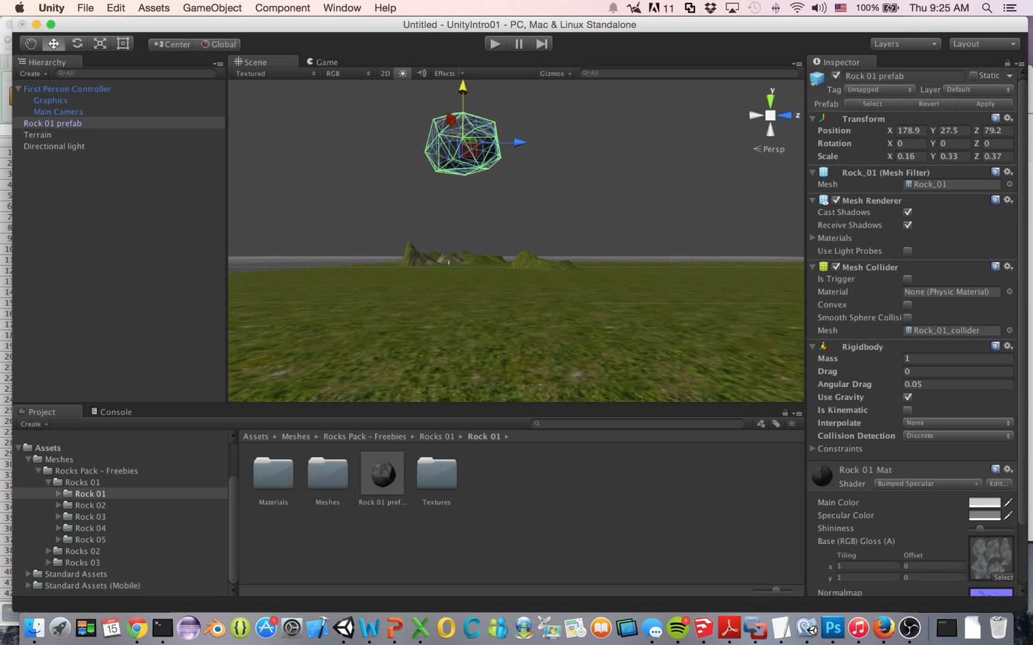
{"action": "key", "text": "super+p"}
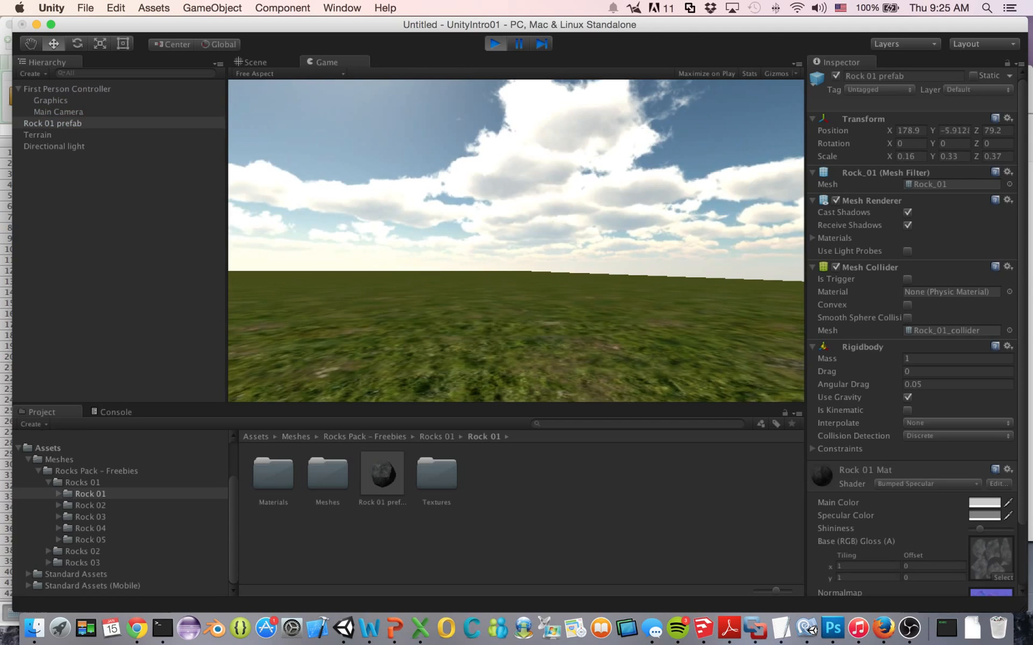
{"action": "key", "text": "super+p"}
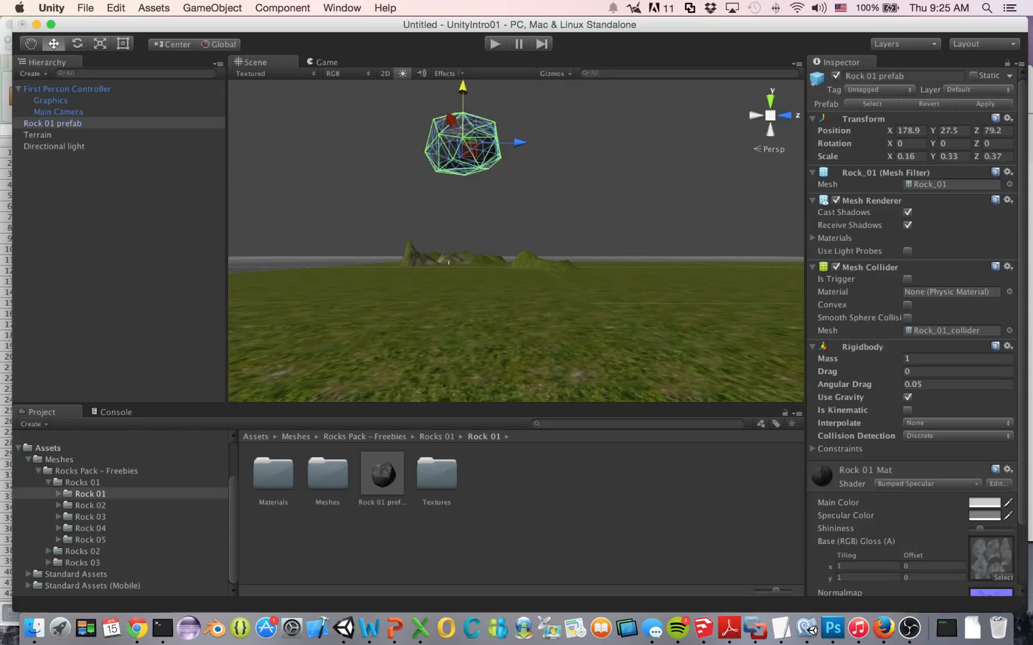
{"action": "left_click", "coordinate": [52, 123]}
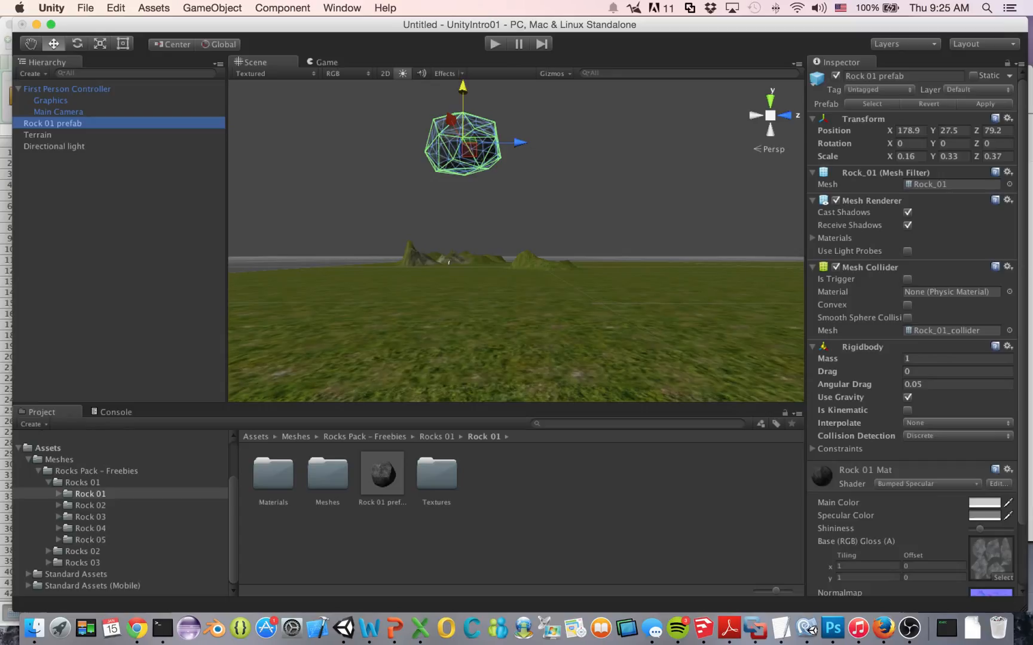
Make the Rock 01 prefab's Mesh Collider convex and play and stop the scene twice to test how the rock falls.
{"action": "left_click", "coordinate": [908, 304]}
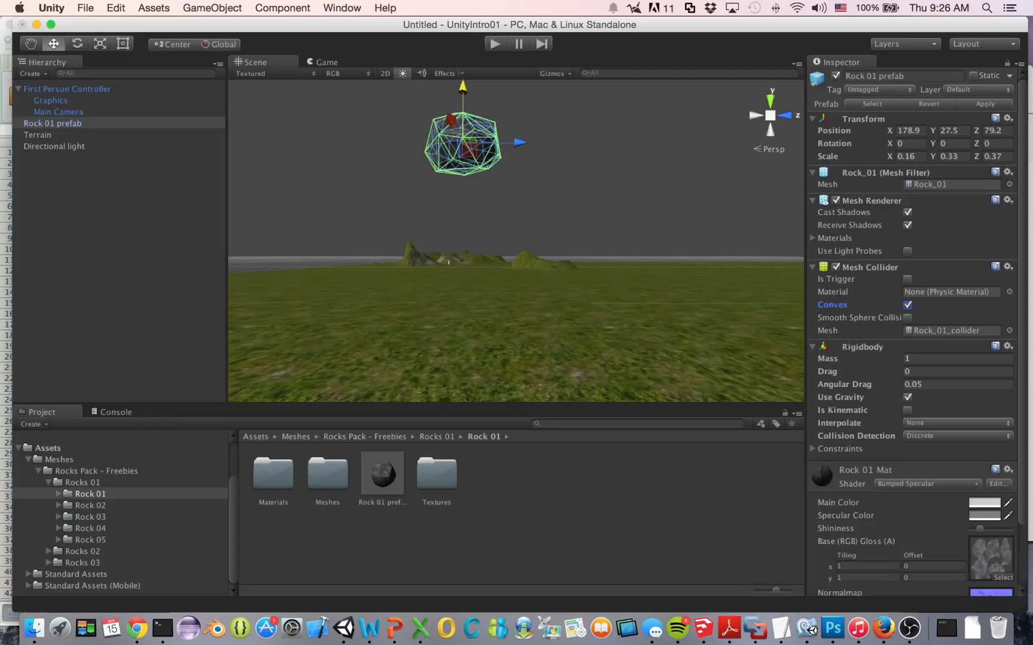
{"action": "key", "text": "super+p"}
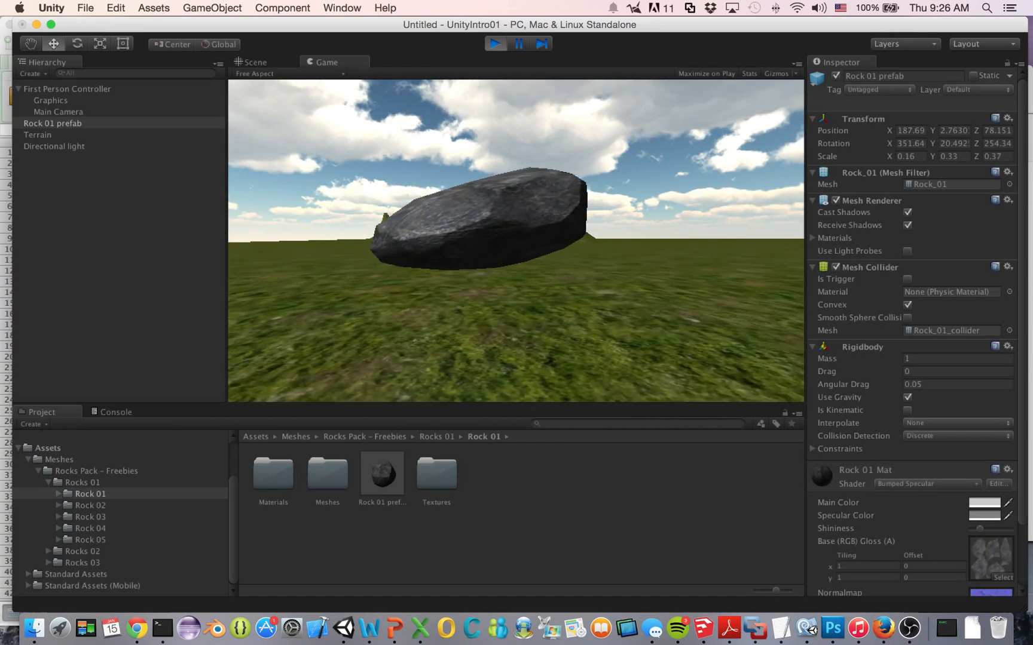
{"action": "key", "text": "super+p"}
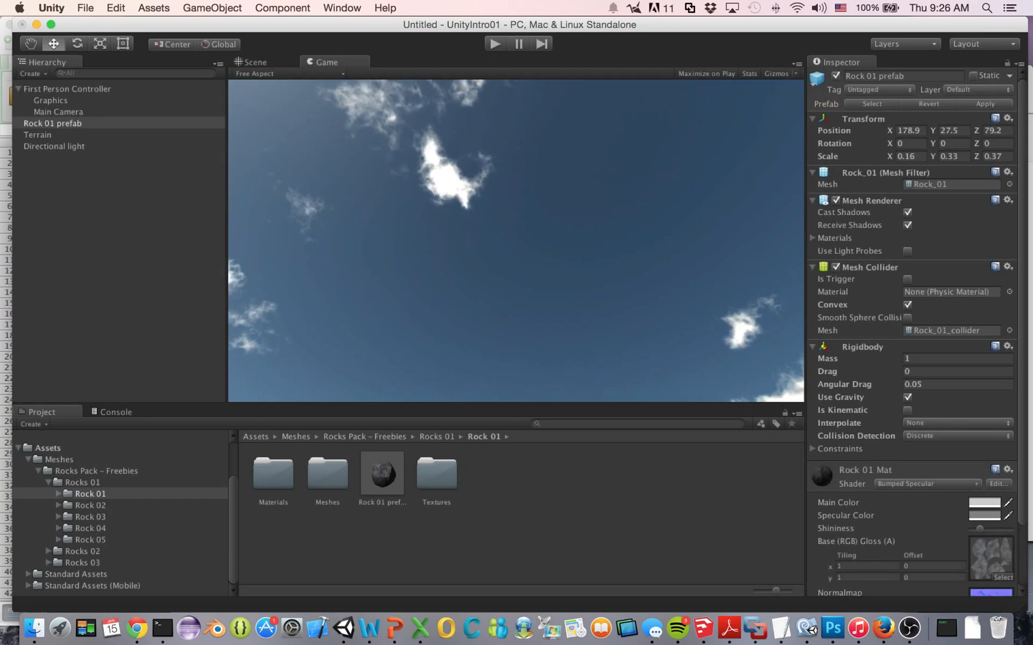
{"action": "key", "text": "super+p"}
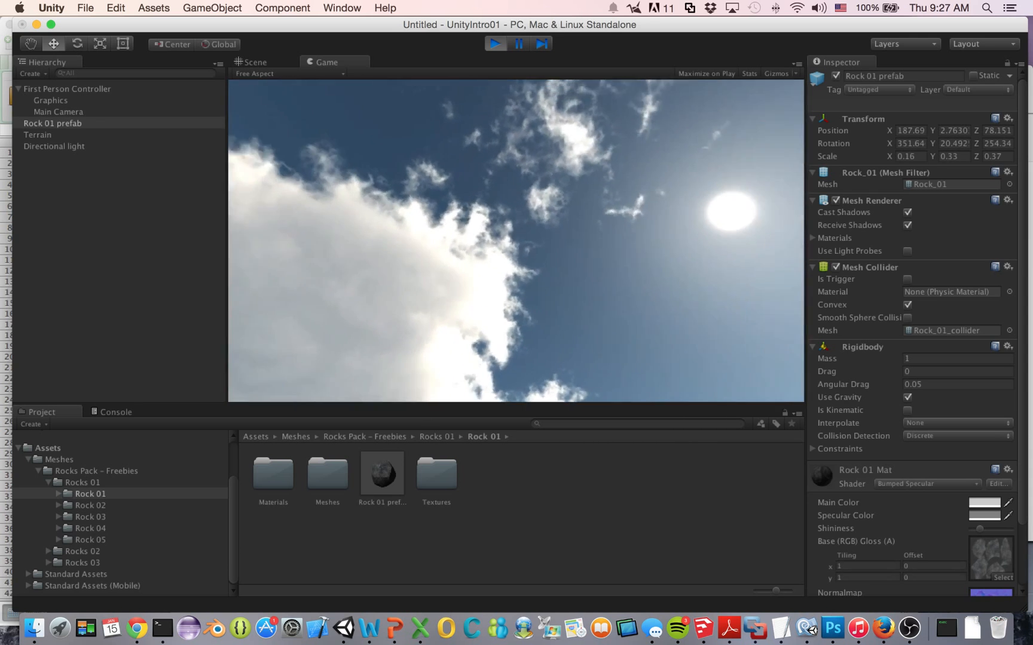
{"action": "key", "text": "super+p"}
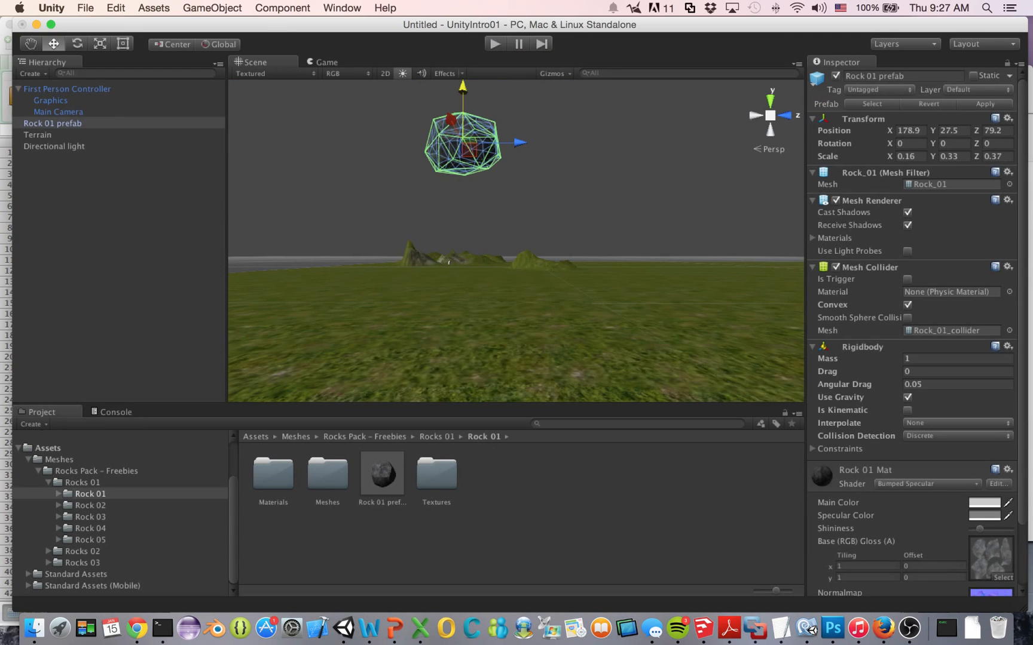
Duplicate the Rock 01 prefab and move the copy up and sideways to about Y 49.2, Z 112.5.
{"action": "scroll", "coordinate": [516, 241], "scroll_direction": "down", "scroll_amount": 10}
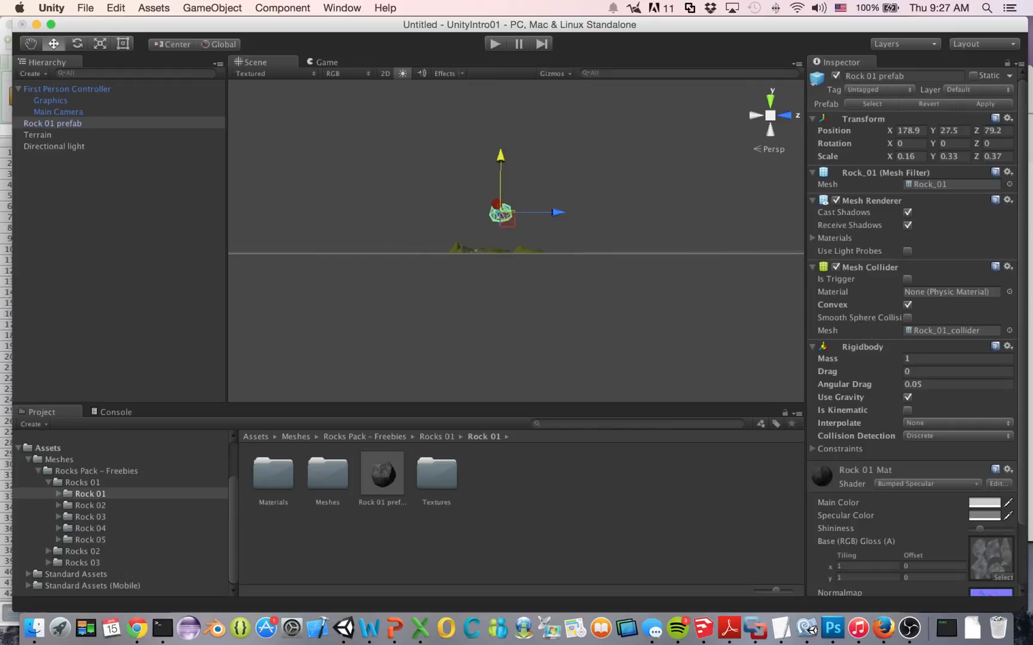
{"action": "scroll", "coordinate": [516, 240], "scroll_direction": "up", "scroll_amount": 2}
{"action": "left_click", "coordinate": [52, 123]}
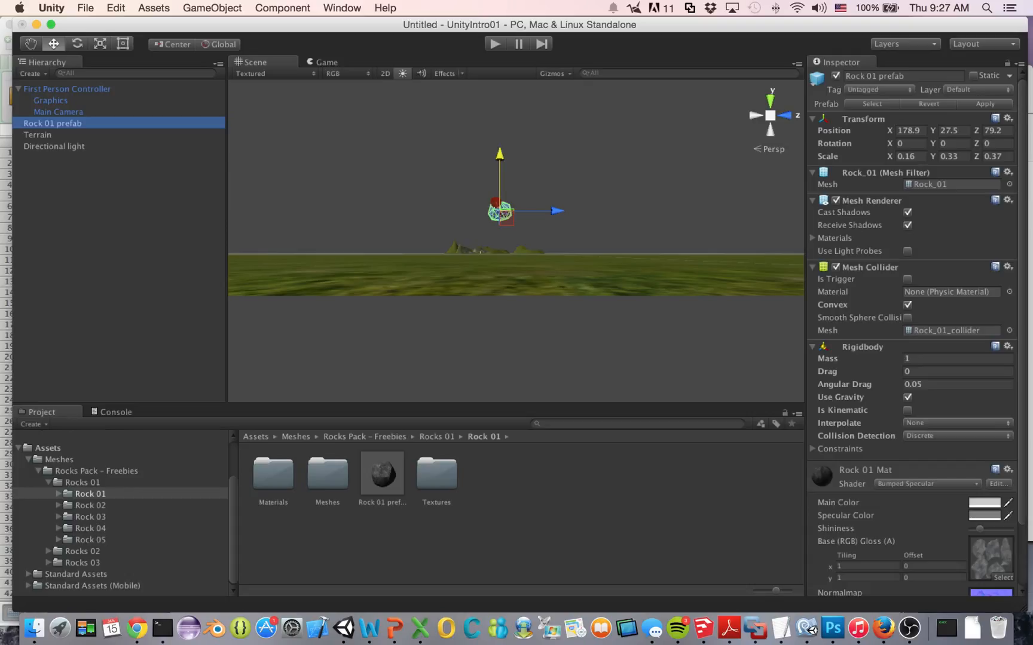
{"action": "key", "text": "super+d"}
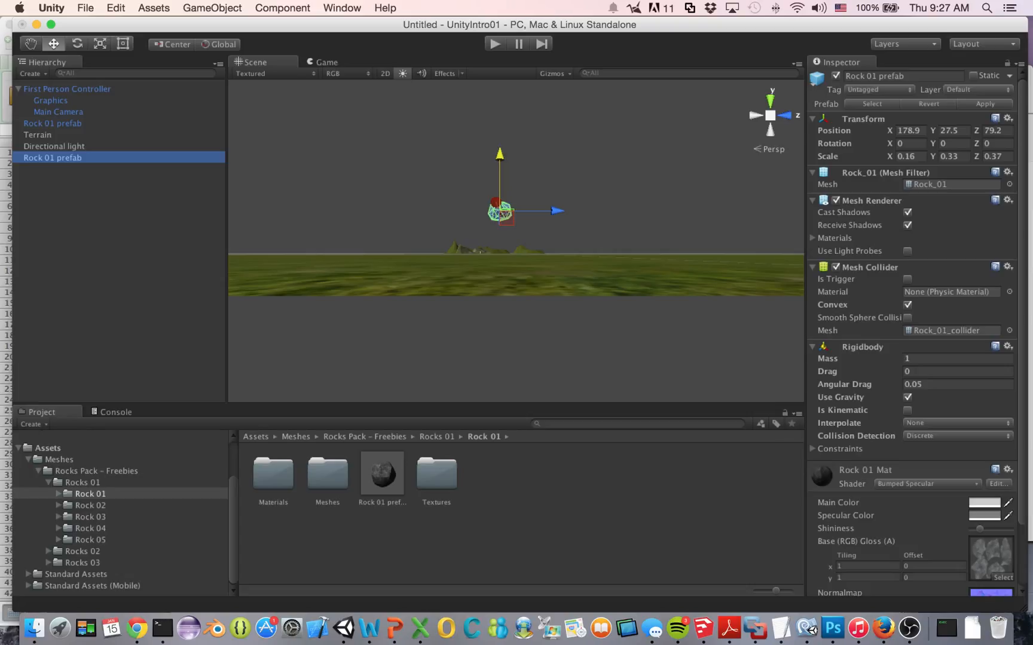
{"action": "left_click_drag", "start_coordinate": [499, 154], "coordinate": [500, 120]}
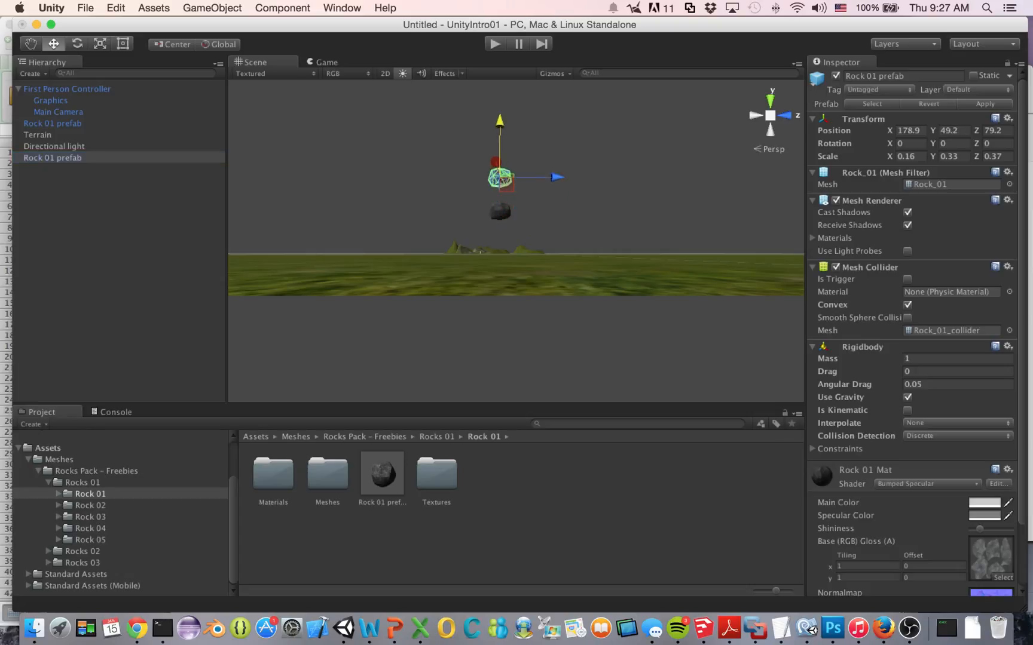
{"action": "left_click_drag", "start_coordinate": [541, 177], "coordinate": [592, 177]}
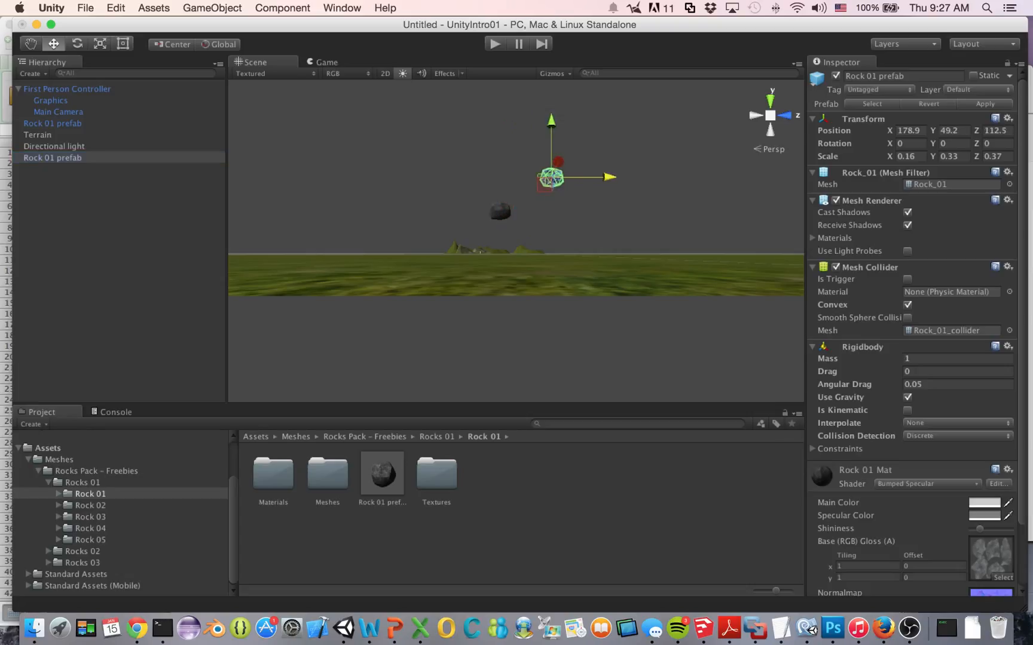
Duplicate the newest rock copy and move this second copy to about Y 72, Z 70.8.
{"action": "left_click", "coordinate": [53, 158]}
{"action": "key", "text": "super+d"}
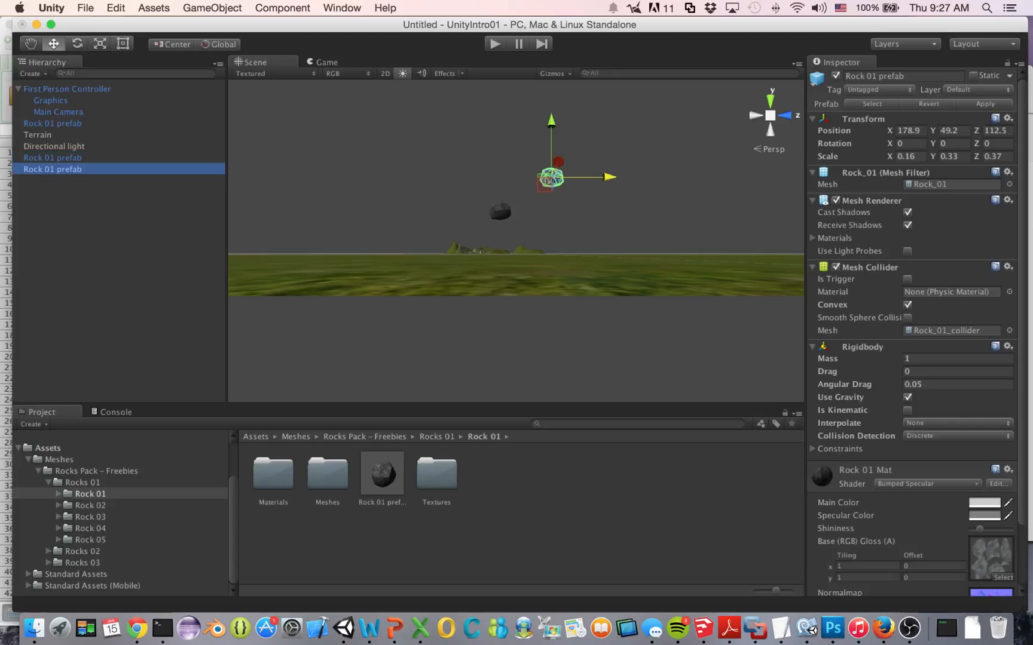
{"action": "left_click_drag", "start_coordinate": [551, 144], "coordinate": [551, 109]}
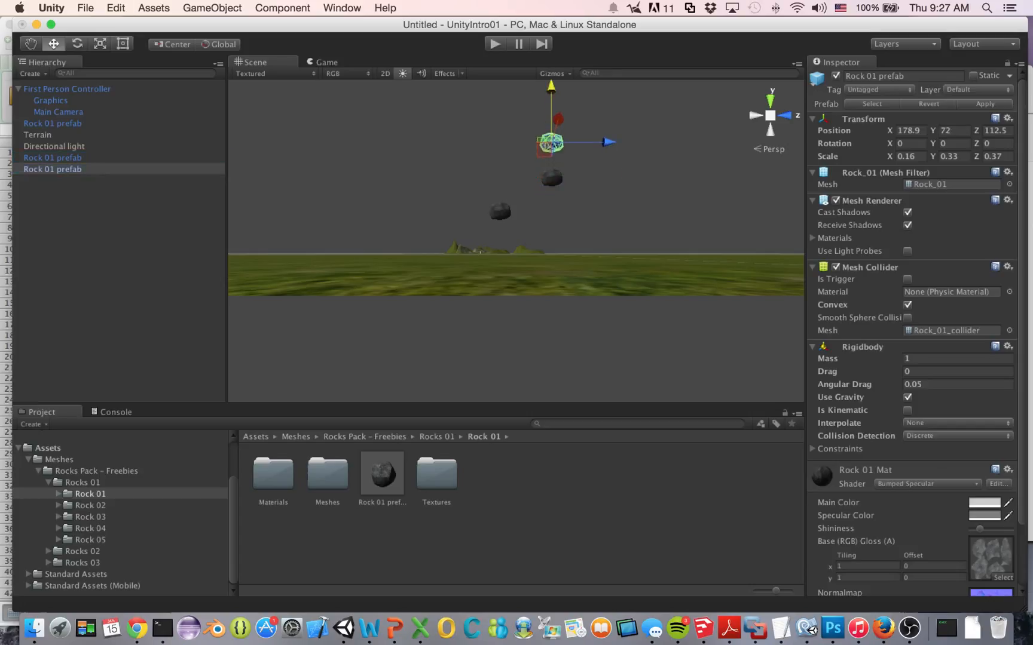
{"action": "left_click_drag", "start_coordinate": [598, 142], "coordinate": [538, 142]}
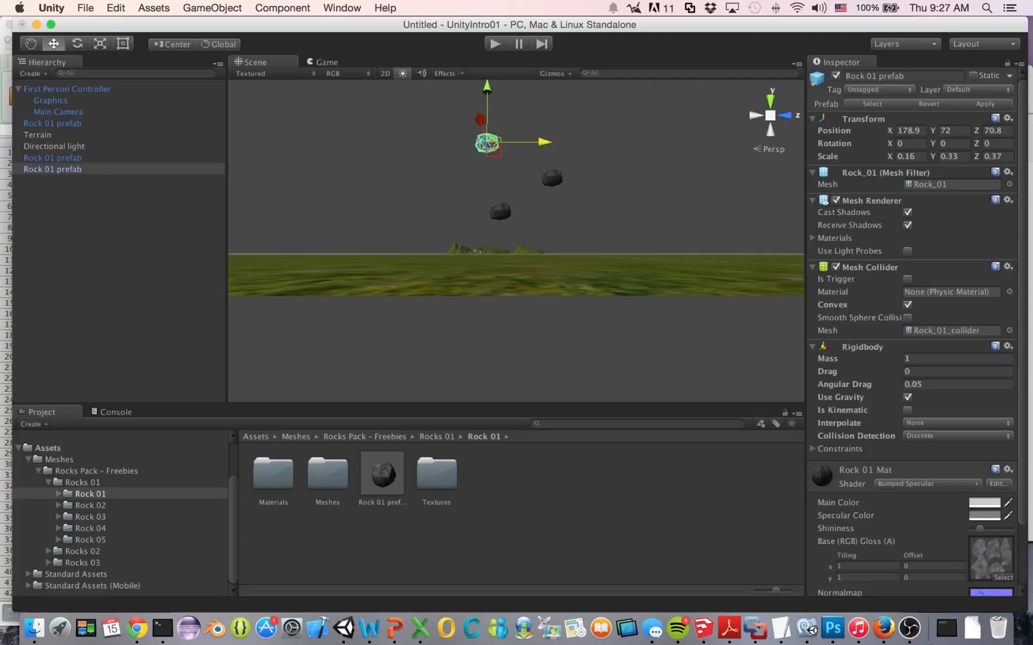
Create a third rock copy from the highest one and move it to about Y 91.8, Z 112.6.
{"action": "left_click", "coordinate": [52, 169]}
{"action": "key", "text": "super+d"}
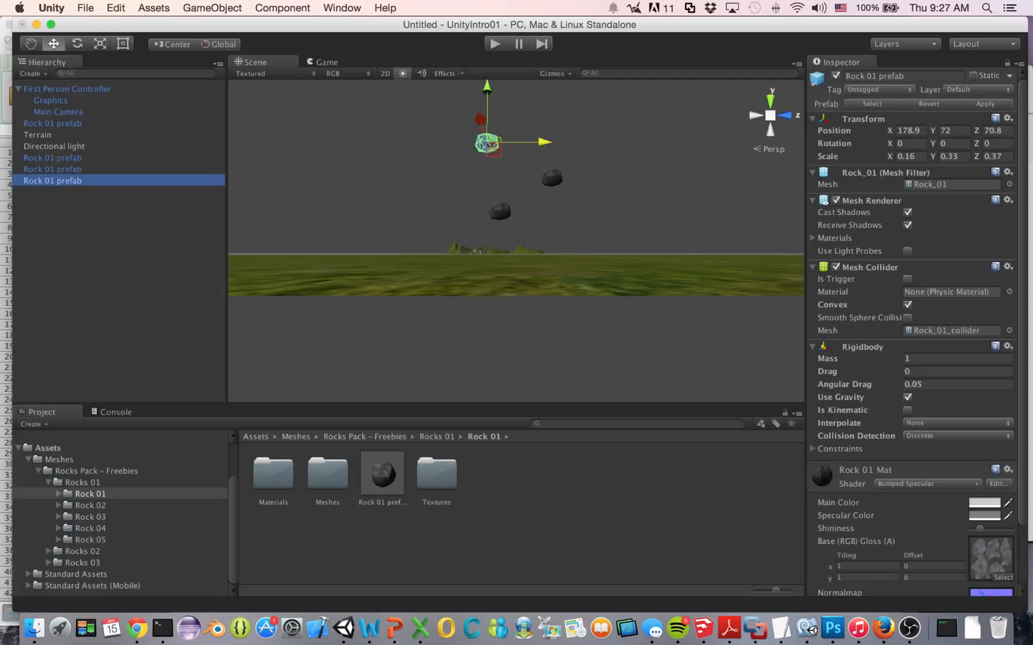
{"action": "left_click_drag", "start_coordinate": [544, 142], "coordinate": [609, 142]}
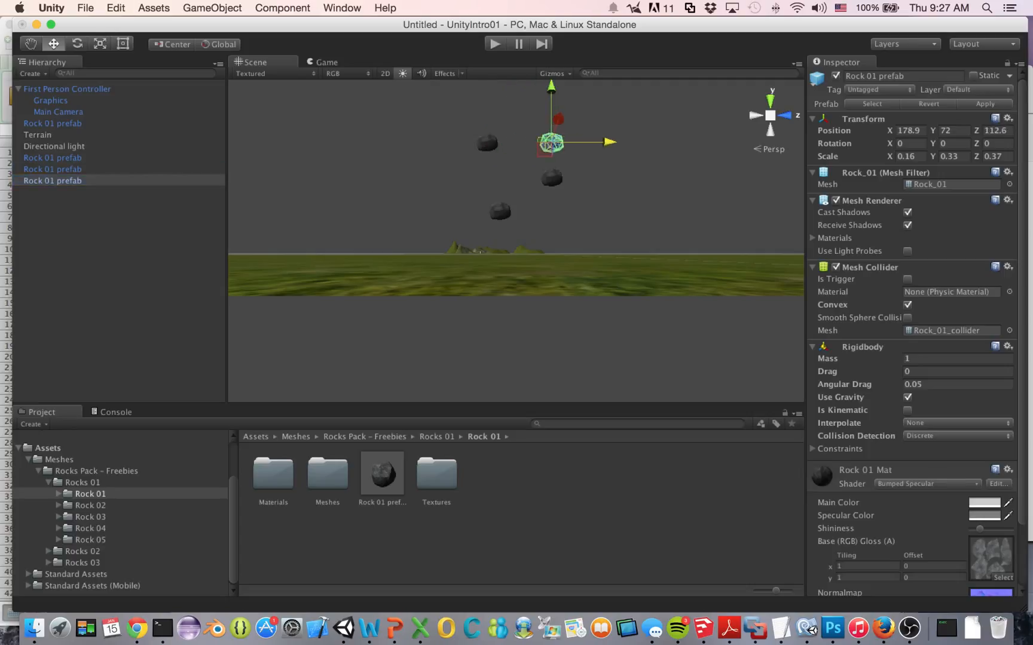
{"action": "left_click_drag", "start_coordinate": [551, 88], "coordinate": [551, 57]}
Add a fourth rock copy above the others by duplicating the top rock and moving it to about Y 119, Z 72.9.
{"action": "scroll", "coordinate": [515, 241], "scroll_direction": "down", "scroll_amount": 4}
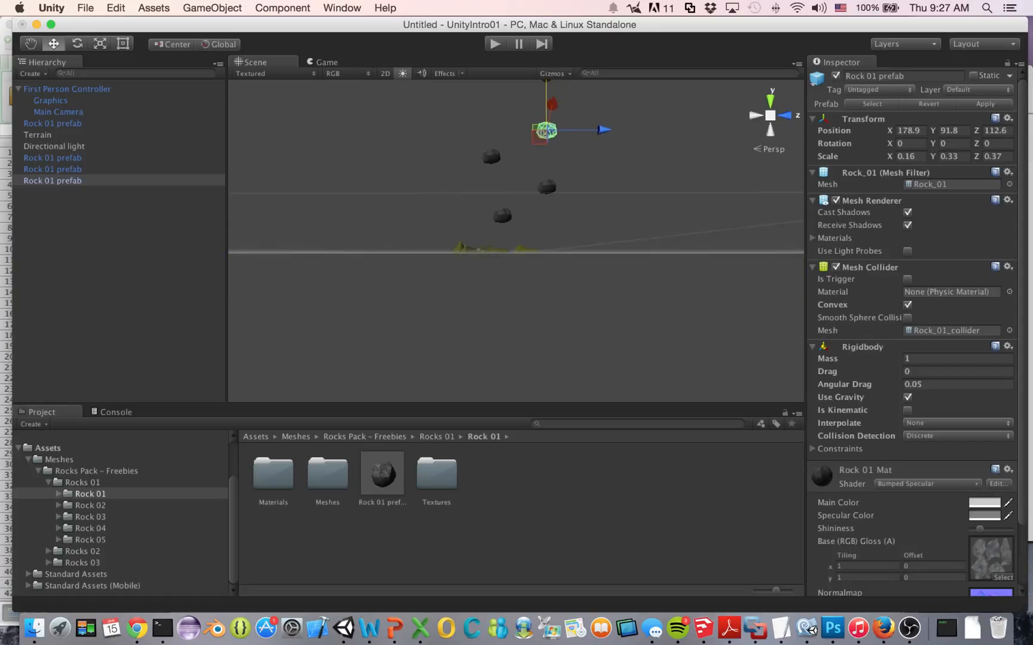
{"action": "scroll", "coordinate": [516, 240], "scroll_direction": "down", "scroll_amount": 2}
{"action": "left_click", "coordinate": [53, 180]}
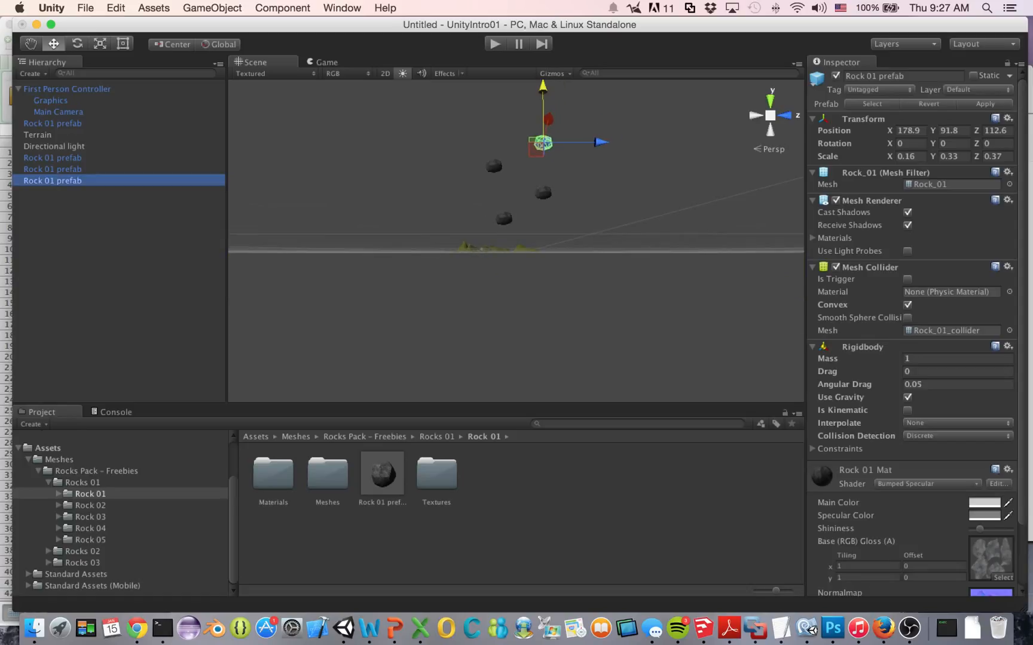
{"action": "key", "text": "super+d"}
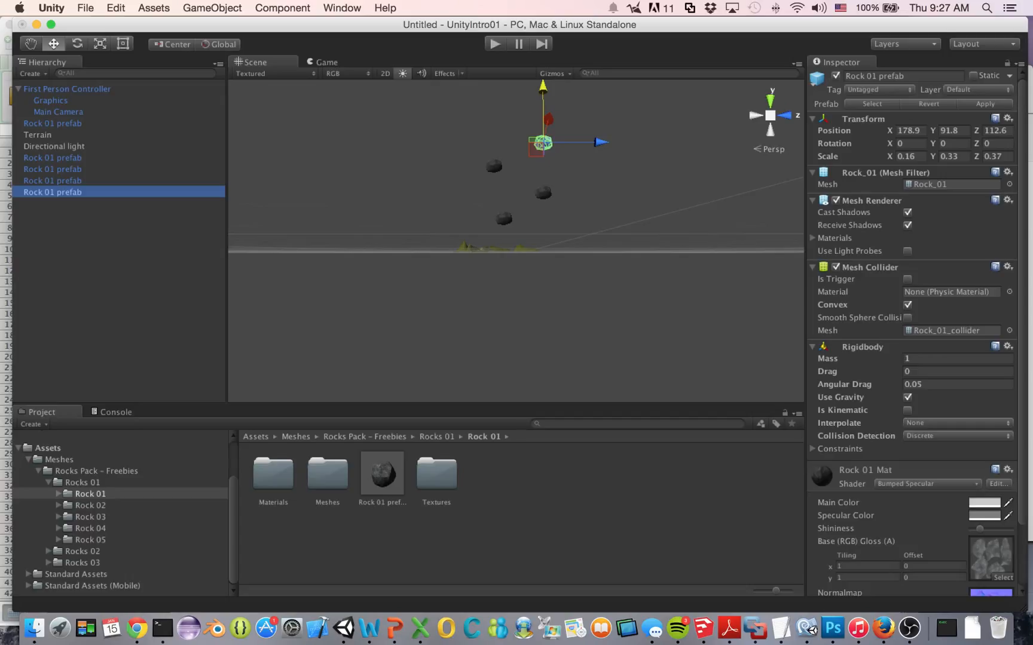
{"action": "left_click_drag", "start_coordinate": [543, 110], "coordinate": [543, 79]}
{"action": "left_click_drag", "start_coordinate": [598, 110], "coordinate": [554, 111]}
{"action": "scroll", "coordinate": [516, 241], "scroll_direction": "up", "scroll_amount": 3}
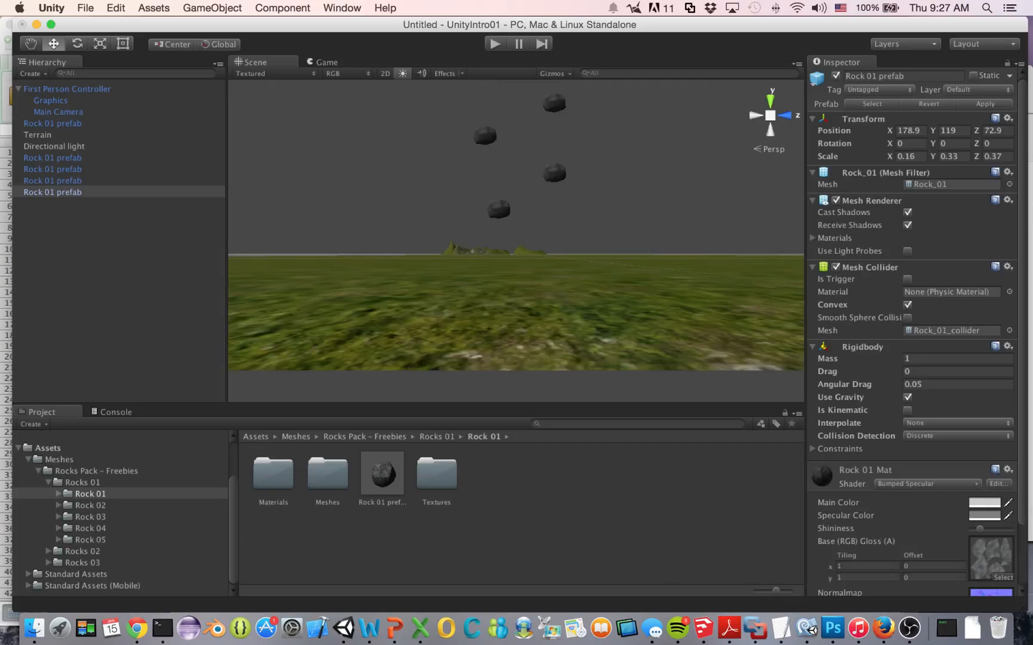
Play the scene, stop it and play it again to watch the stacked rocks fall onto the terrain.
{"action": "key", "text": "super+p"}
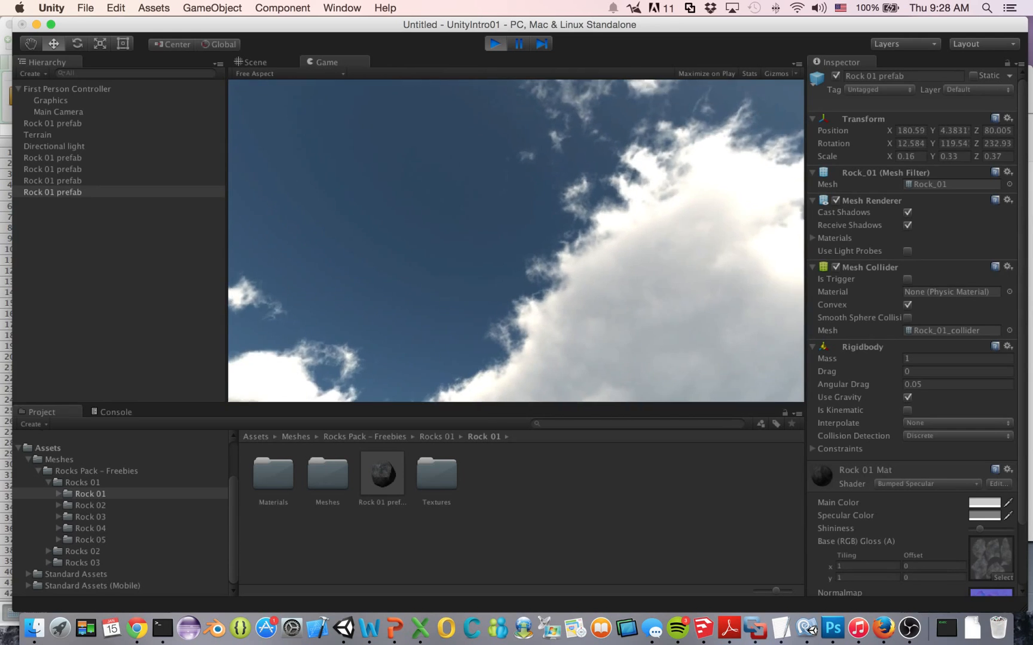
{"action": "key", "text": "super+p"}
{"action": "key", "text": "super+p"}
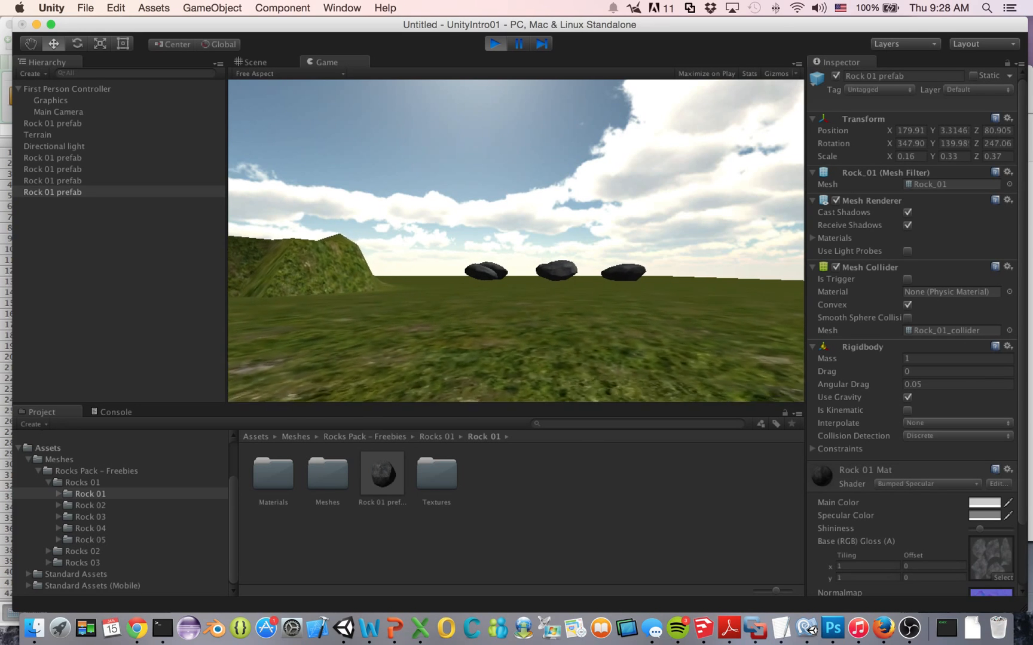
Walk the first-person character across the terrain up to the fallen rocks to view how they landed.
{"action": "key", "text": "w"}
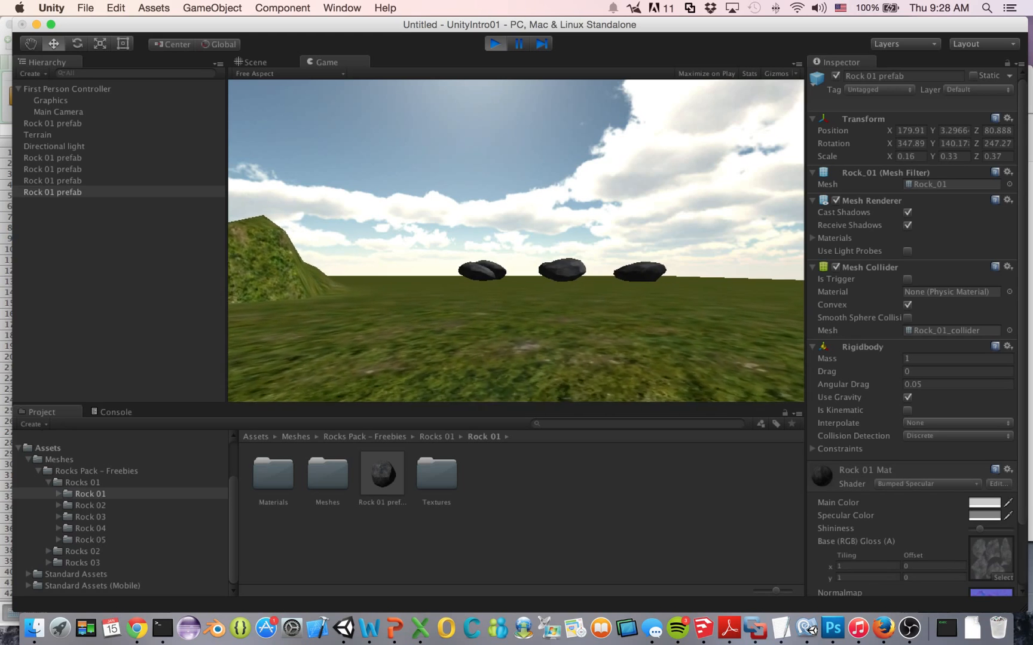
{"action": "key", "text": "w"}
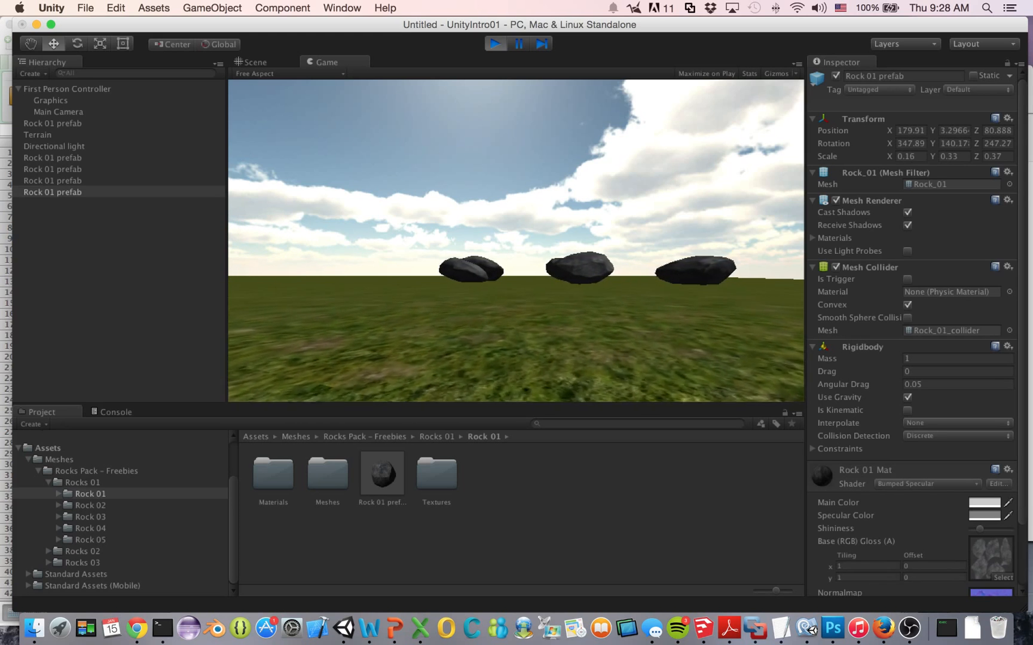
{"action": "key", "text": "w"}
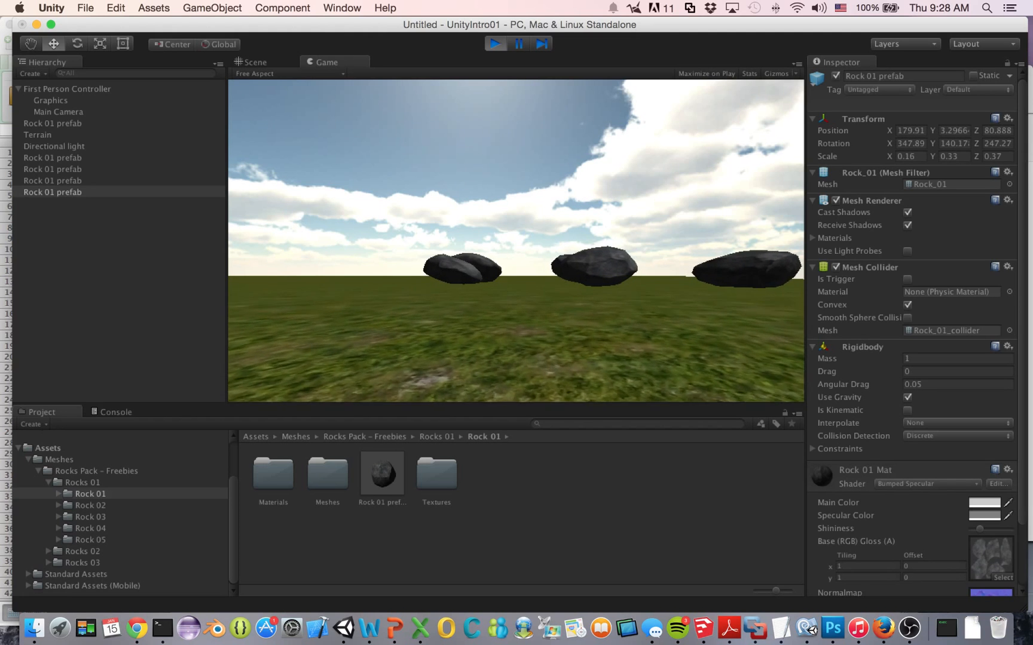
{"action": "key", "text": "w"}
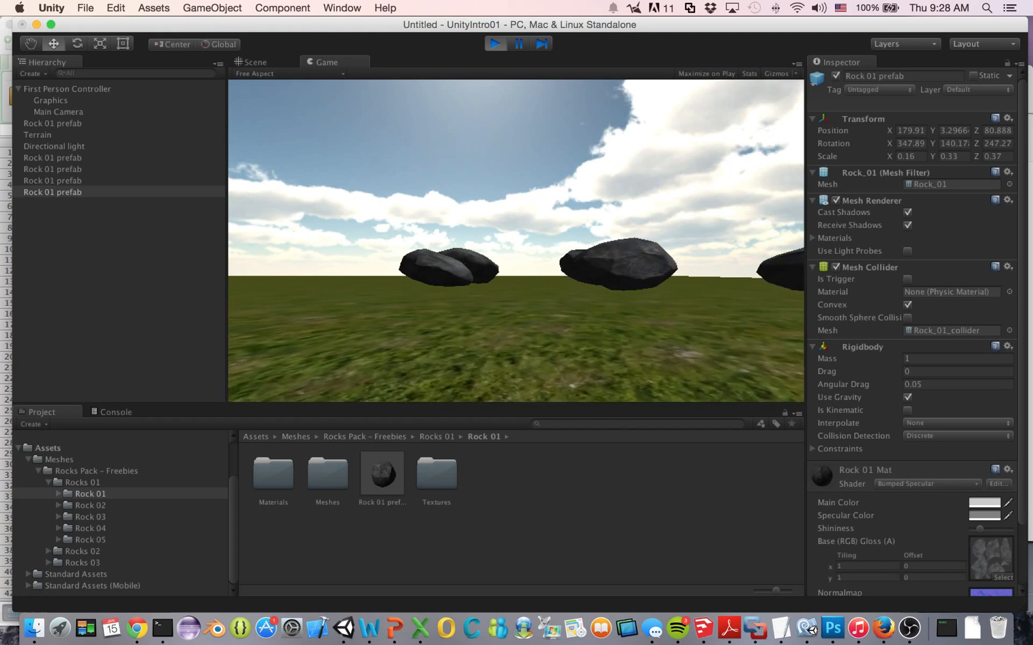
{"action": "key", "text": "w"}
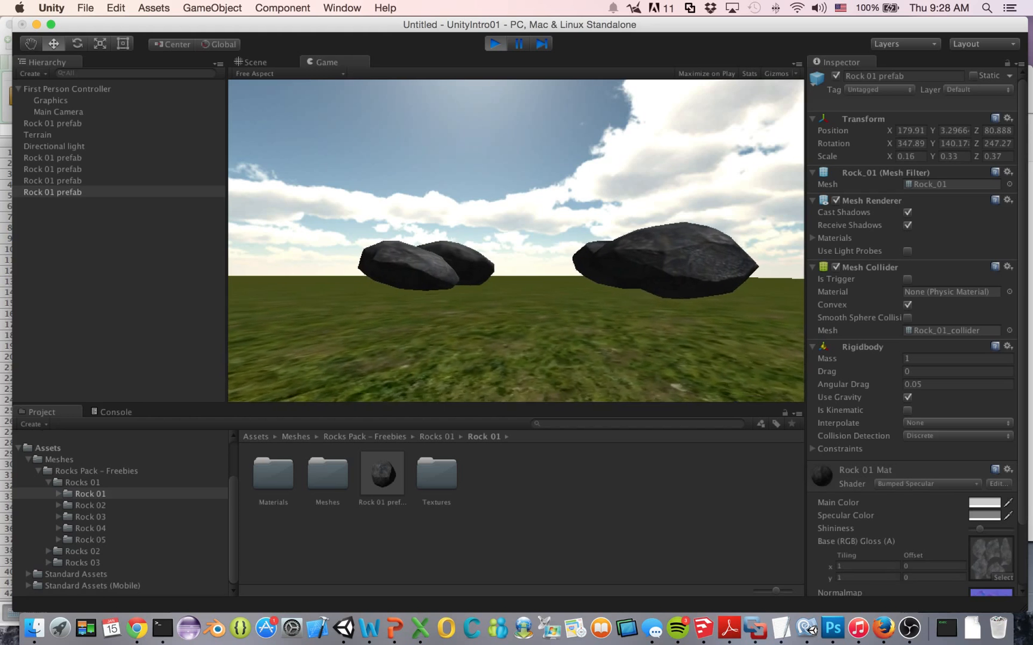
{"action": "key", "text": "w"}
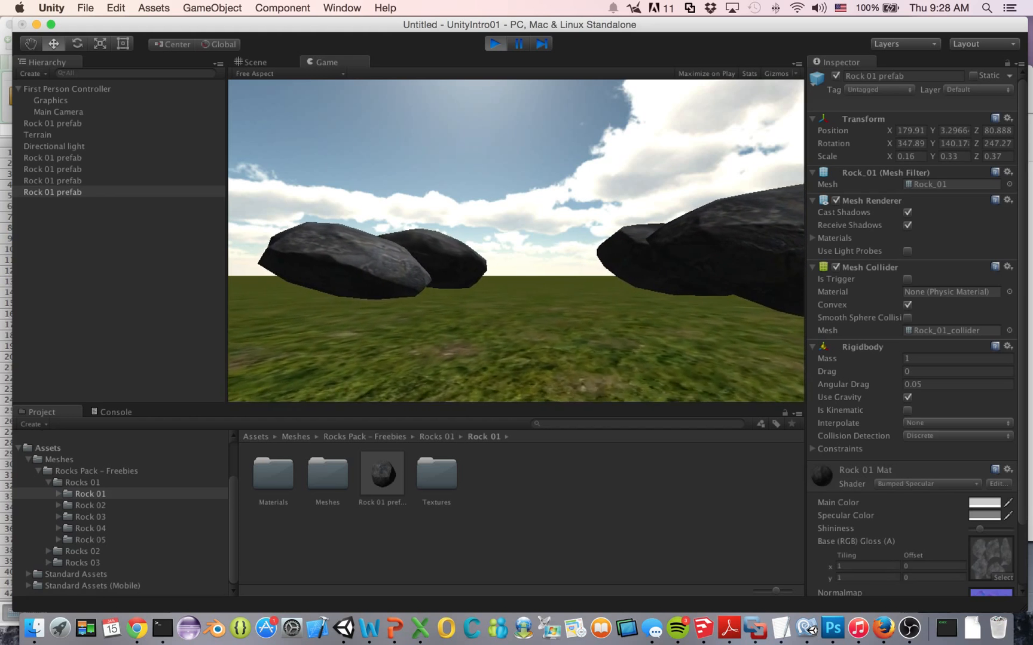
{"action": "key", "text": "w"}
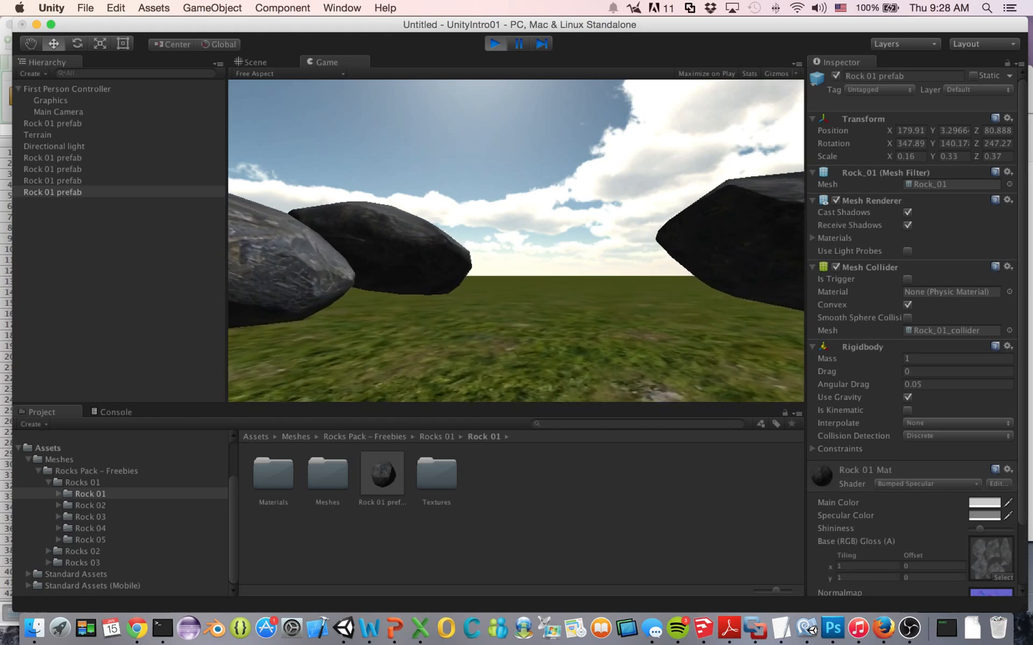
{"action": "key", "text": "w"}
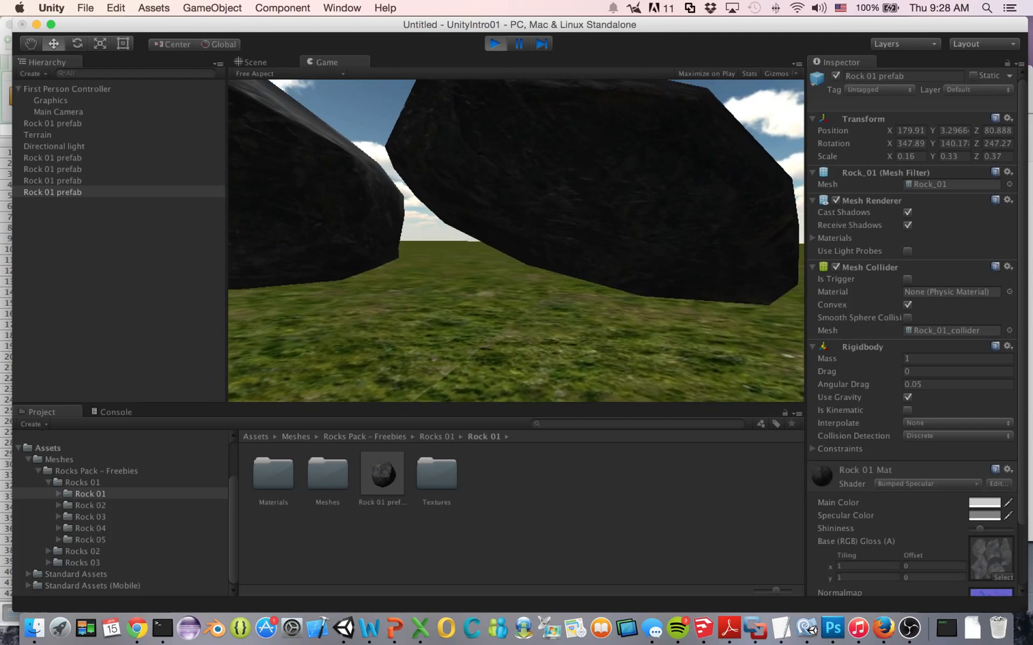
Walk around and between the fallen rocks to examine how they rest against each other, and stop the play test.
{"action": "key", "text": "a"}
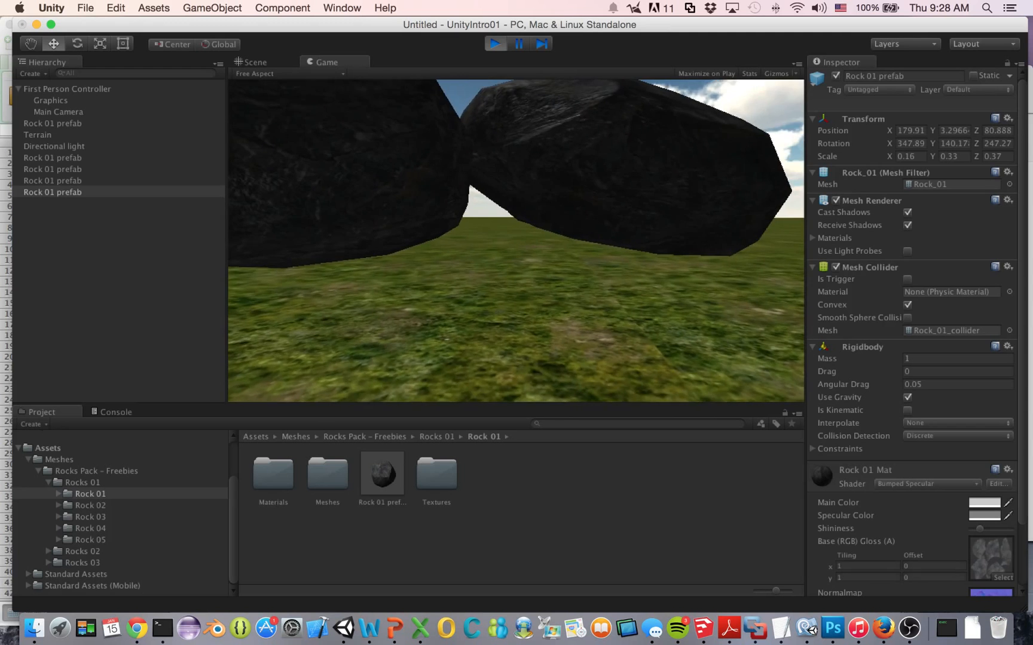
{"action": "key", "text": "a"}
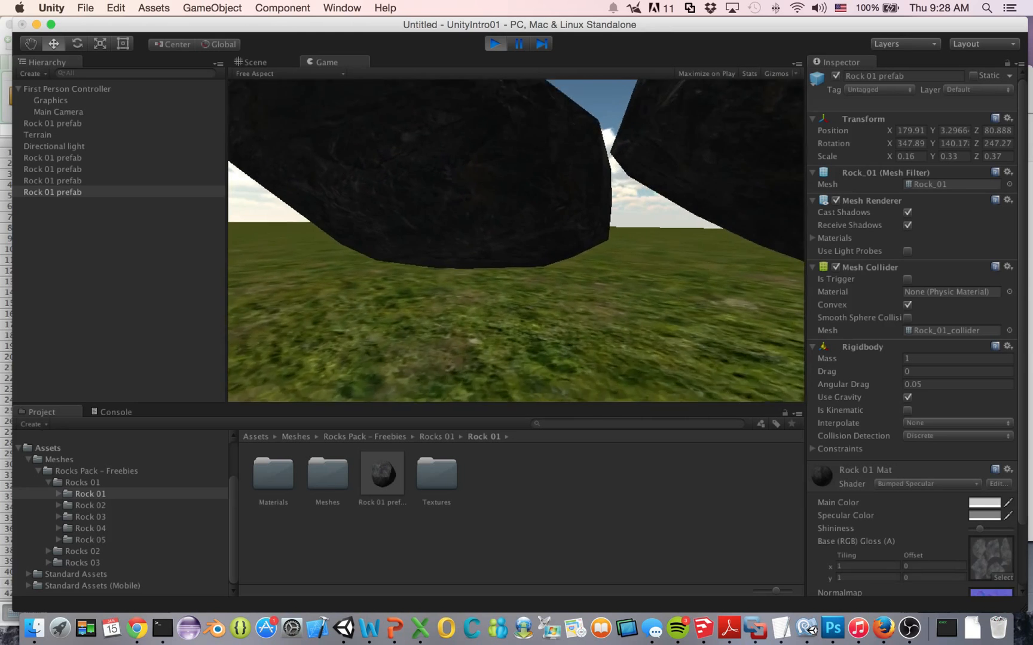
{"action": "key", "text": "d"}
{"action": "key", "text": "a"}
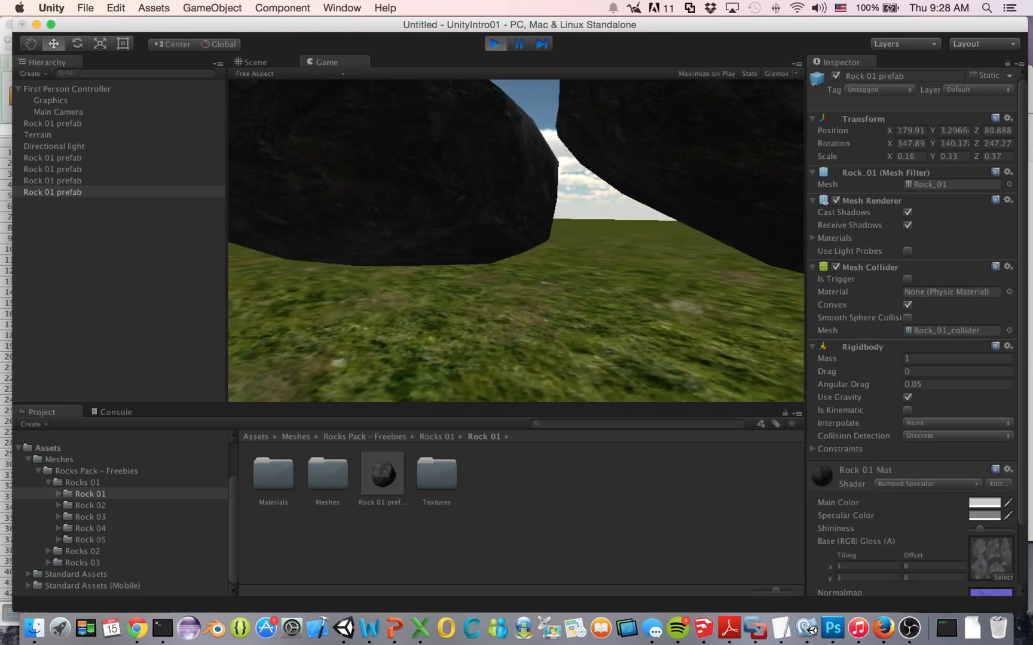
{"action": "key", "text": "s"}
{"action": "key", "text": "w"}
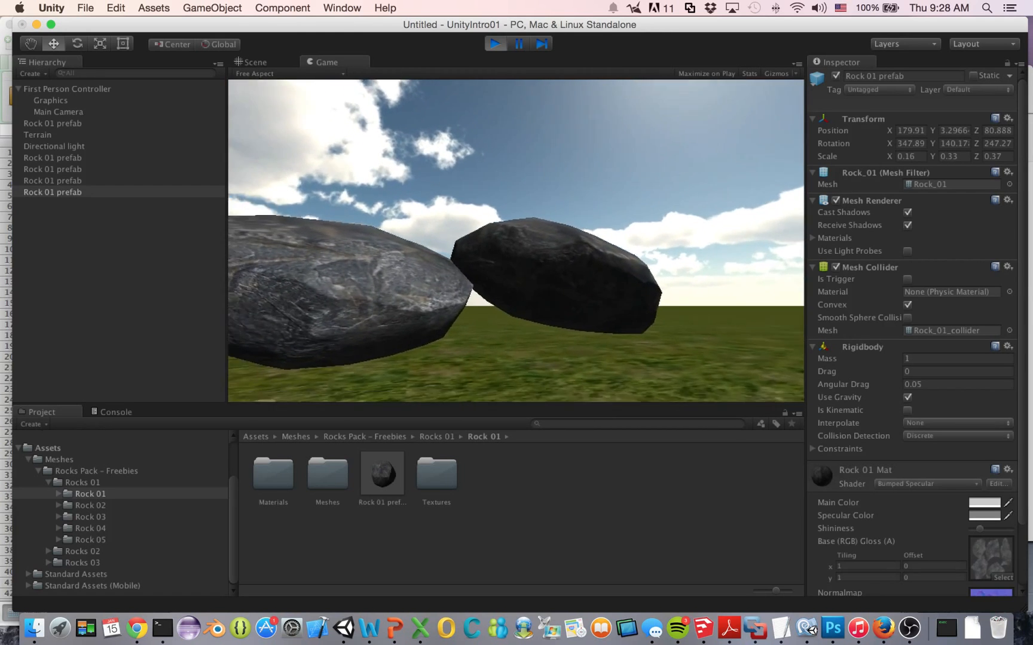
{"action": "key", "text": "w"}
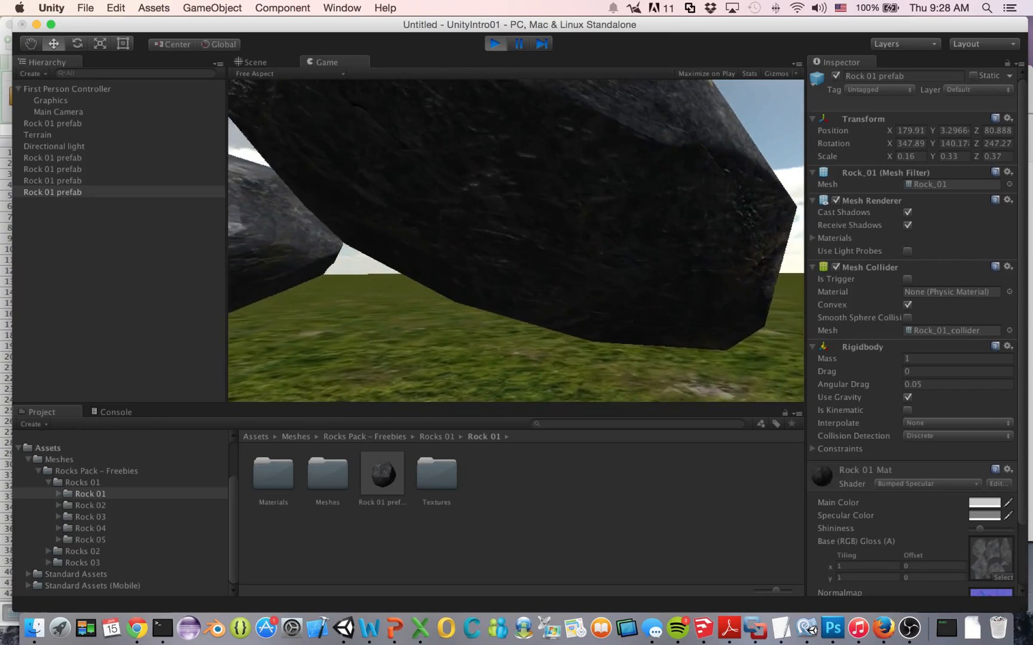
{"action": "key", "text": "s"}
{"action": "key", "text": "a"}
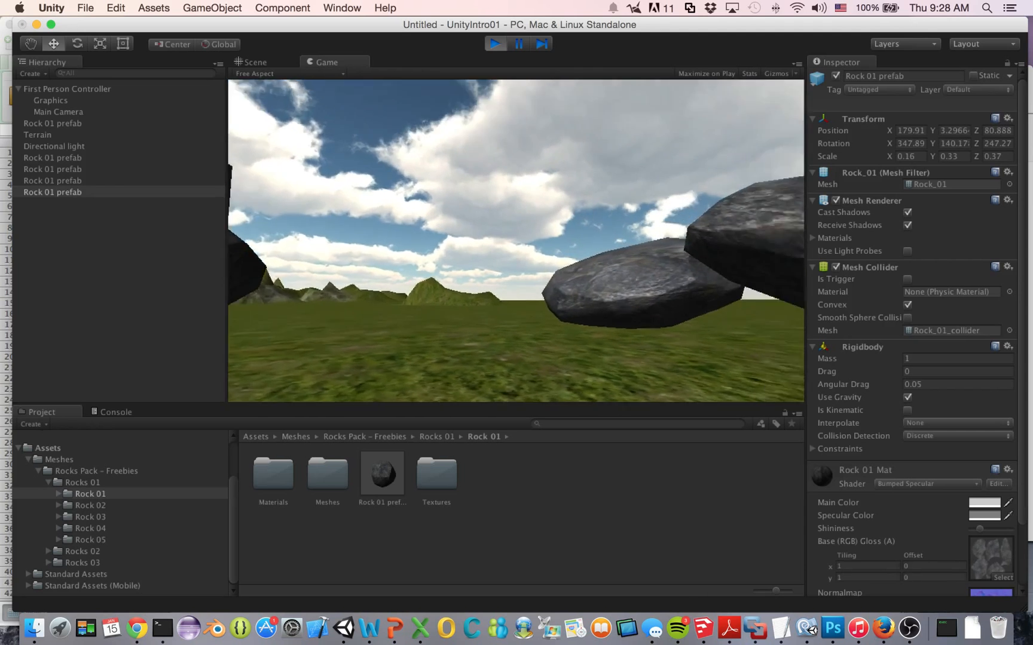
{"action": "key", "text": "super+p"}
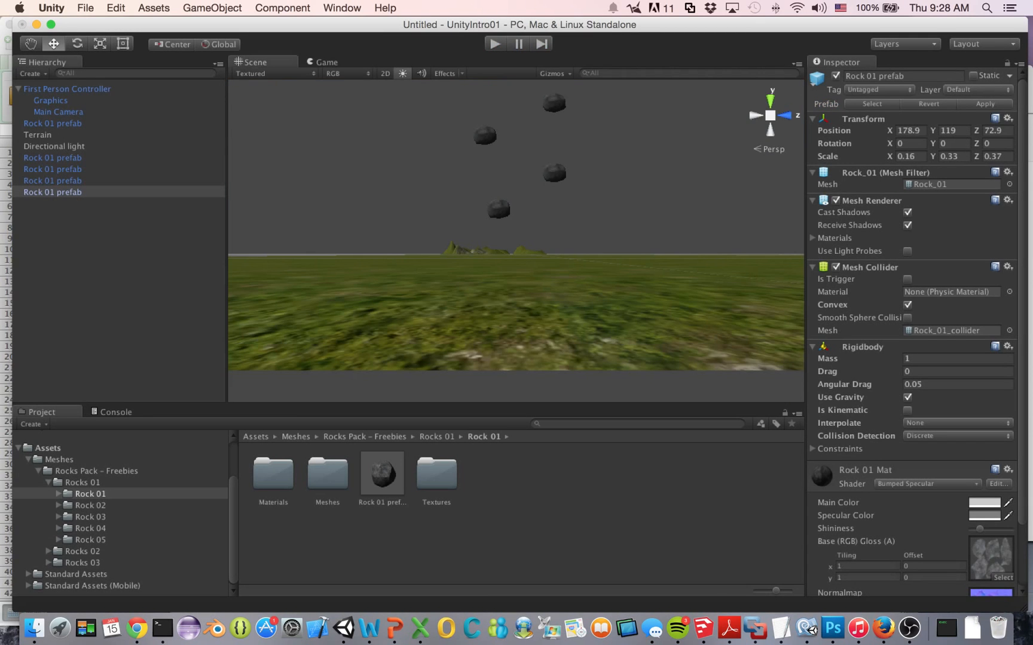
Duplicate the rock at Y 91.8, Z 112.6 four times in place and briefly play the scene to test the overlapping copies.
{"action": "left_click", "coordinate": [52, 180]}
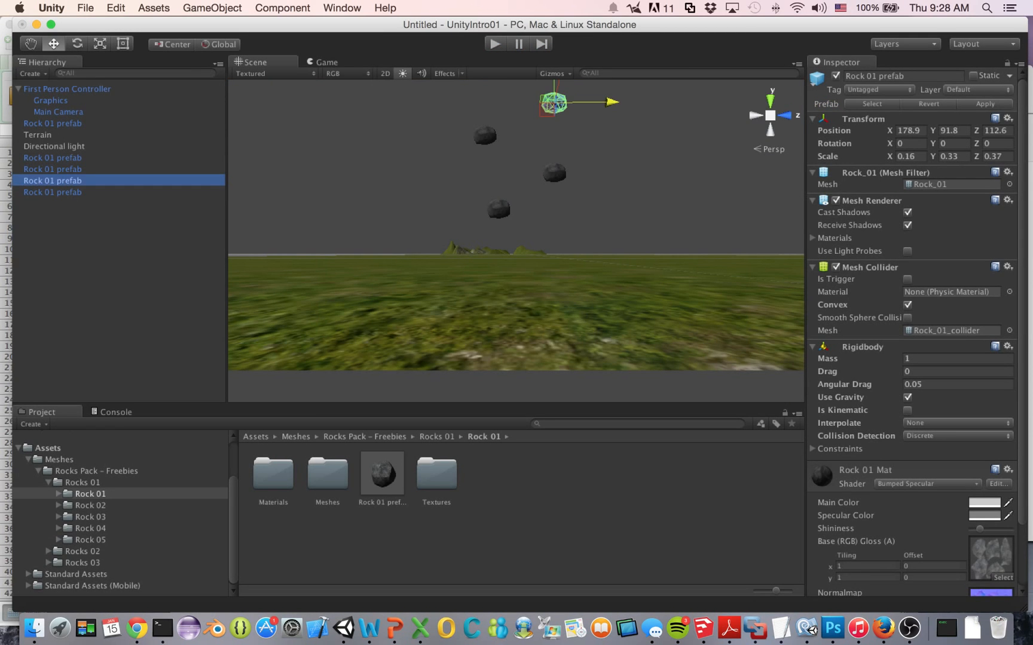
{"action": "key", "text": "super+d"}
{"action": "key", "text": "super+d"}
{"action": "key", "text": "super+d"}
{"action": "key", "text": "super+d"}
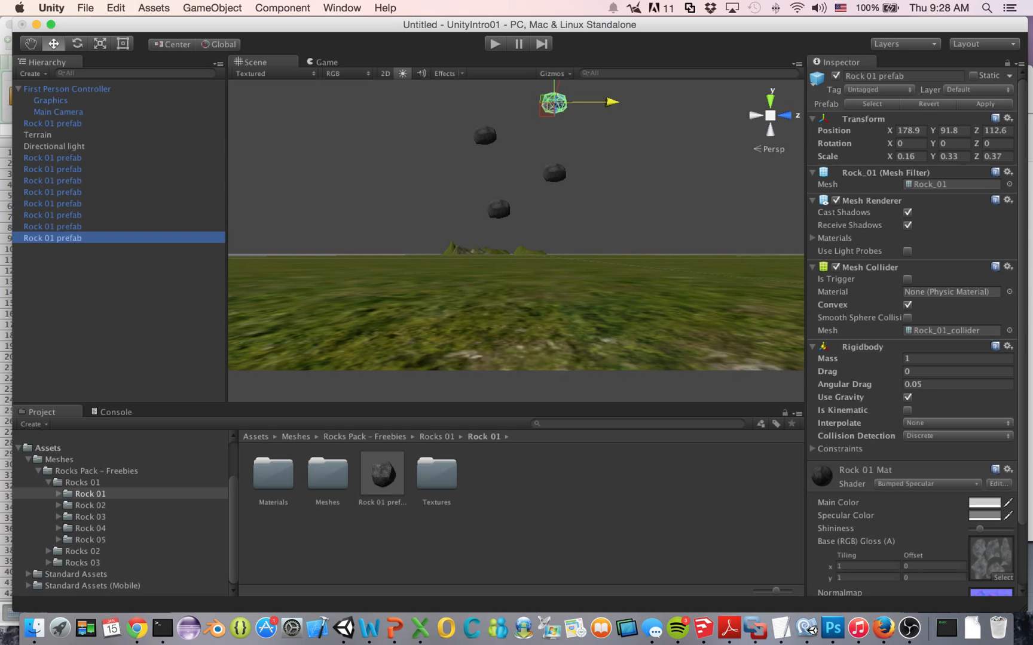
{"action": "key", "text": "super+p"}
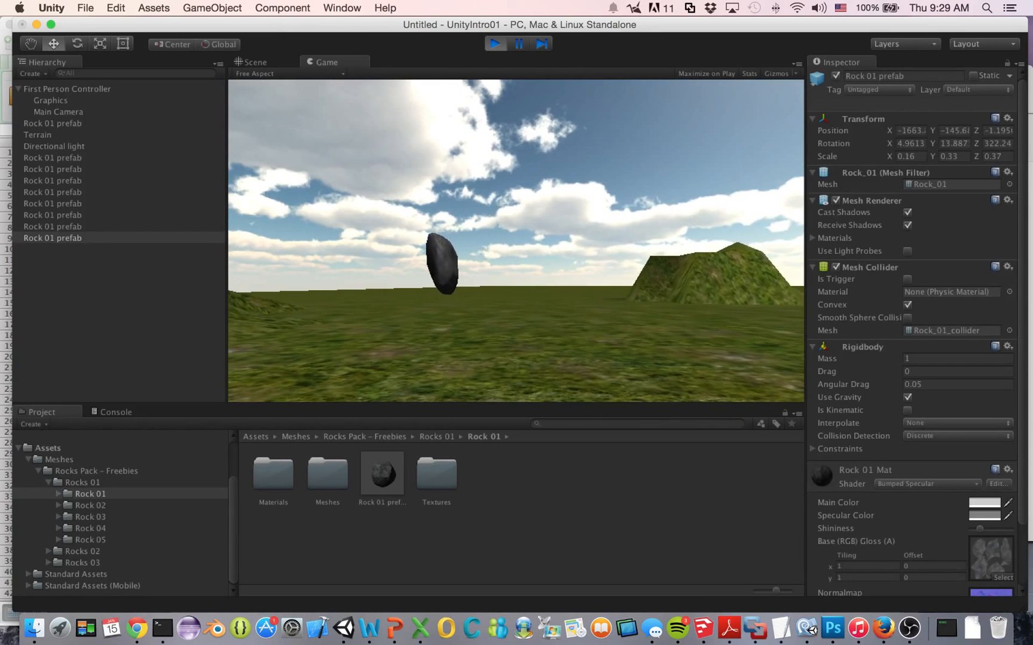
{"action": "key", "text": "super+p"}
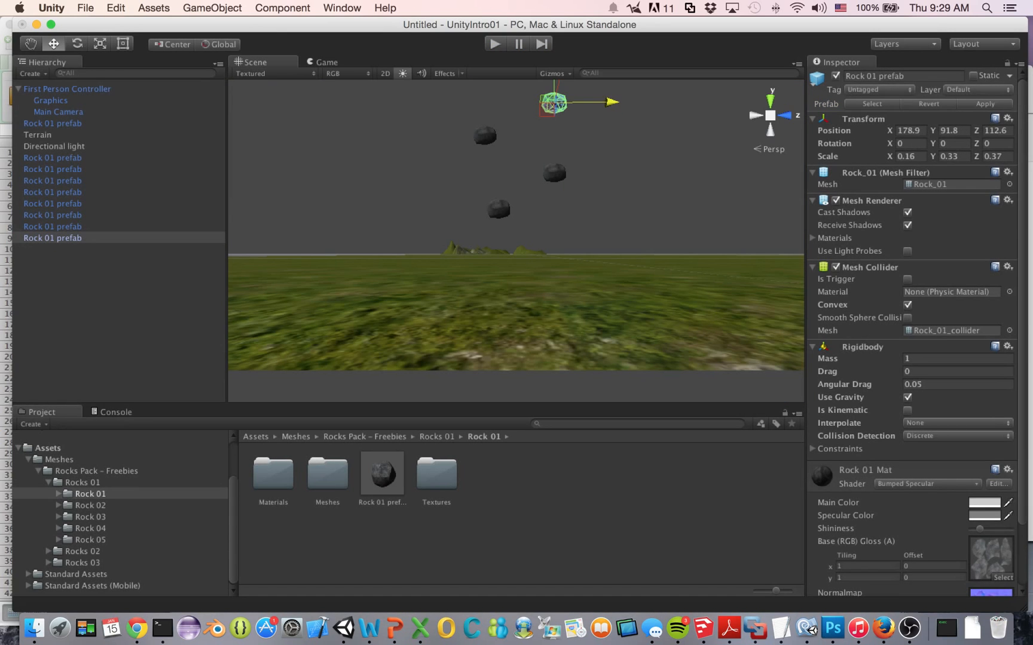
Spread the four overlapping rock copies into a row along Z, including positions of about 126.4, 91.9 and 146.3.
{"action": "left_click", "coordinate": [52, 238]}
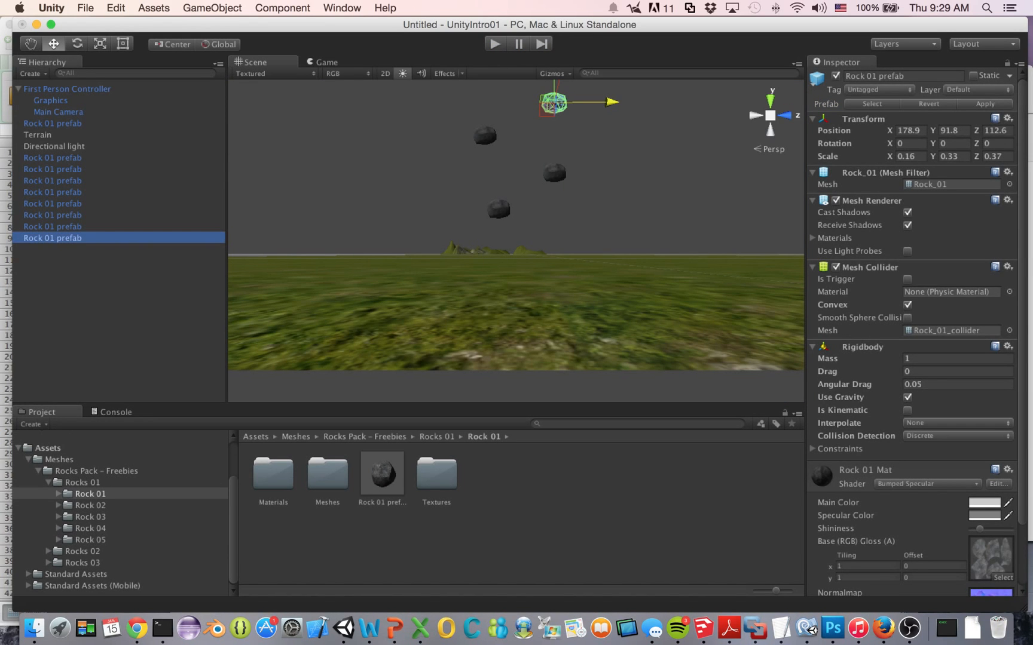
{"action": "left_click_drag", "start_coordinate": [609, 102], "coordinate": [634, 102]}
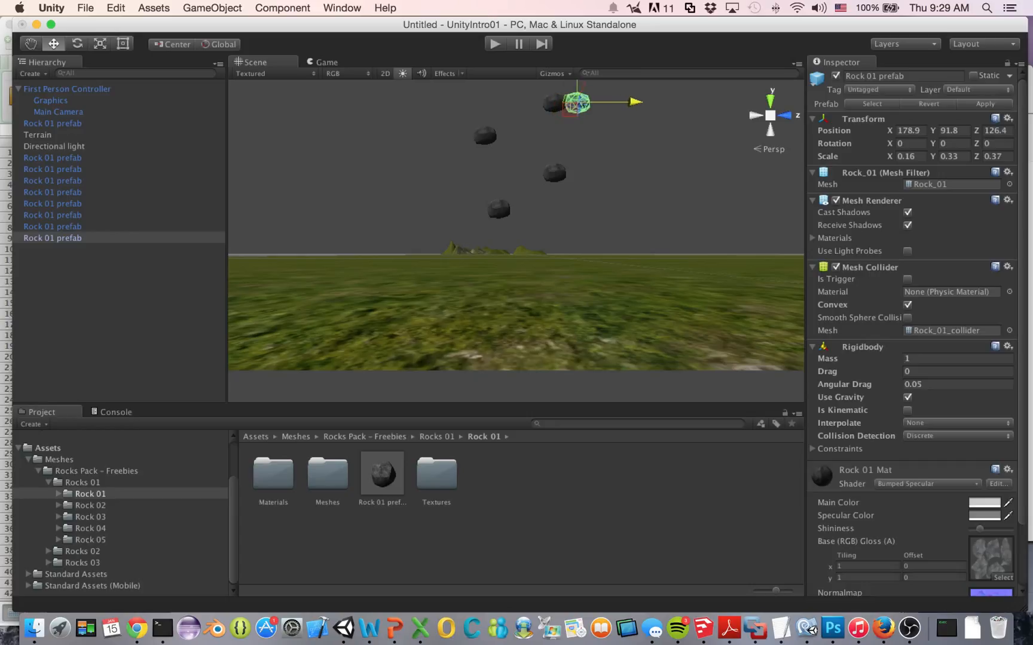
{"action": "left_click", "coordinate": [53, 227]}
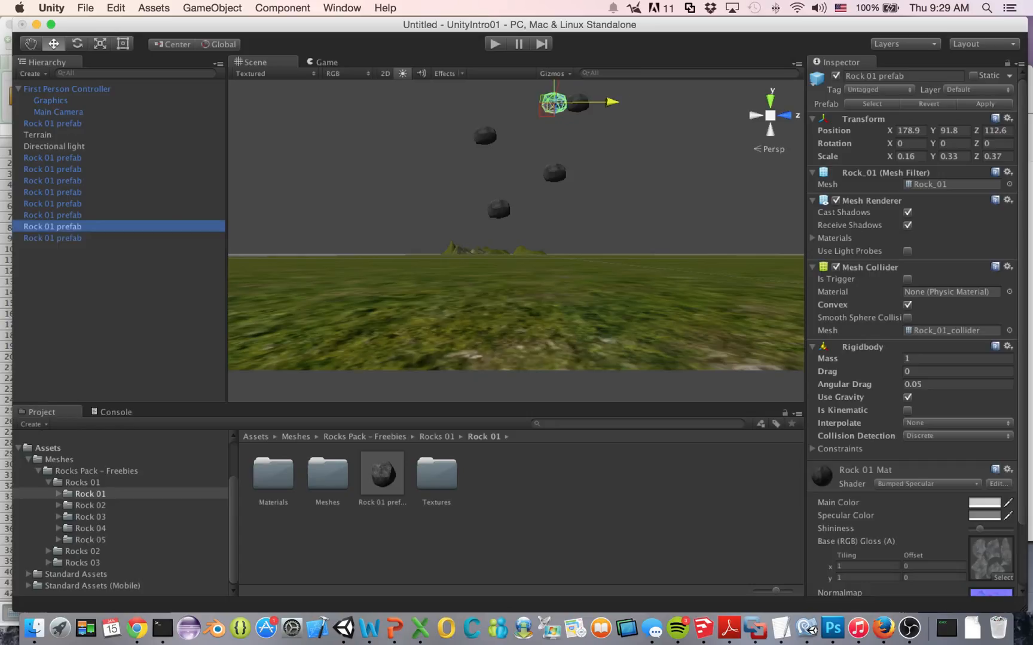
{"action": "left_click_drag", "start_coordinate": [610, 102], "coordinate": [576, 103]}
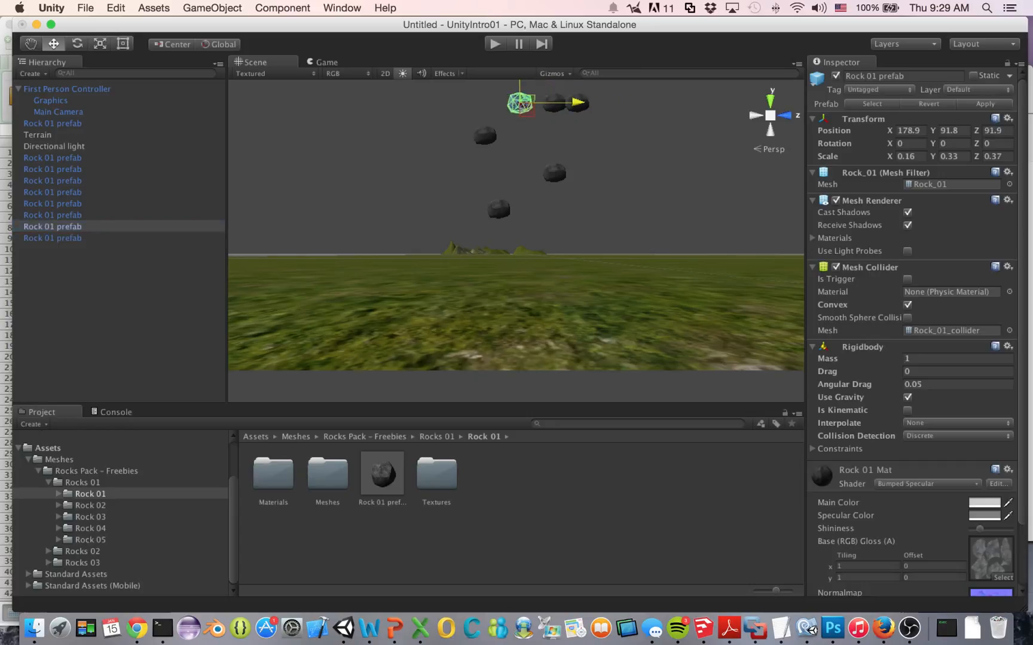
{"action": "left_click", "coordinate": [53, 215]}
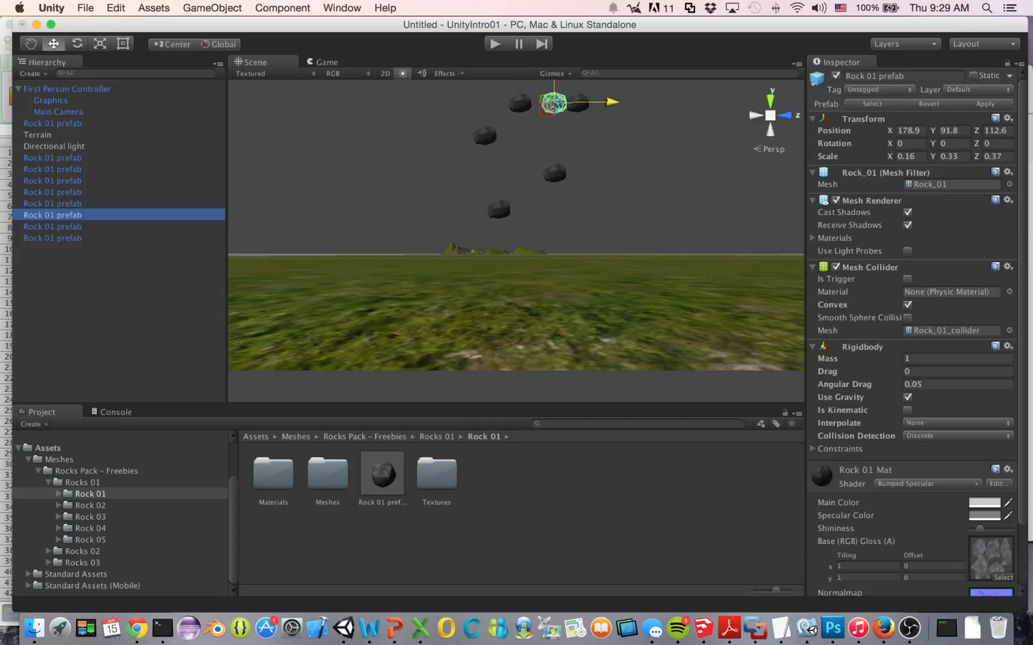
{"action": "left_click_drag", "start_coordinate": [610, 102], "coordinate": [653, 102]}
{"action": "left_click", "coordinate": [52, 203]}
Play the scene with the spread-out rocks and walk the first-person character up to and around the fallen pile.
{"action": "key", "text": "super+p"}
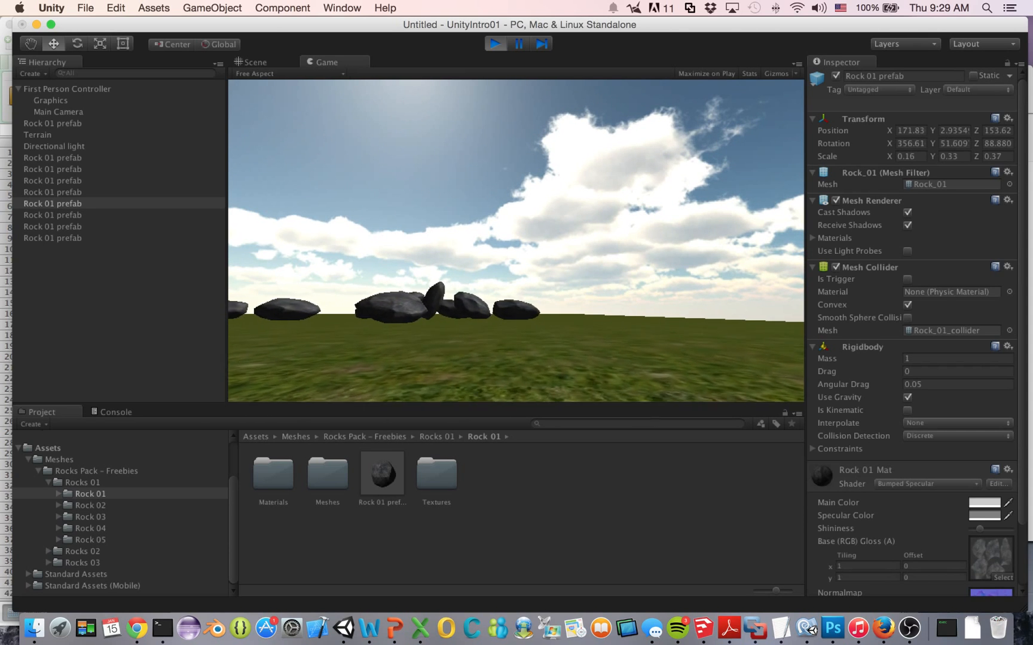
{"action": "key", "text": "w"}
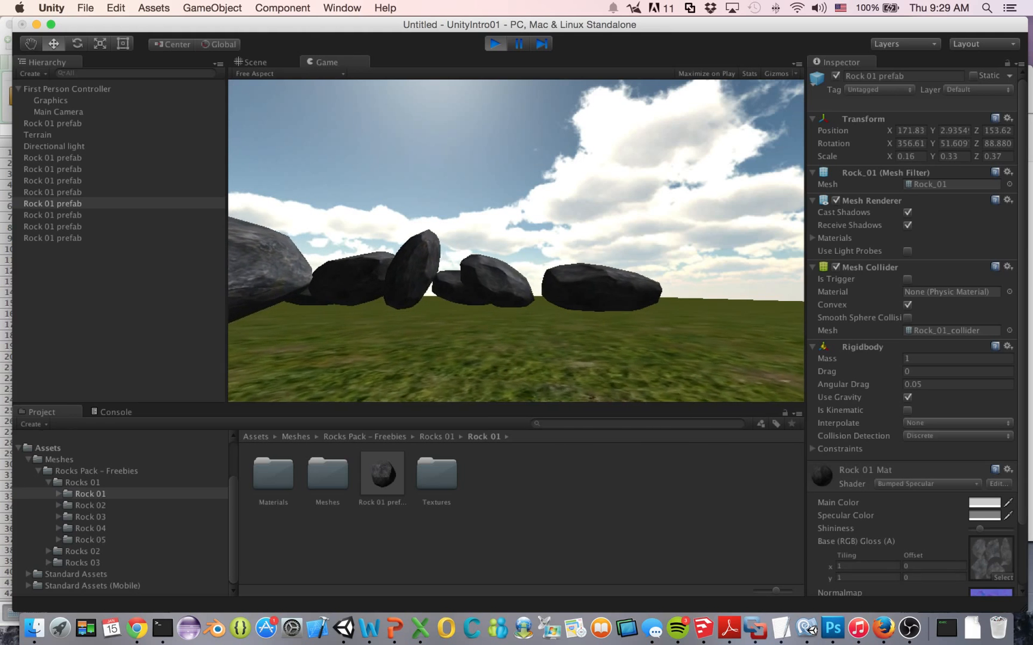
{"action": "key", "text": "w"}
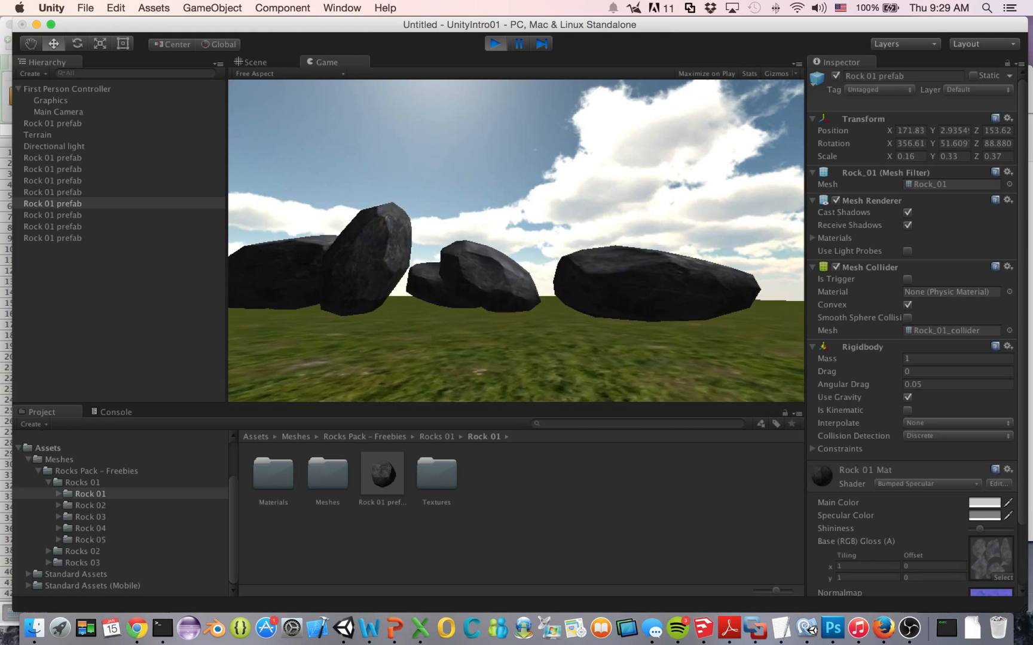
{"action": "key", "text": "w"}
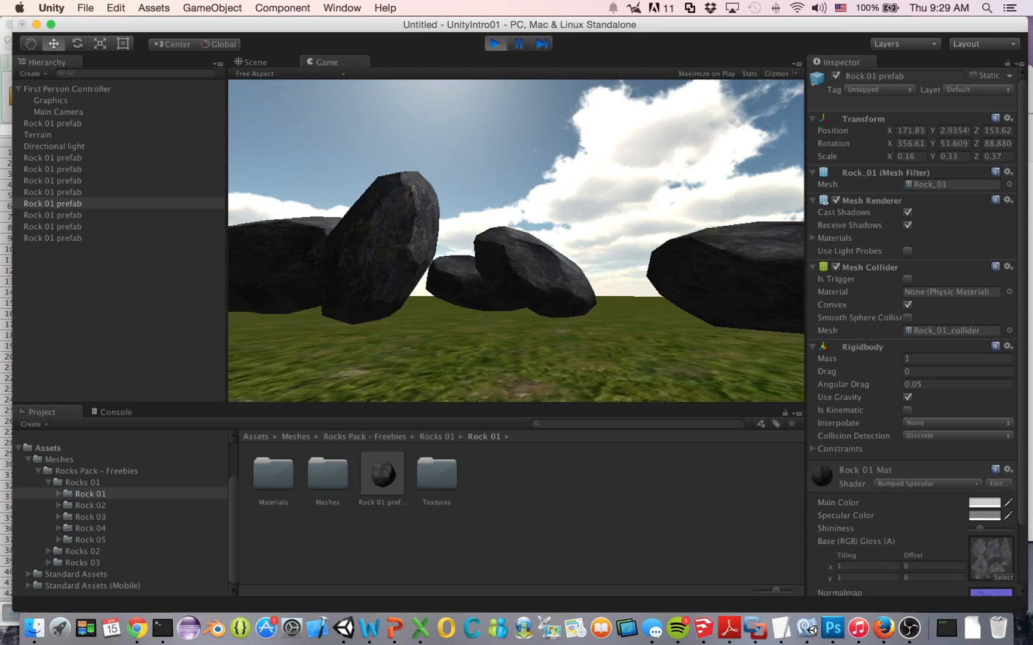
{"action": "key", "text": "w"}
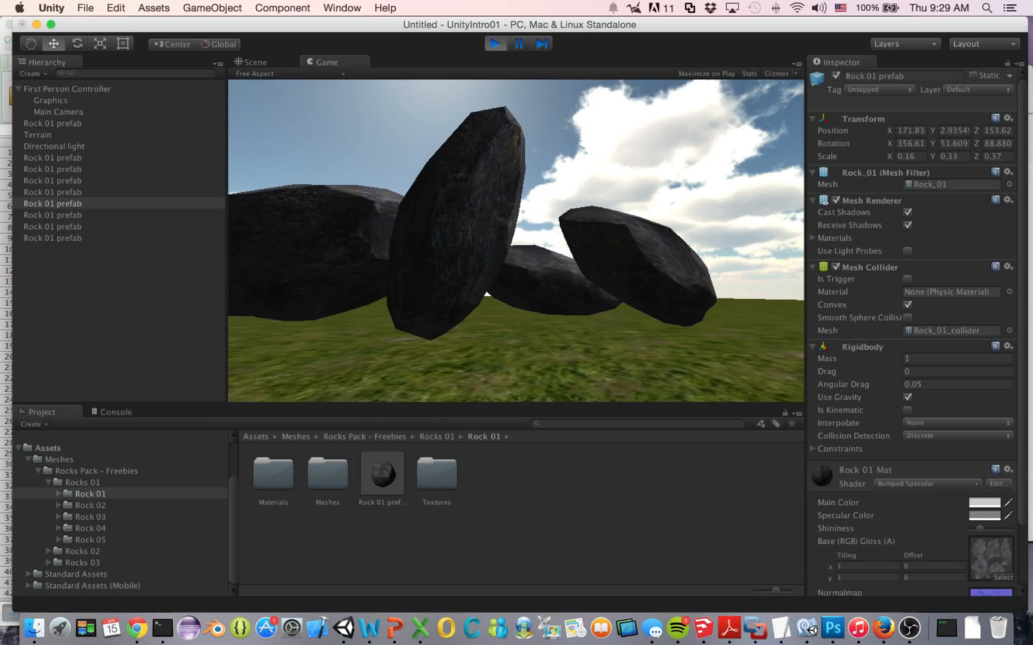
{"action": "key", "text": "a"}
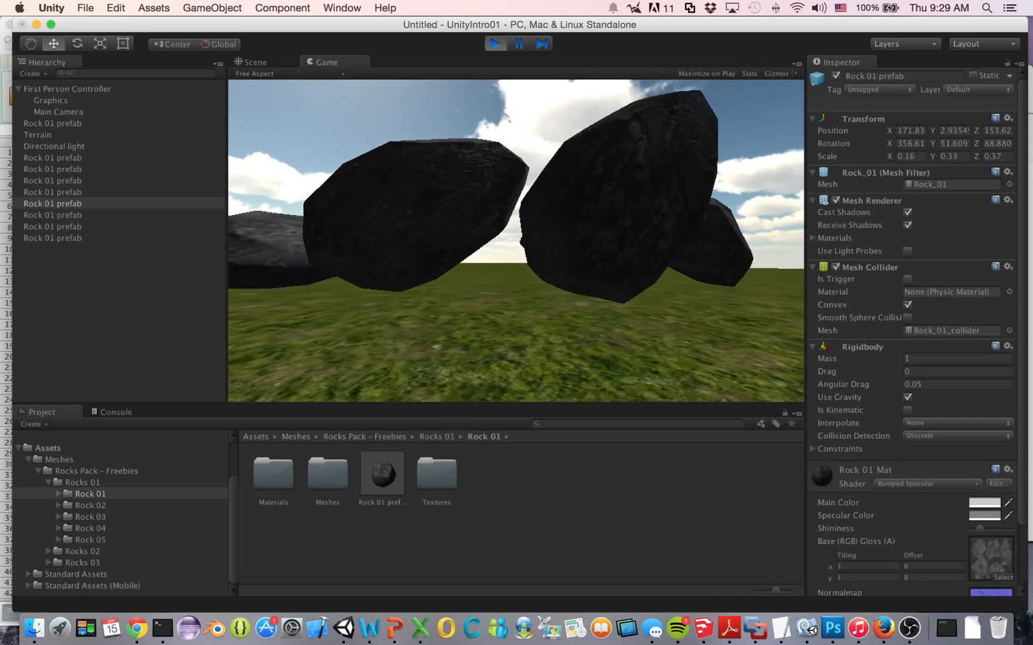
{"action": "key", "text": "a"}
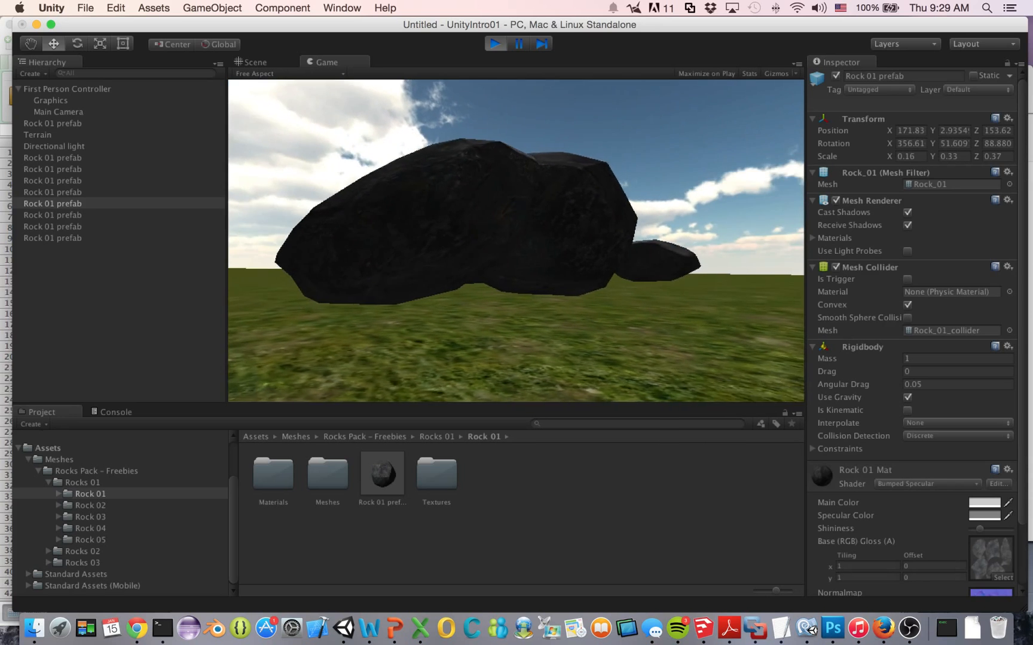
{"action": "key", "text": "a"}
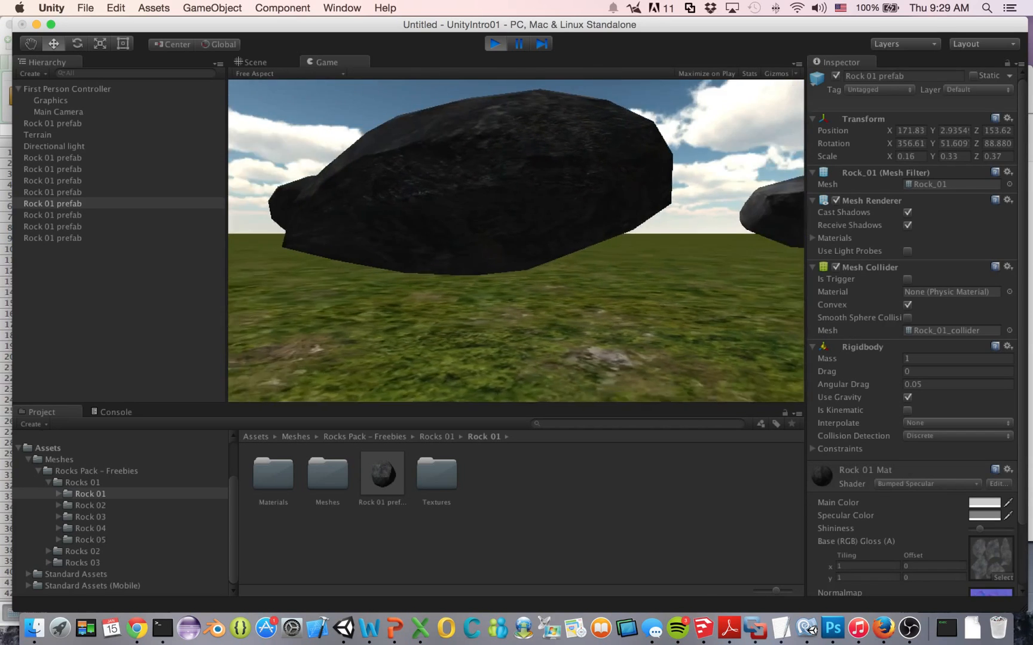
{"action": "key", "text": "a"}
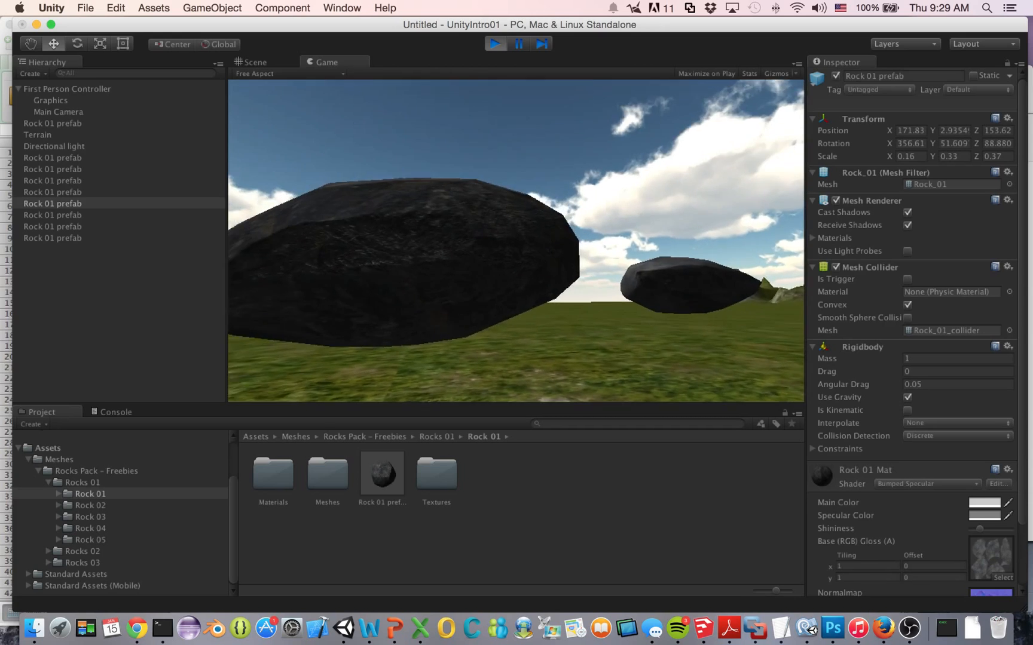
Back away from and re-approach the rocks to examine the whole formation from several distances, and stop the play test.
{"action": "key", "text": "s"}
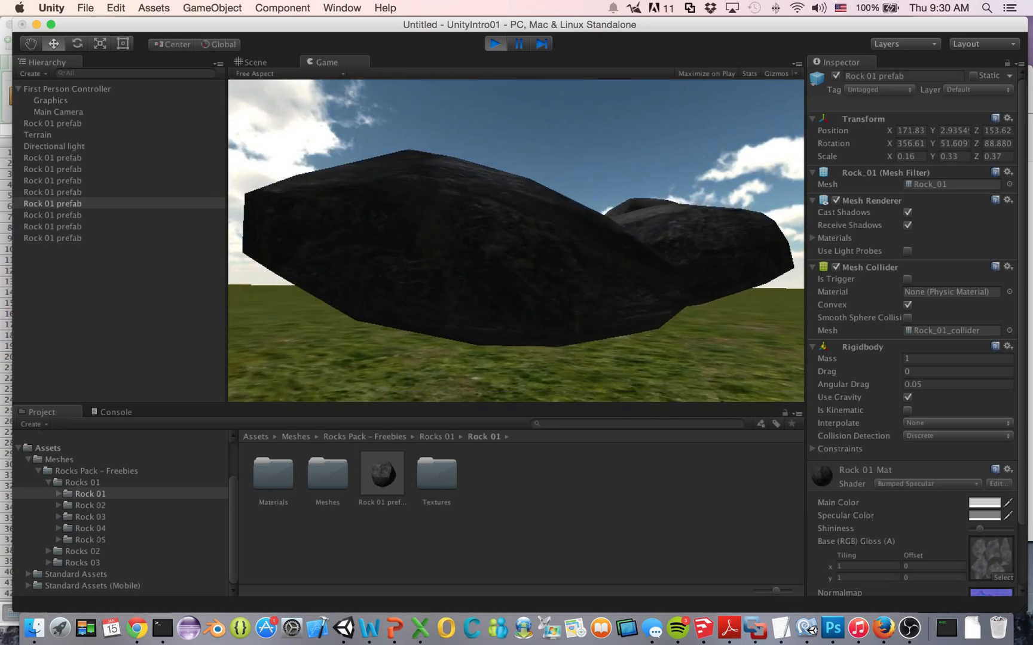
{"action": "key", "text": "a"}
{"action": "key", "text": "w"}
{"action": "key", "text": "s"}
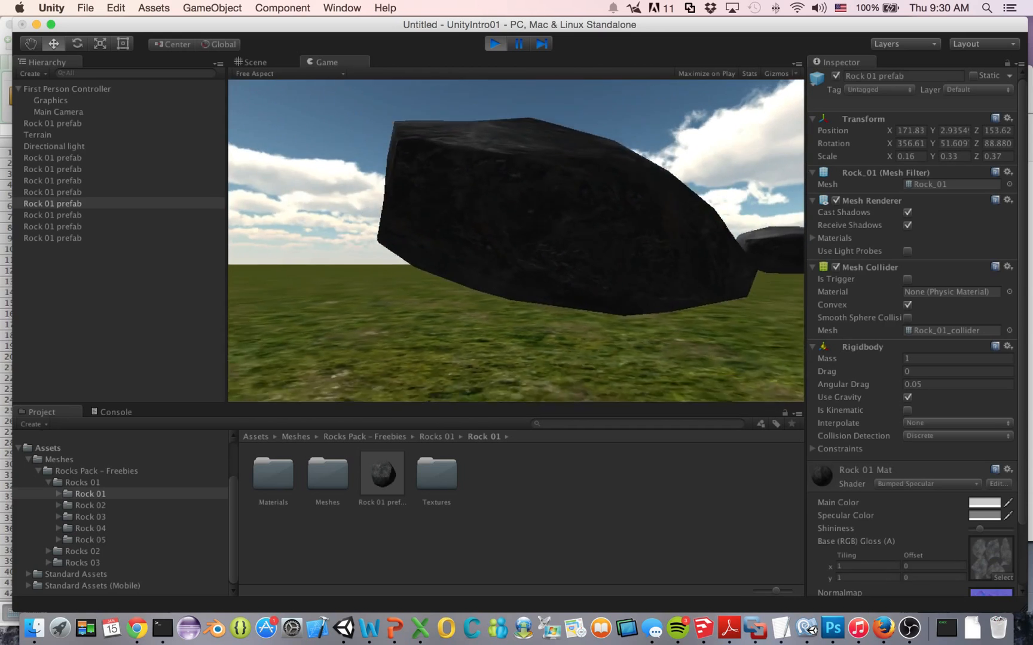
{"action": "key", "text": "w"}
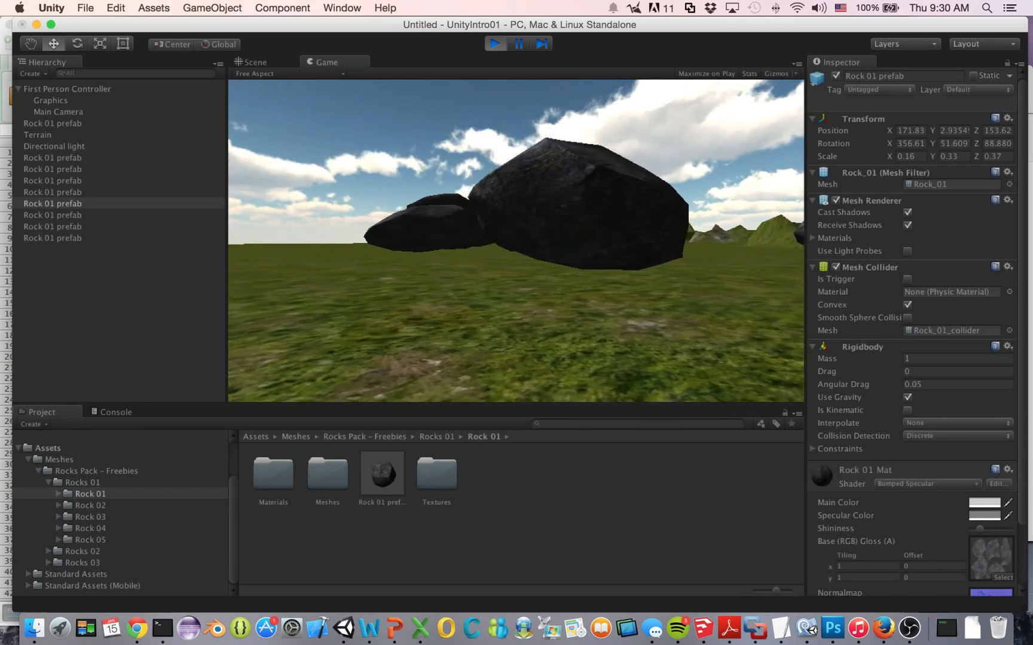
{"action": "key", "text": "s"}
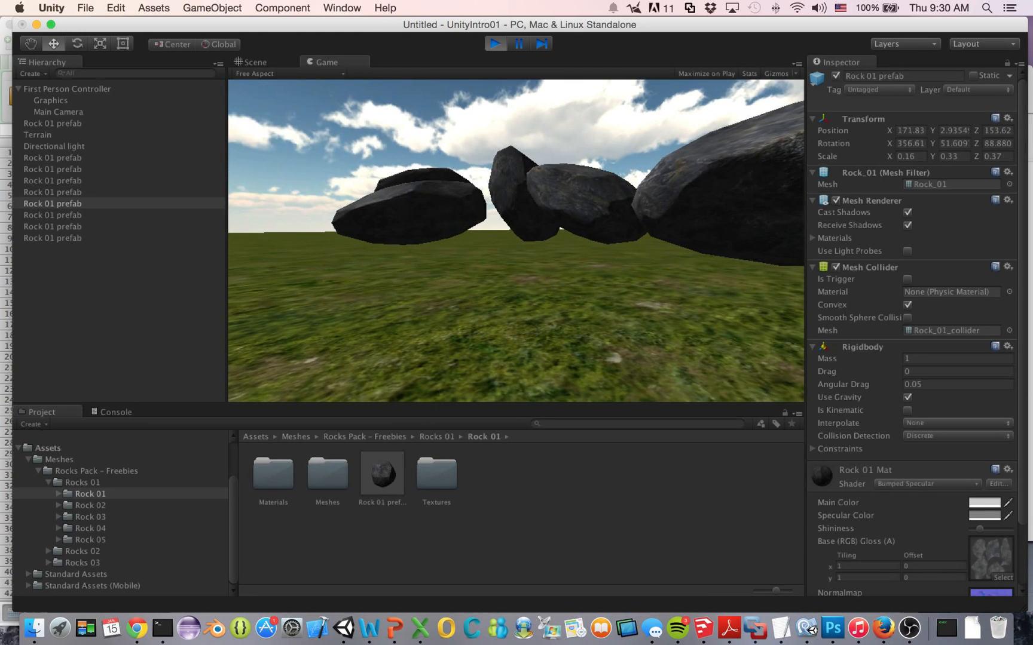
{"action": "key", "text": "w"}
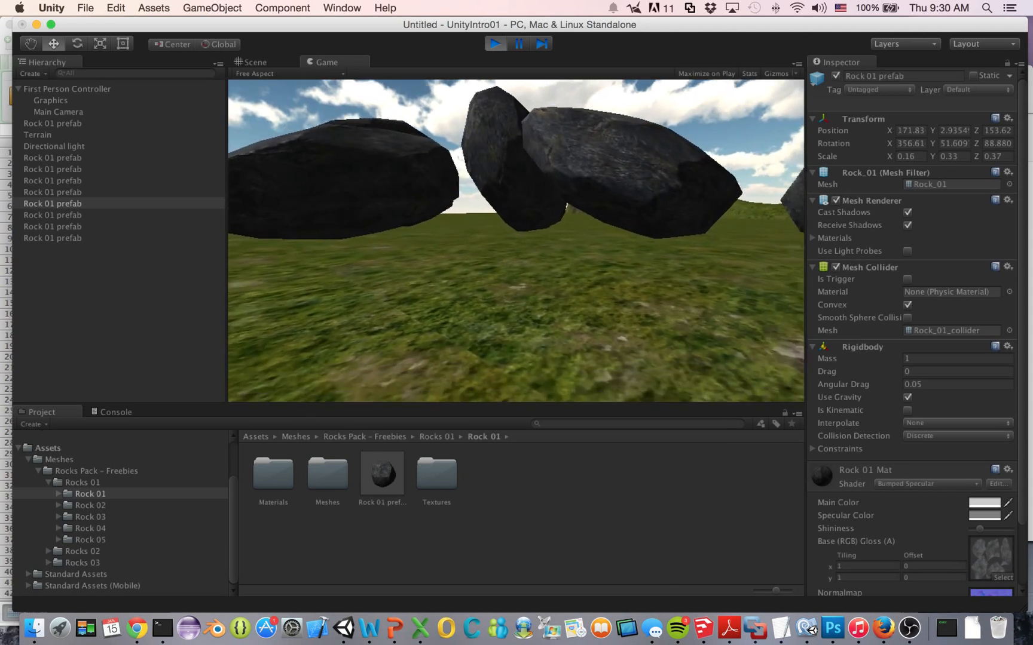
{"action": "key", "text": "s"}
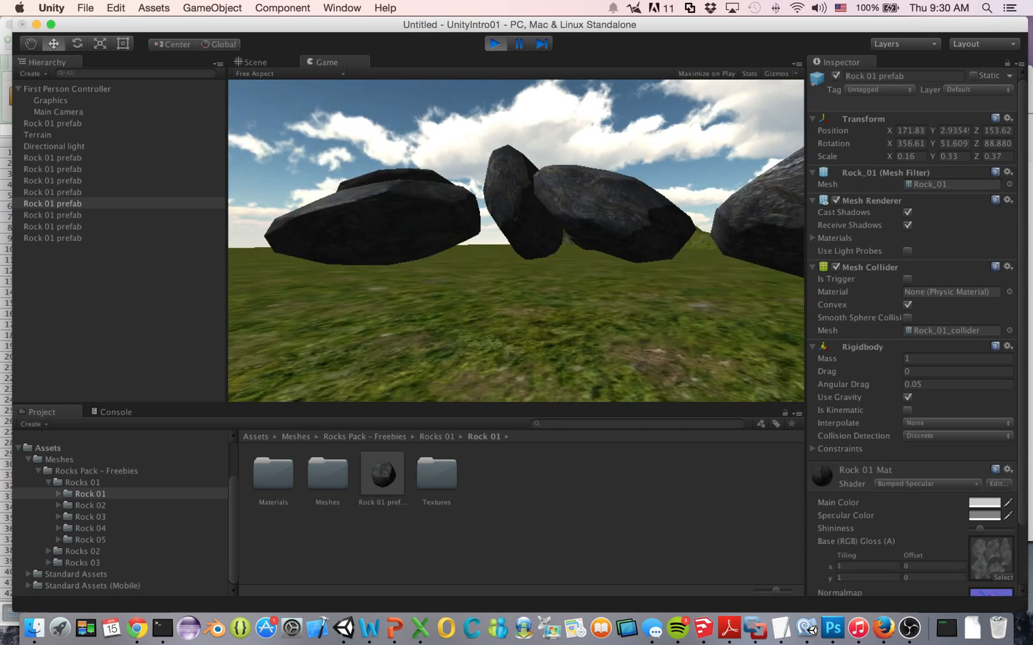
{"action": "key", "text": "super+p"}
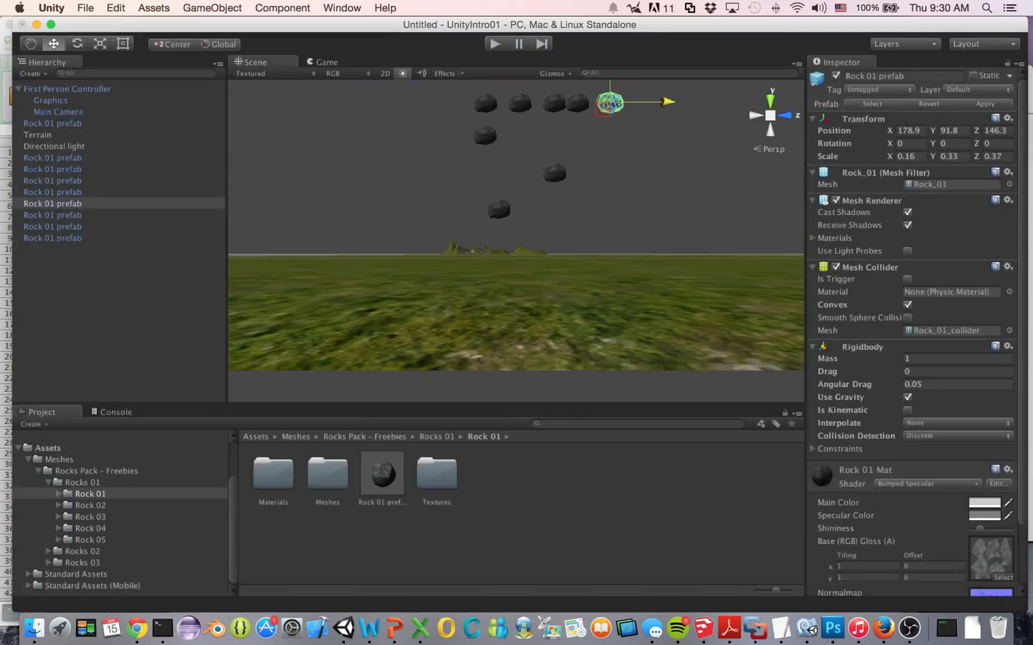
Open the build settings and set the standalone build's target platform to Windows.
{"action": "left_click", "coordinate": [85, 7]}
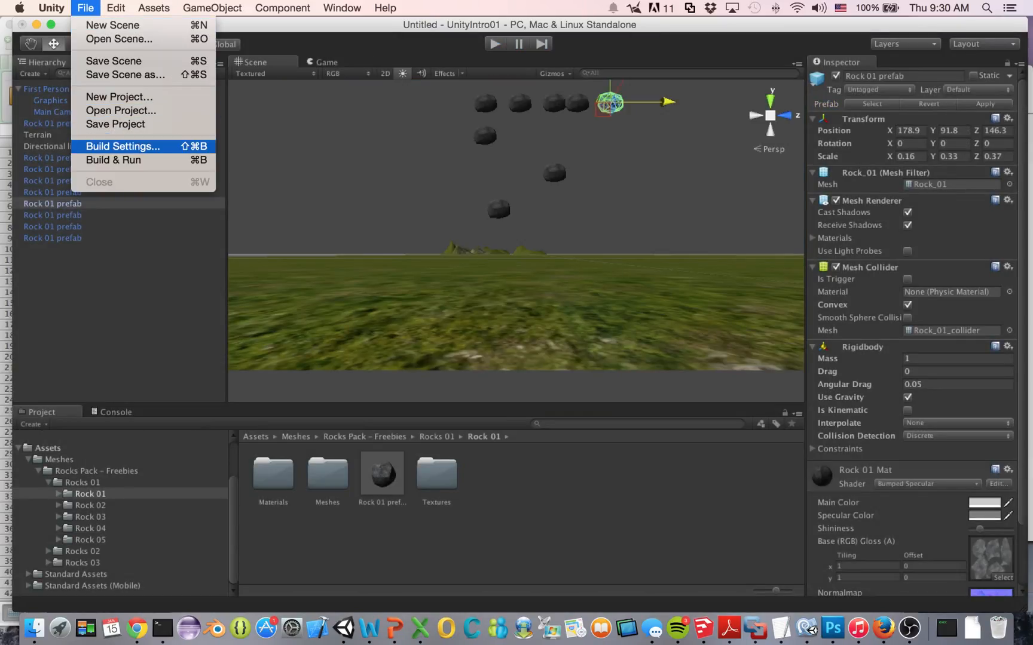
{"action": "left_click", "coordinate": [122, 146]}
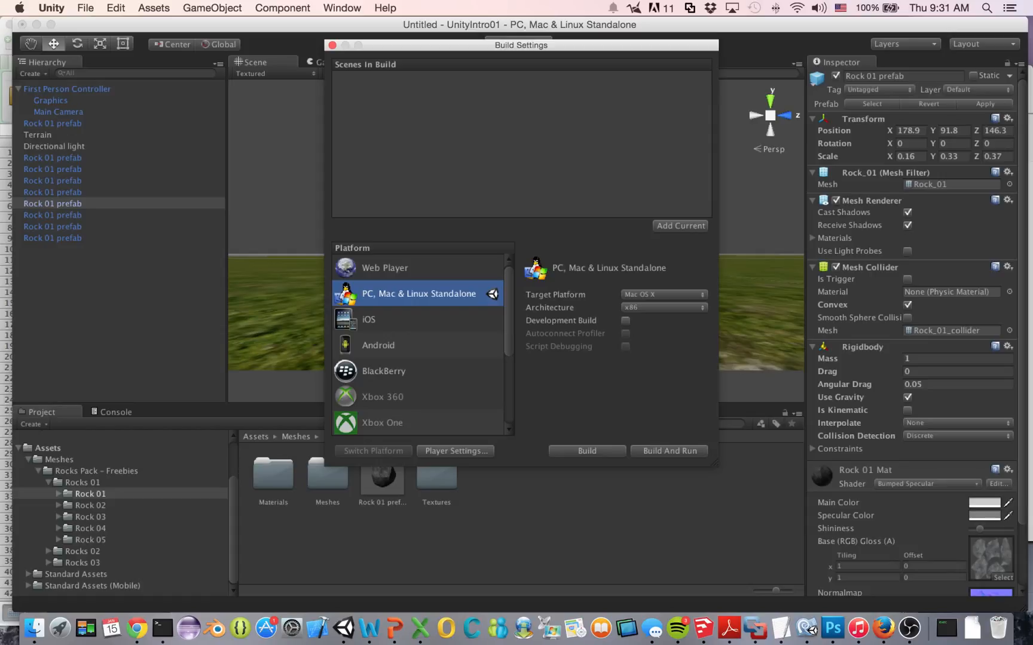
{"action": "left_click", "coordinate": [663, 295]}
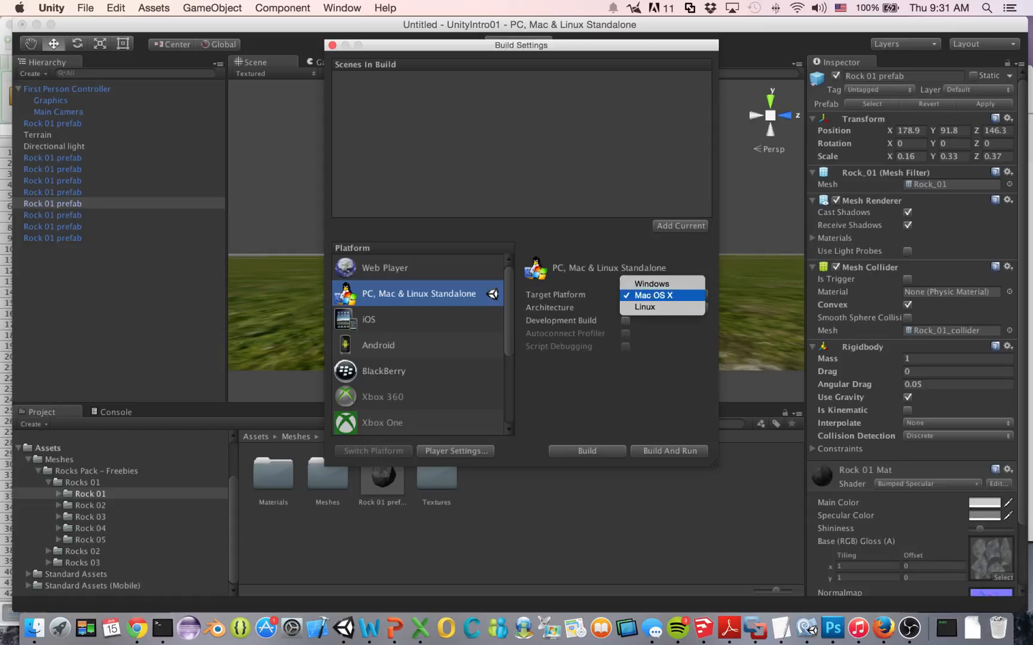
{"action": "key", "text": "Escape"}
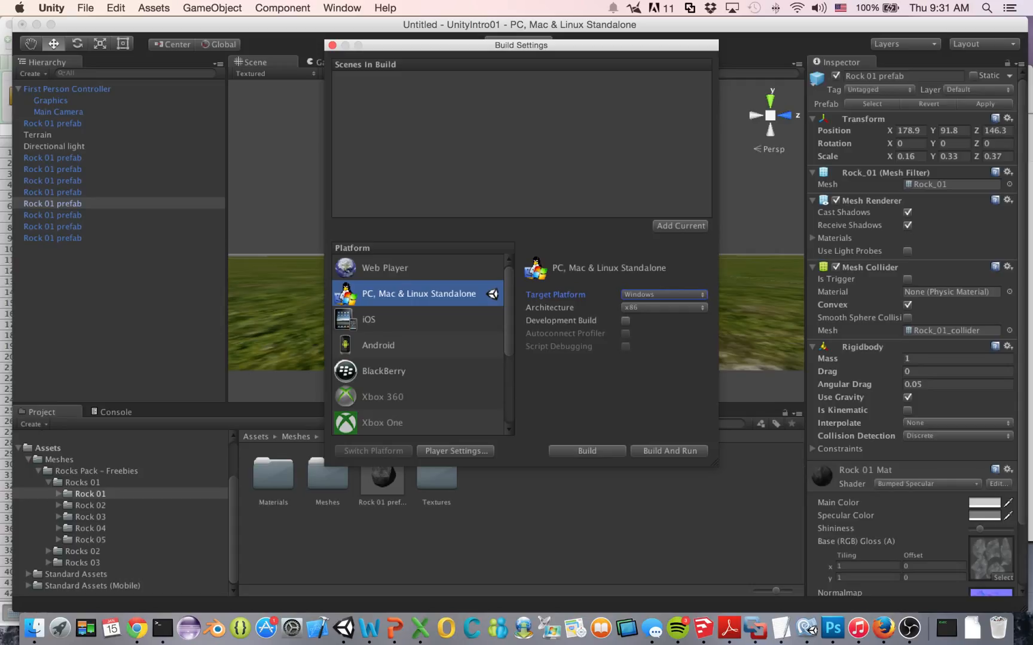
Switch the build platform to Web Player and build the project as rocks in the UnityIntro01 folder.
{"action": "left_click", "coordinate": [417, 268]}
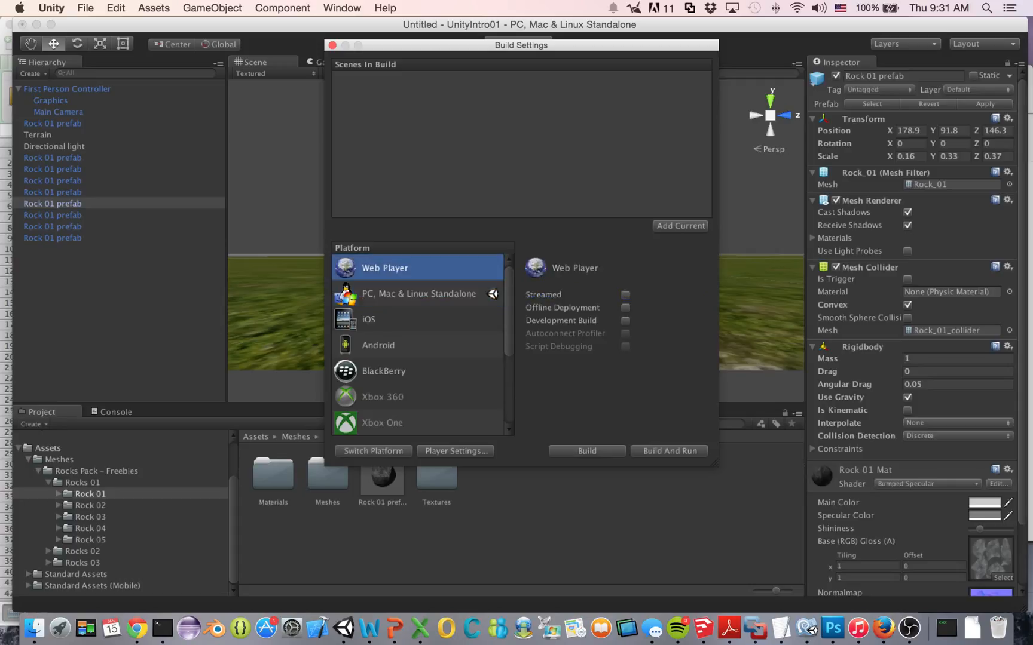
{"action": "left_click", "coordinate": [373, 451]}
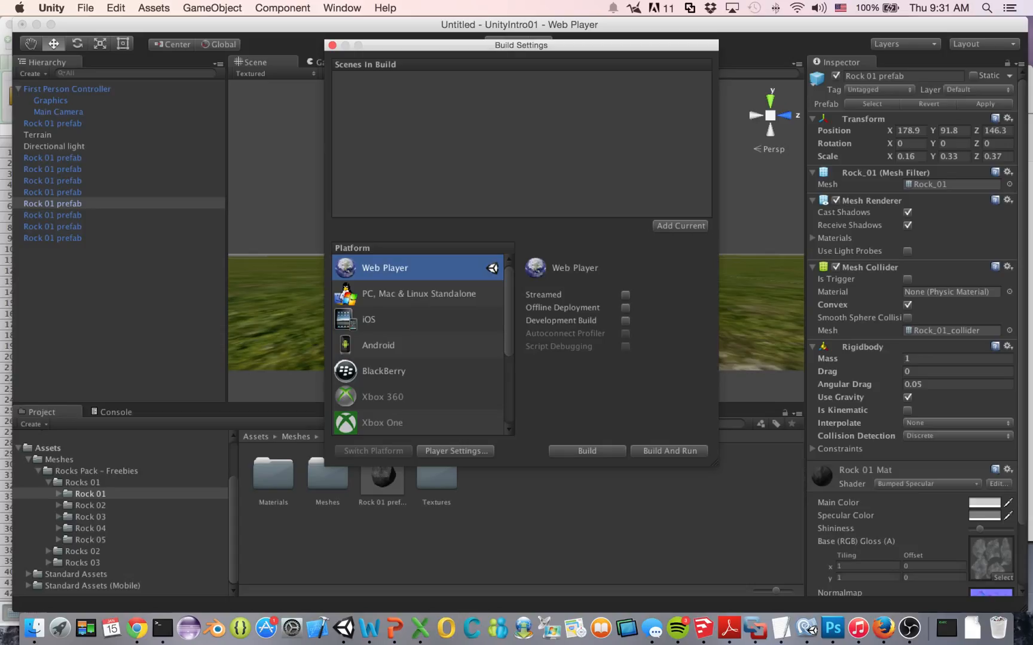
{"action": "left_click", "coordinate": [586, 452]}
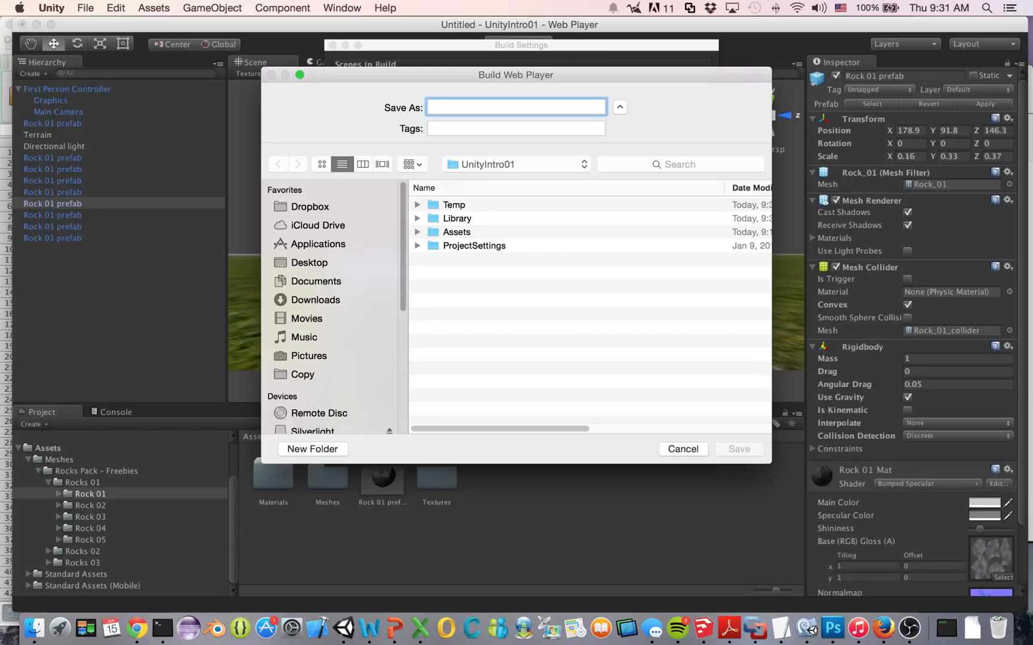
{"action": "type", "text": "rocks"}
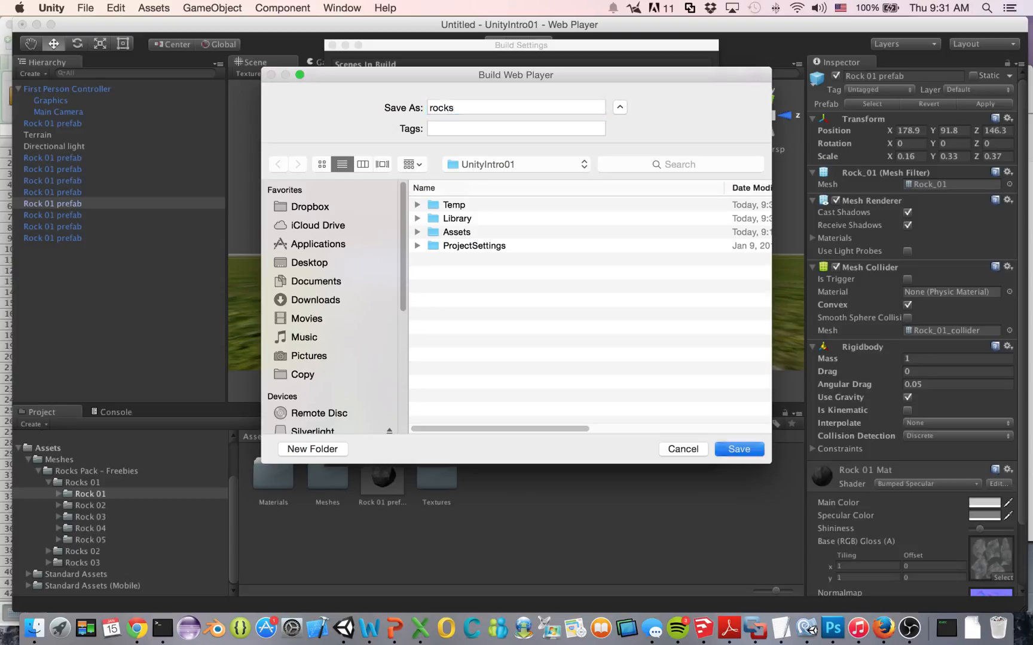
{"action": "key", "text": "Return"}
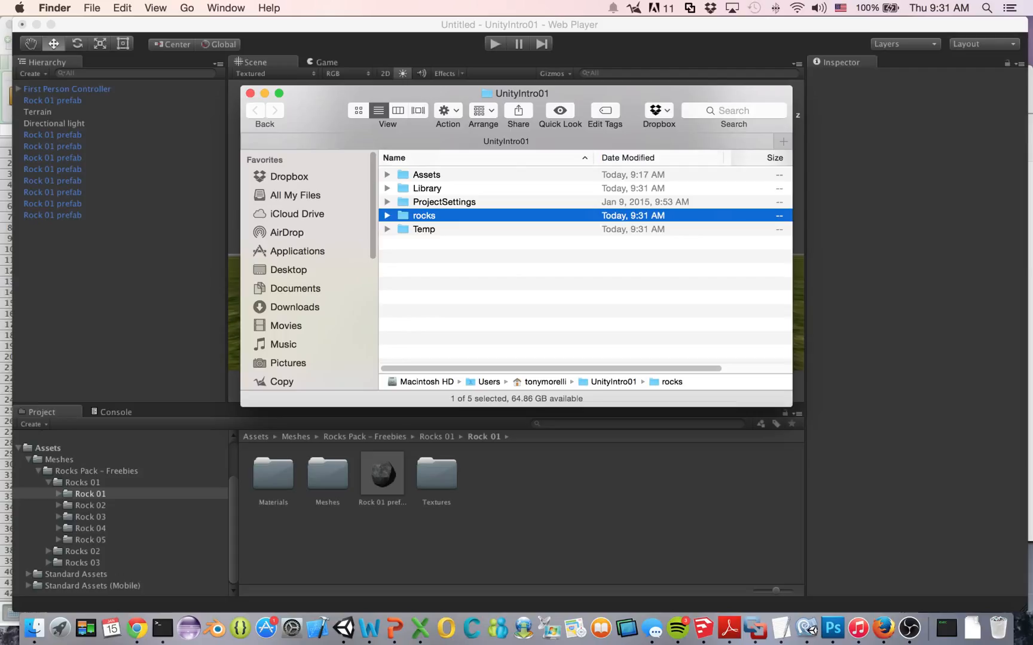
Open the rocks build folder in Finder and select rocks.html to examine the generated web player files.
{"action": "key", "text": "super+Down"}
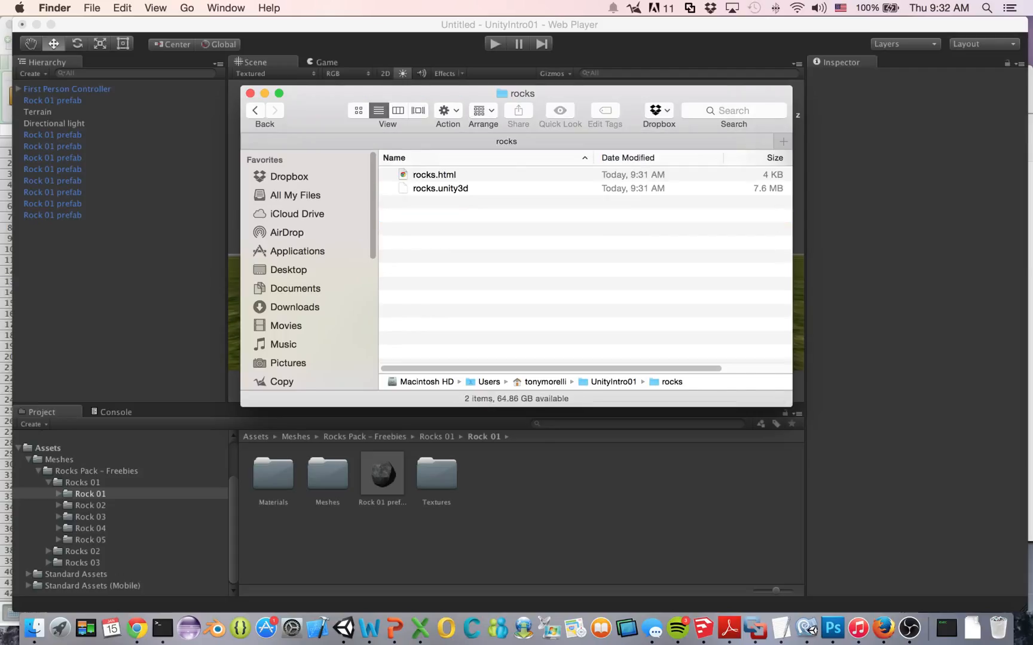
{"action": "key", "text": "Down"}
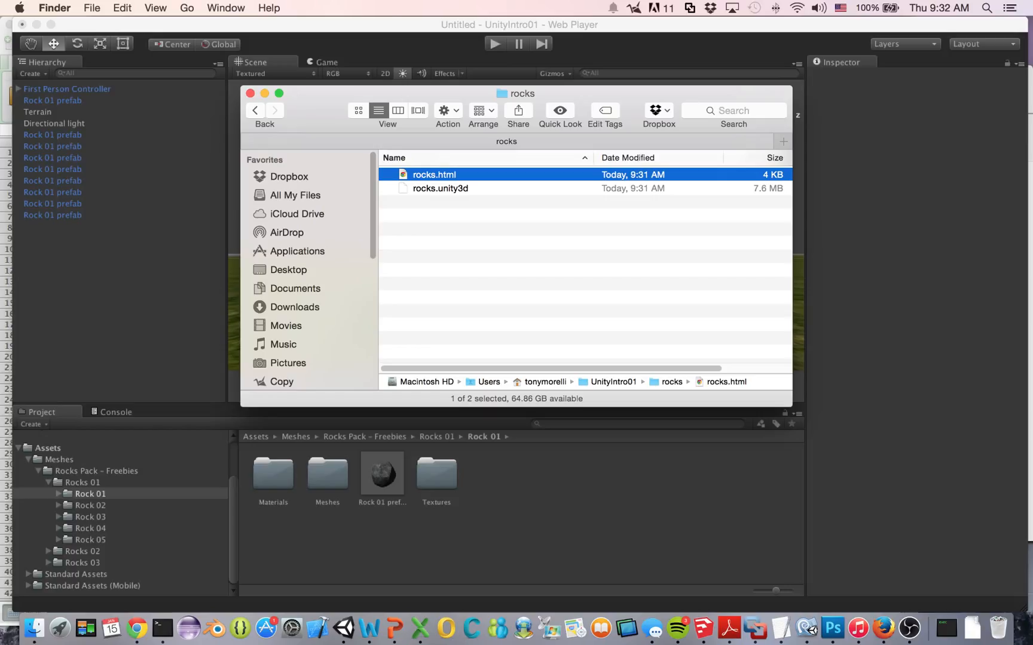
Switch back to Unity, play the scene once more to view it in the game, and stop the play test.
{"action": "key", "text": "super+Tab"}
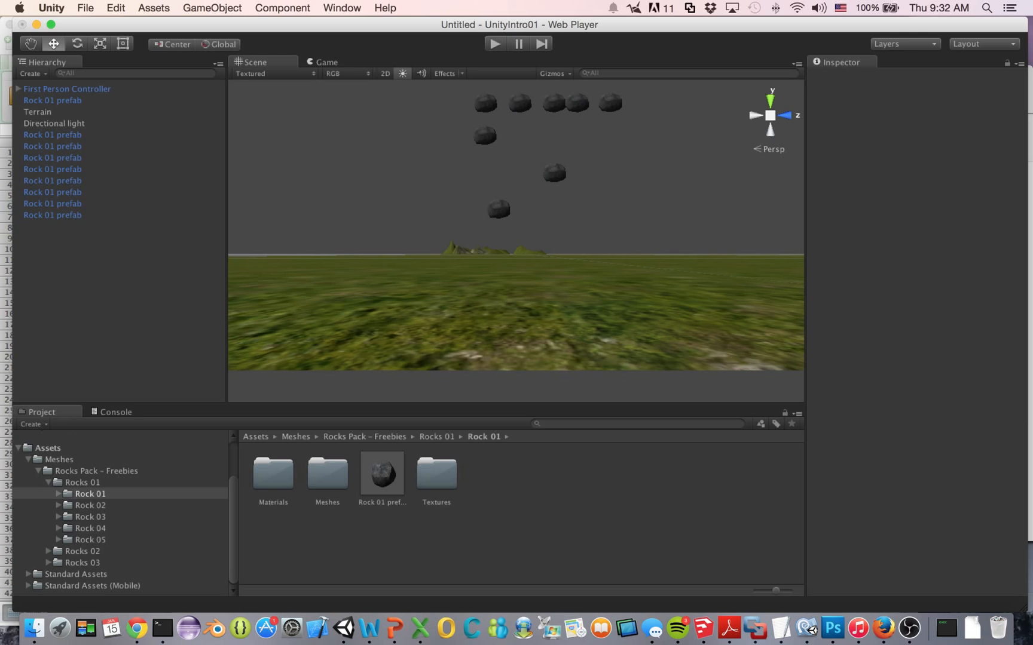
{"action": "key", "text": "super+p"}
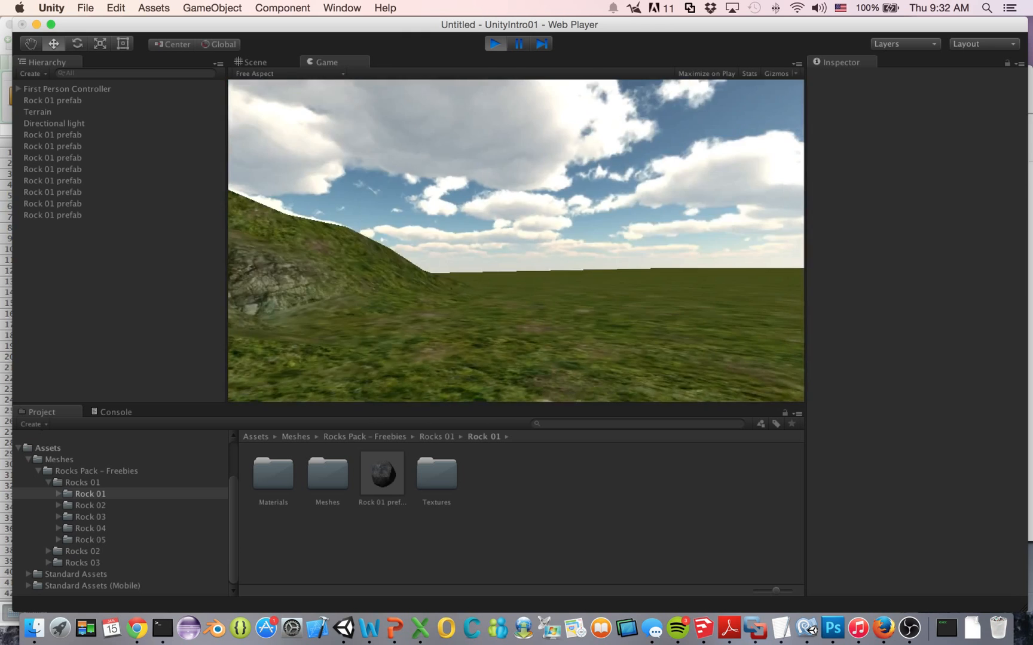
{"action": "key", "text": "super+p"}
{"action": "right_click", "coordinate": [909, 627]}
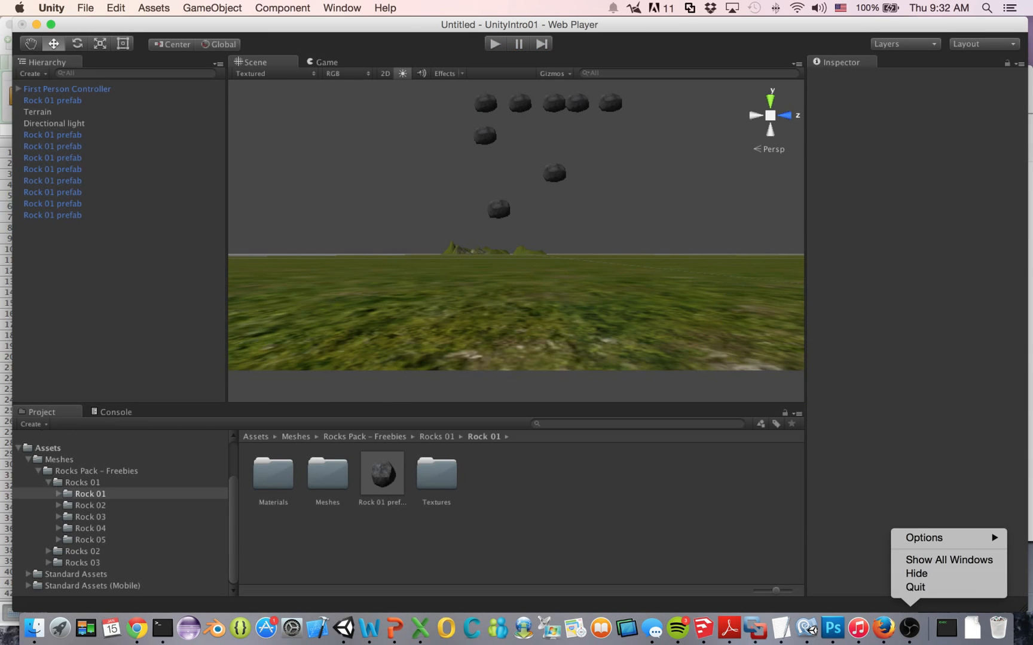